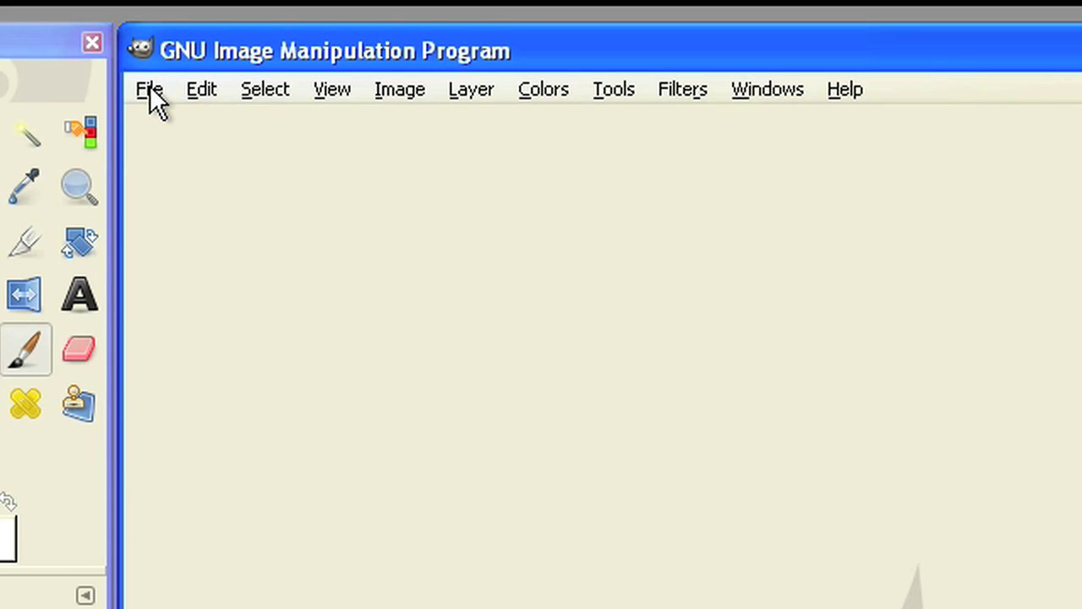
Create a new 300 × 400 px image via File > New.
left_click(149, 88)
left_click(197, 130)
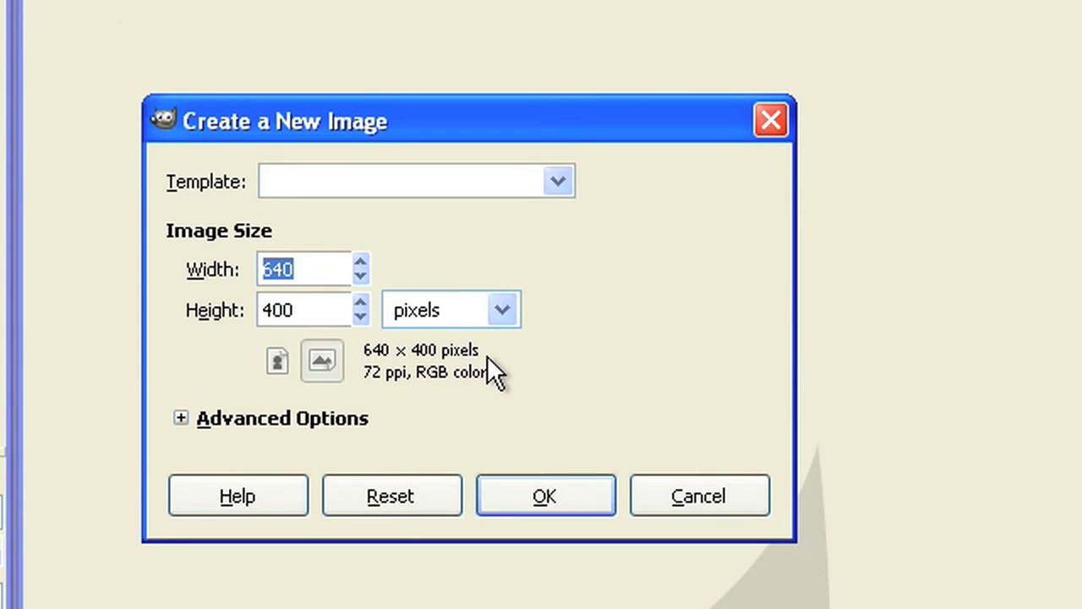
type("300")
key("Tab")
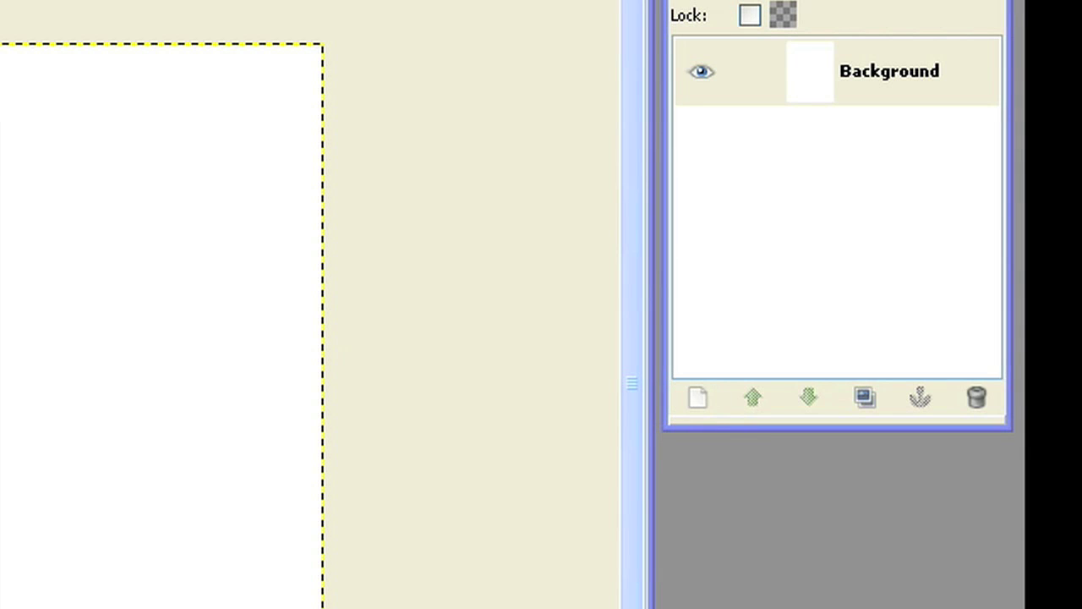
Add a transparent layer named 'front' and hide the white Background layer.
key("ctrl+shift+n")
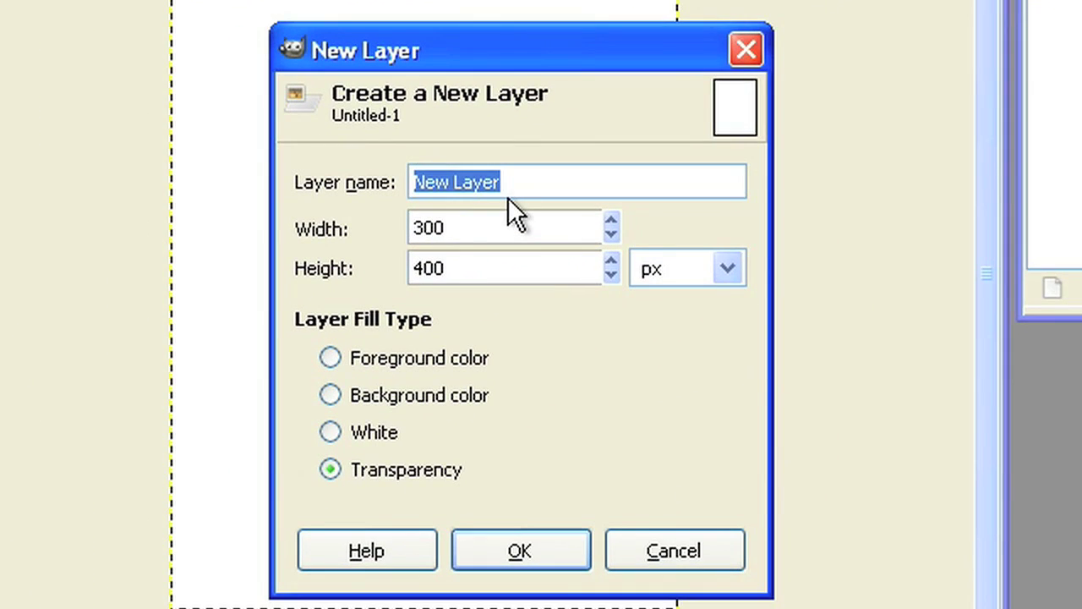
type("front")
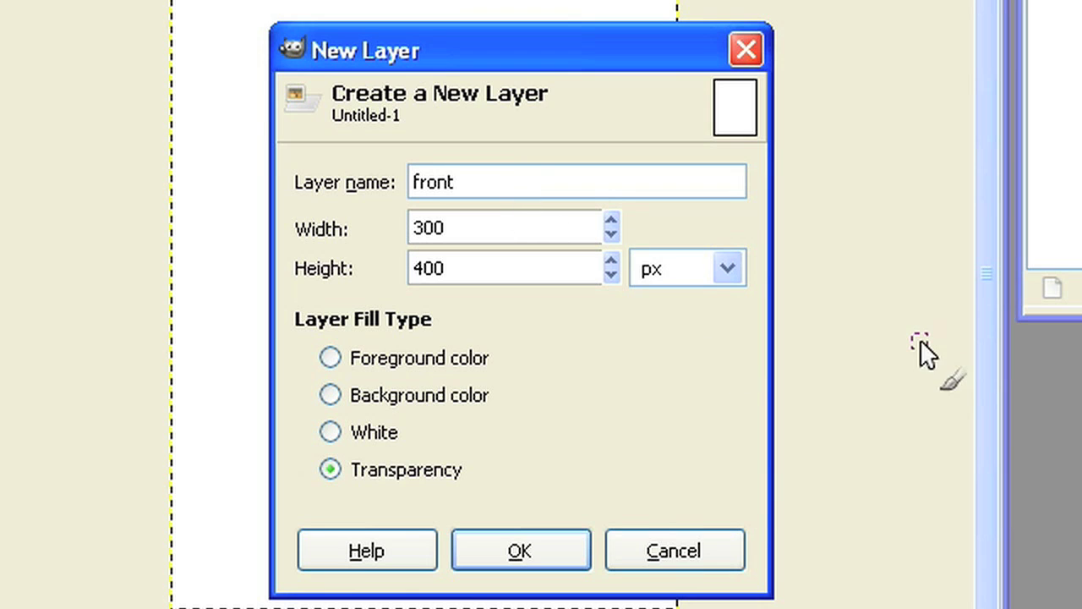
left_click(497, 556)
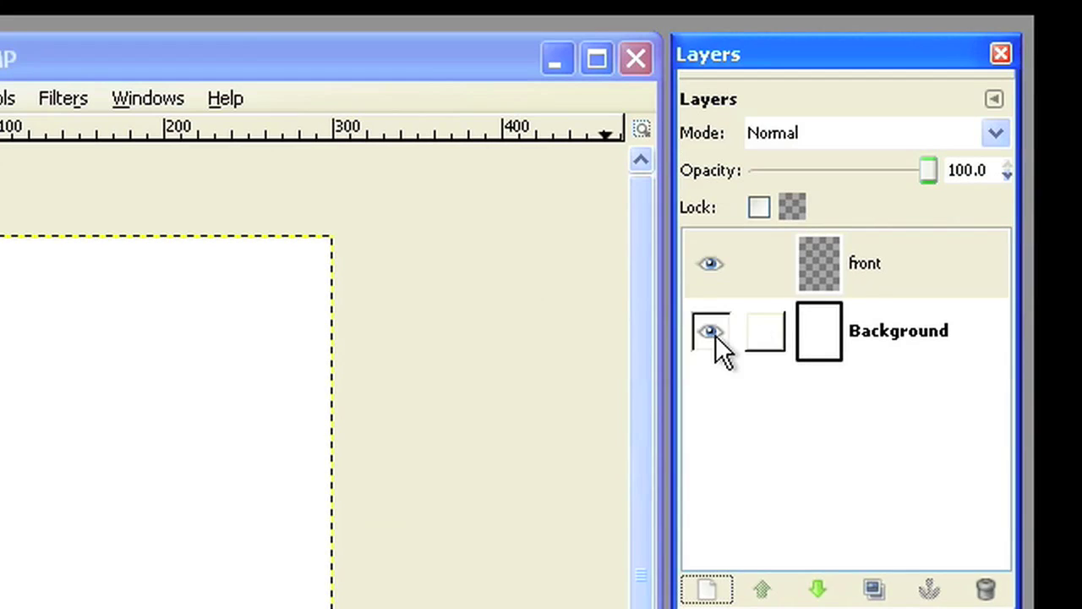
left_click(710, 332)
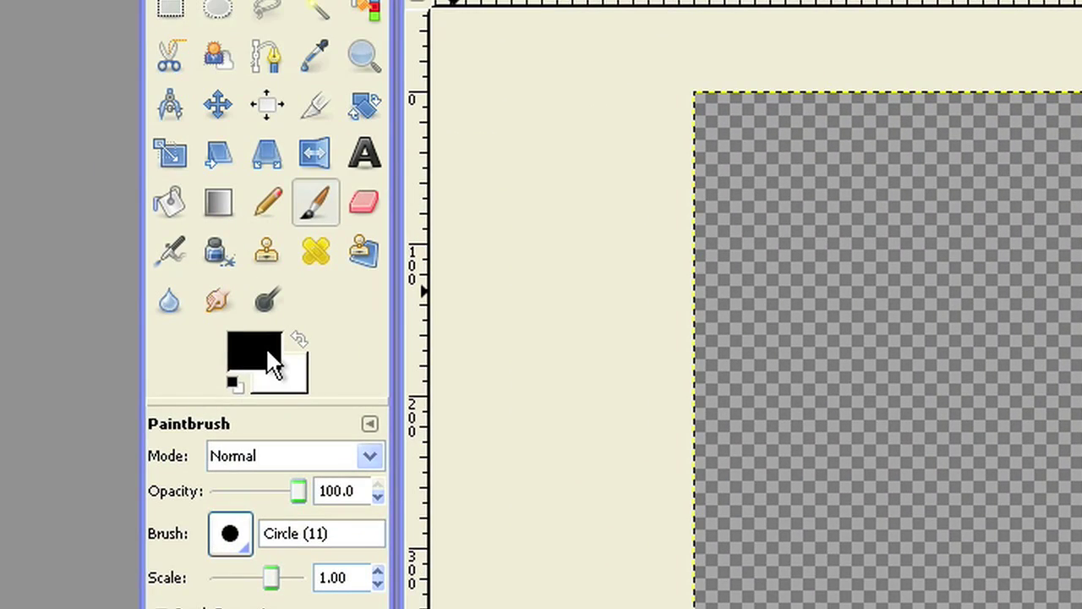
Set the foreground colour to light green 6ee86e and fill the front layer with it.
left_click(265, 347)
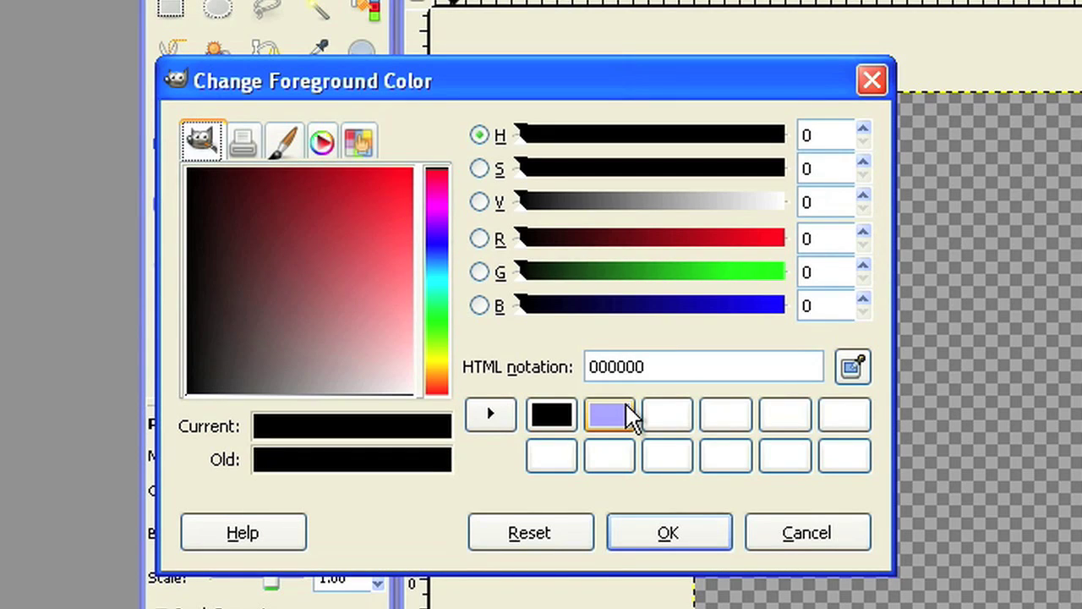
left_click_drag(639, 272, 716, 267)
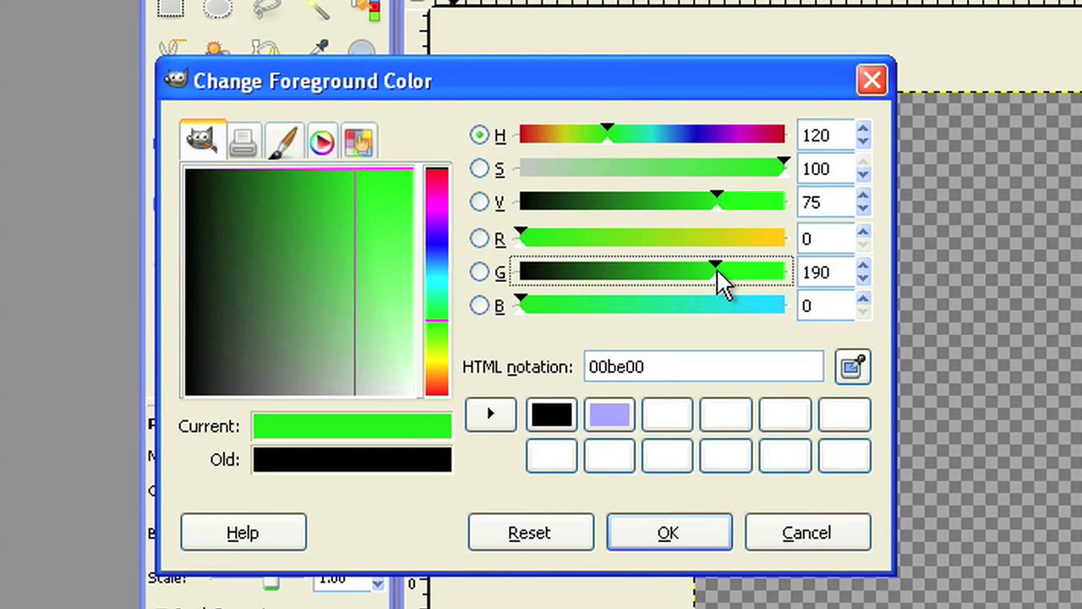
left_click_drag(298, 230, 393, 277)
left_click(680, 537)
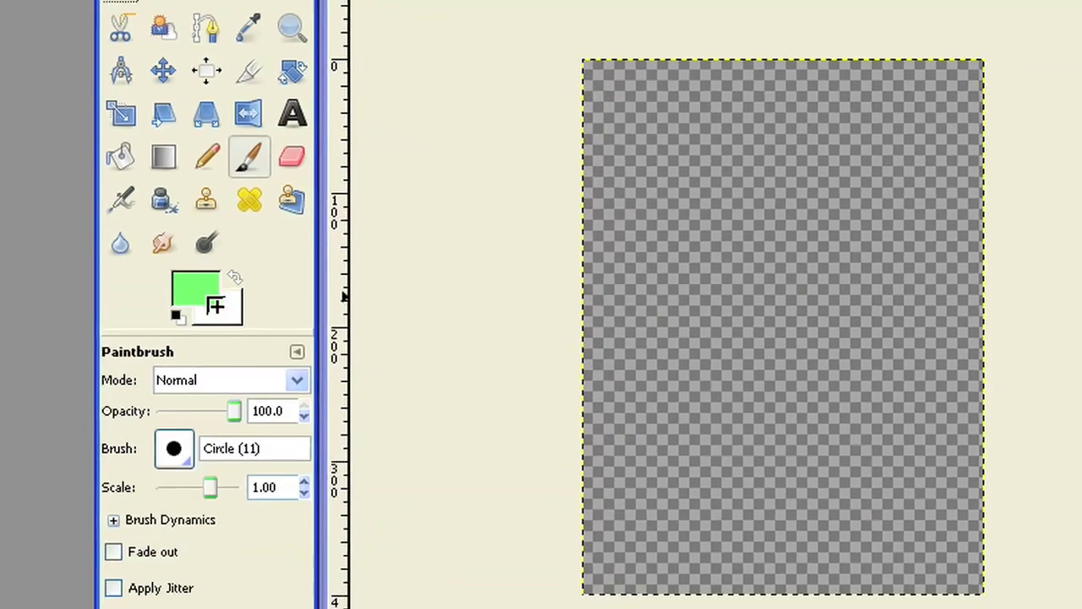
left_click_drag(253, 351, 867, 307)
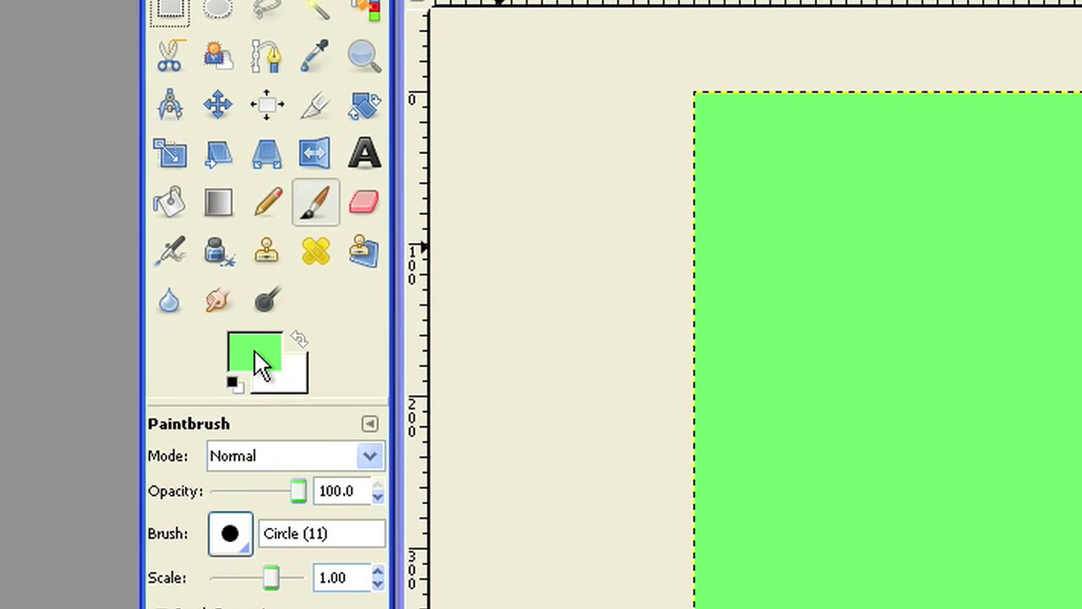
Set the foreground colour back to black.
left_click(258, 362)
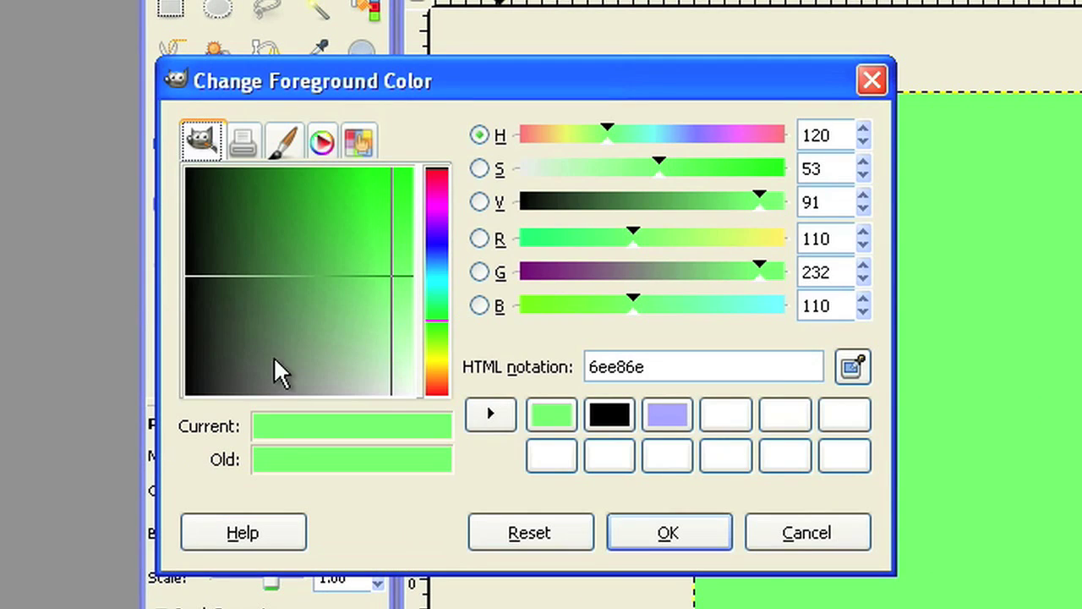
left_click(596, 414)
left_click(708, 534)
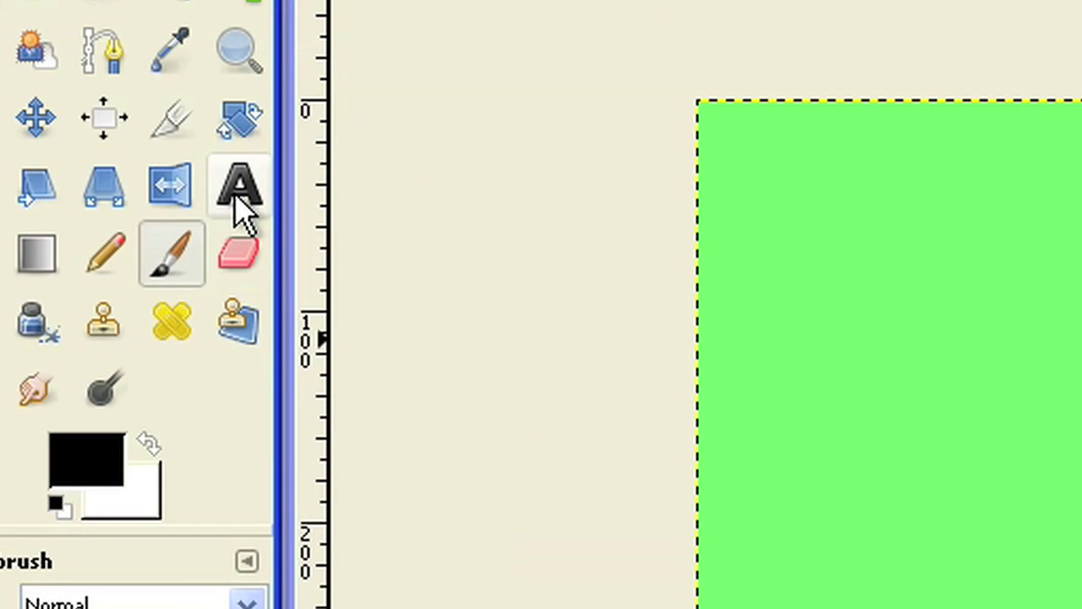
Add black 'Book Cover' text to the cover at font size 50.
left_click(241, 210)
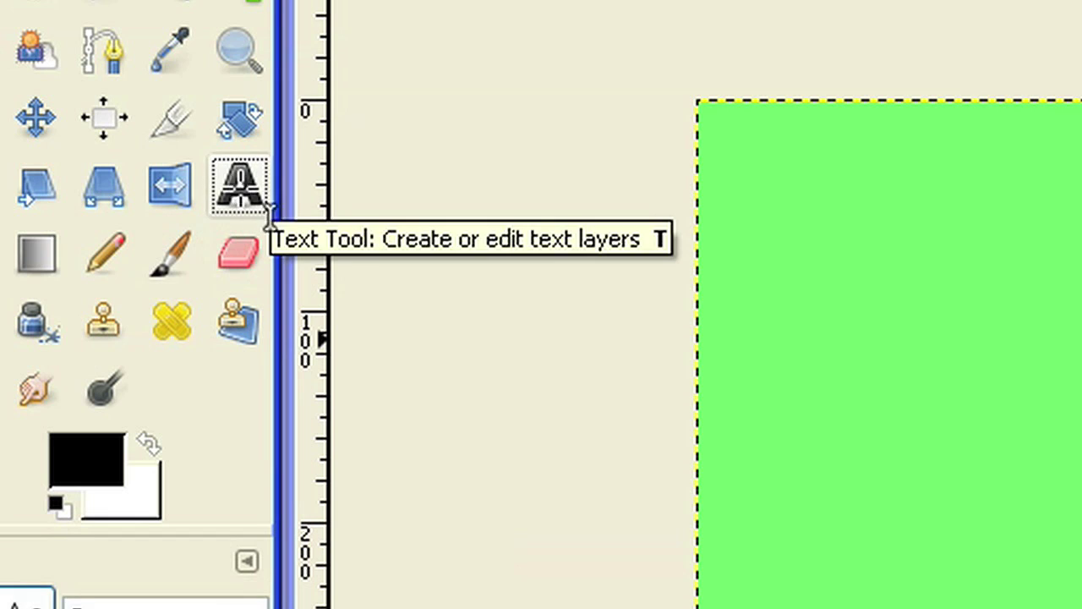
left_click(712, 264)
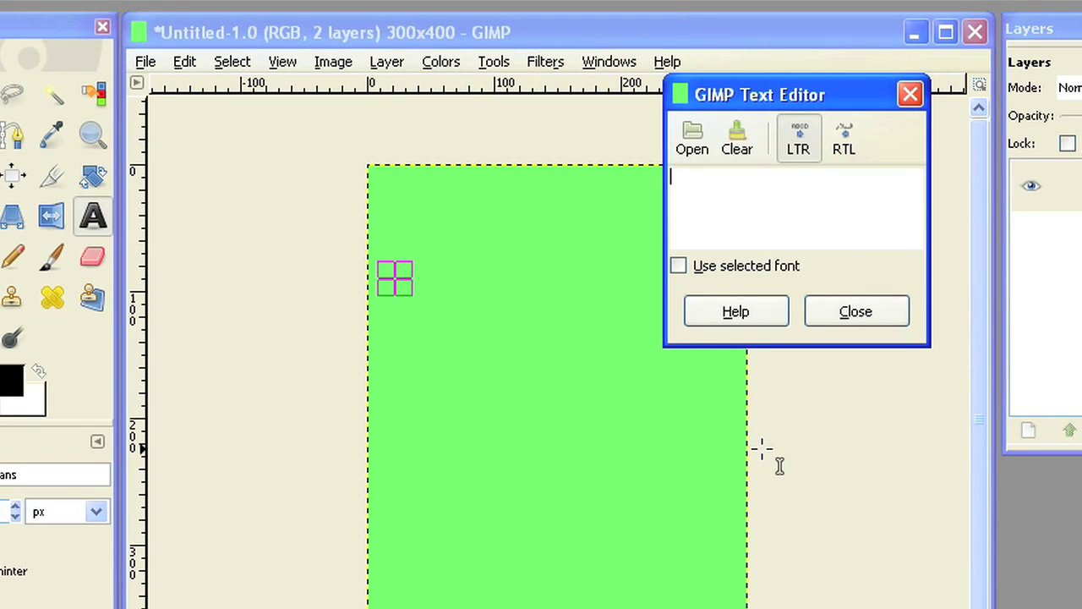
type("Book Cover")
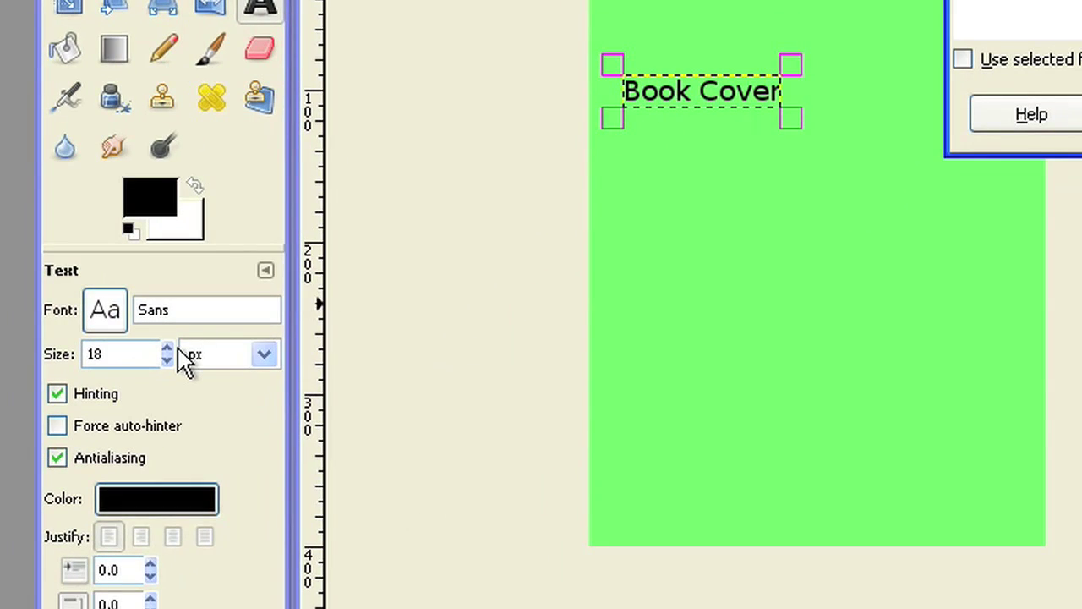
left_click(15, 506)
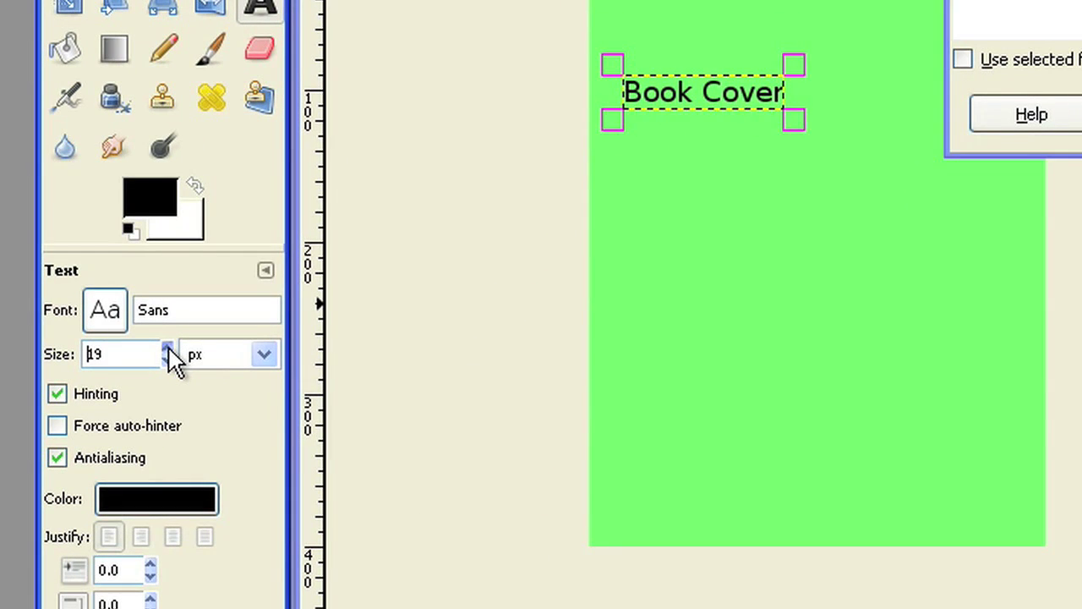
scroll(167, 348, "up", 20)
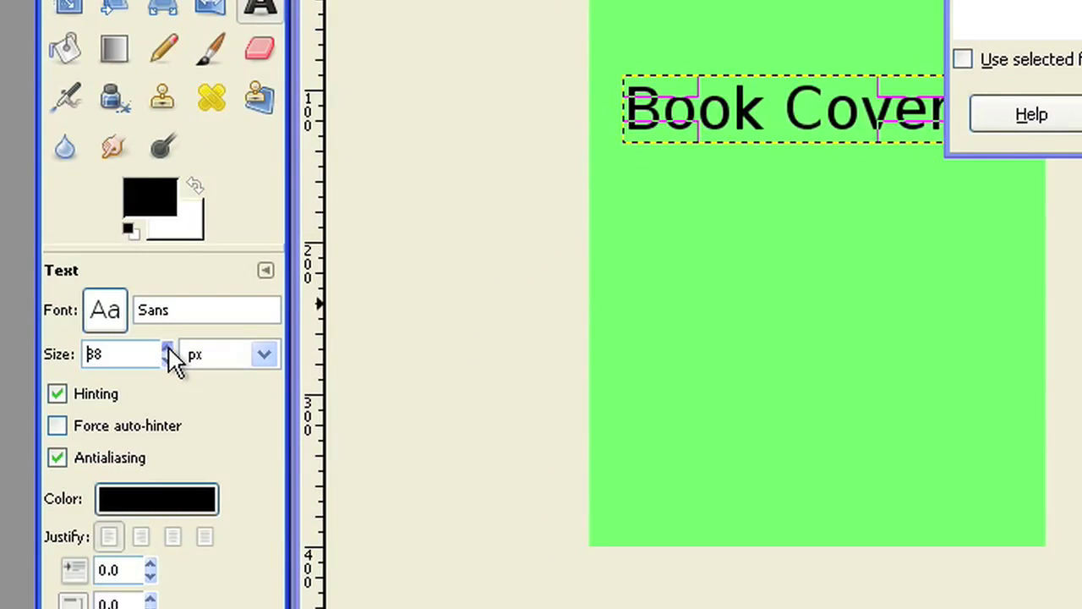
double_click(110, 355)
type("50")
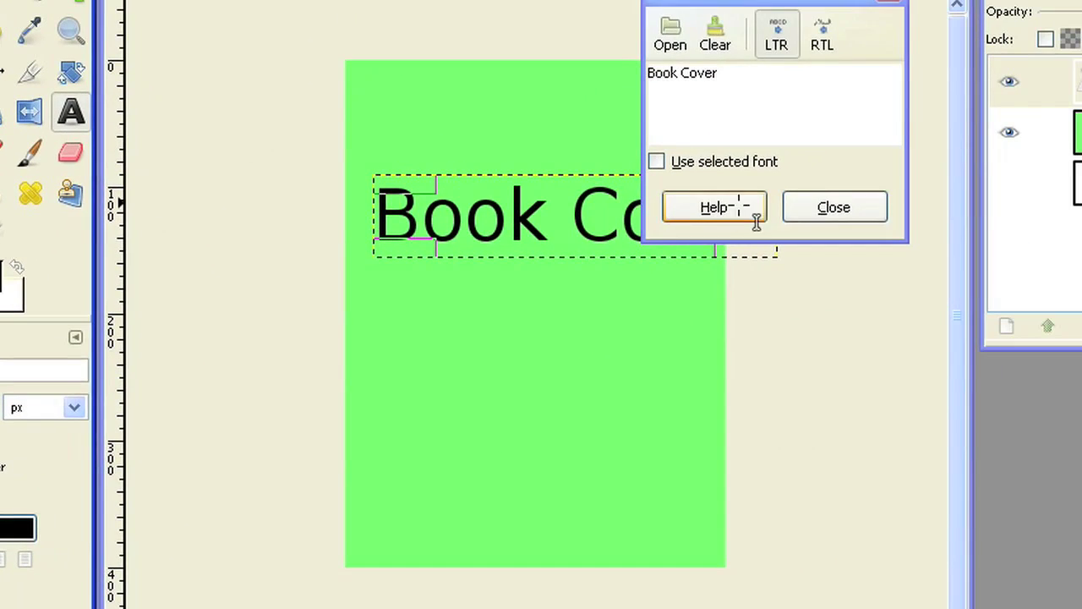
left_click(830, 207)
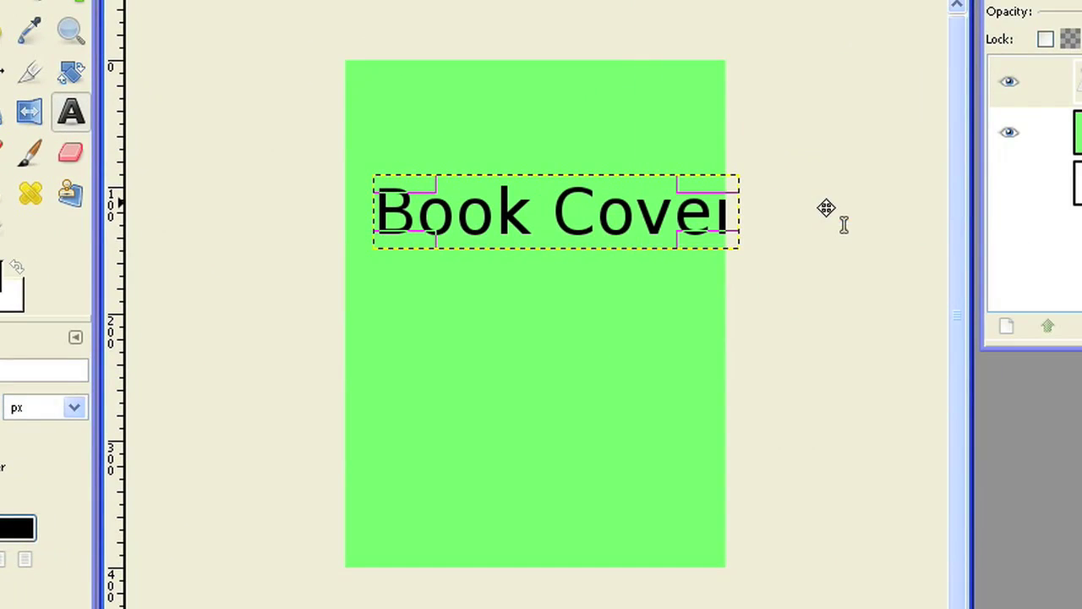
Move the Book Cover title up to the top of the cover.
left_click(553, 205)
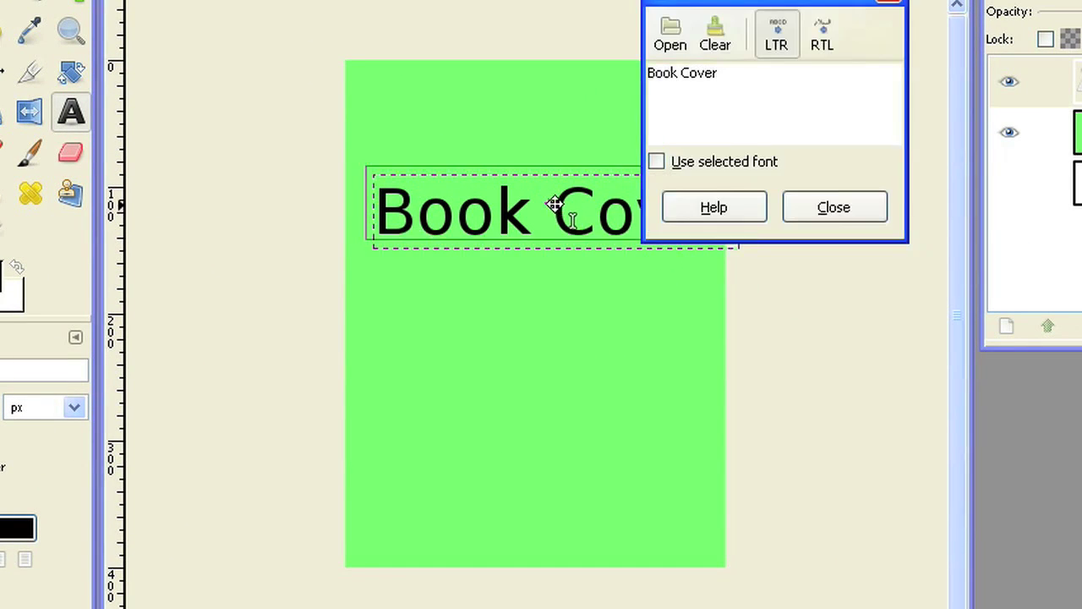
left_click_drag(554, 204, 525, 162)
left_click_drag(827, 1, 823, 355)
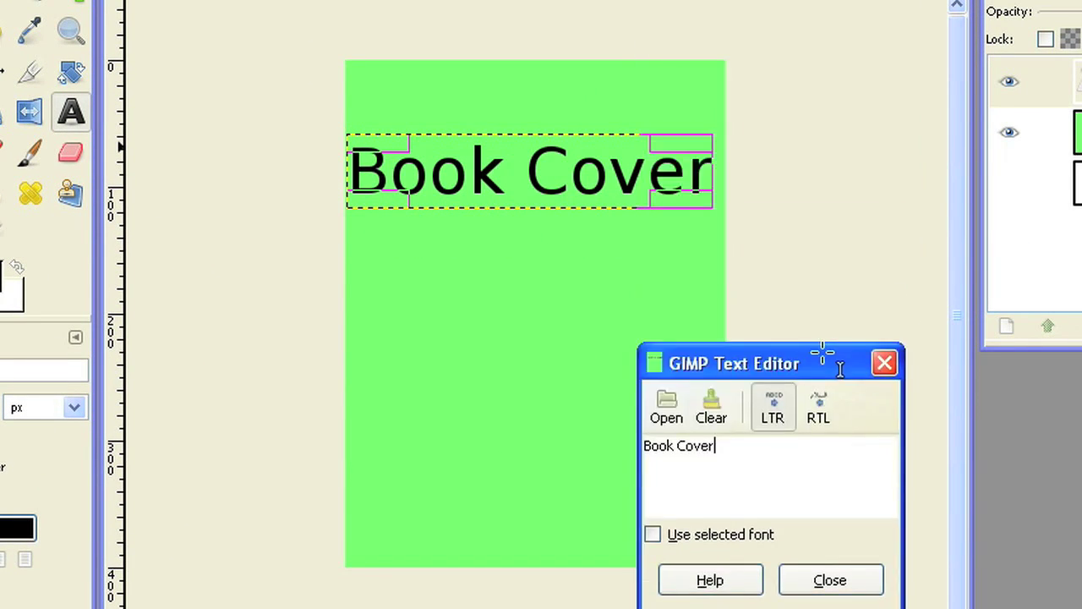
left_click_drag(538, 175, 545, 159)
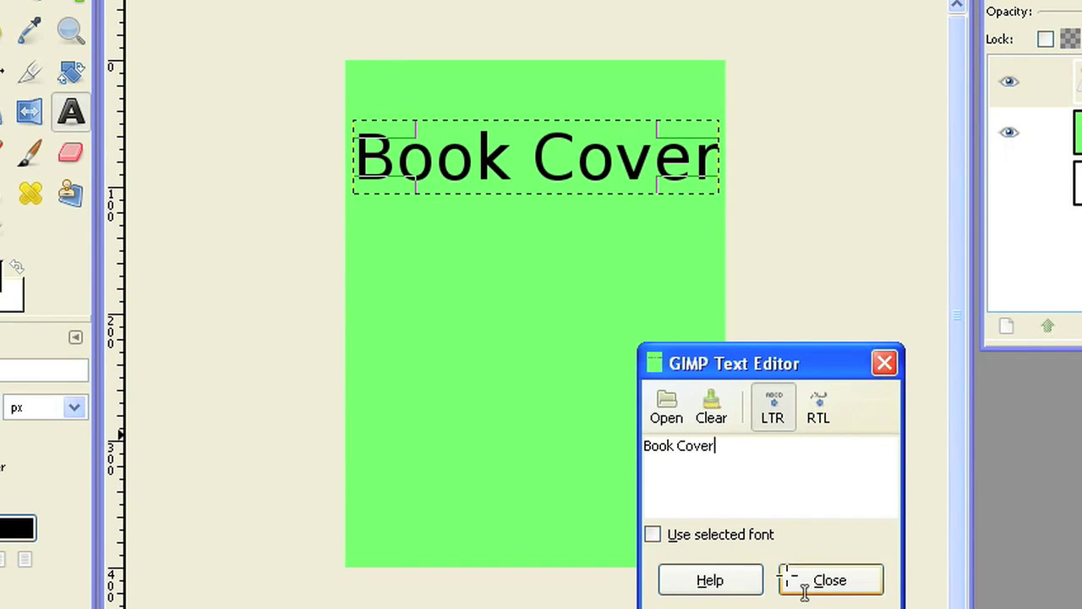
left_click(829, 580)
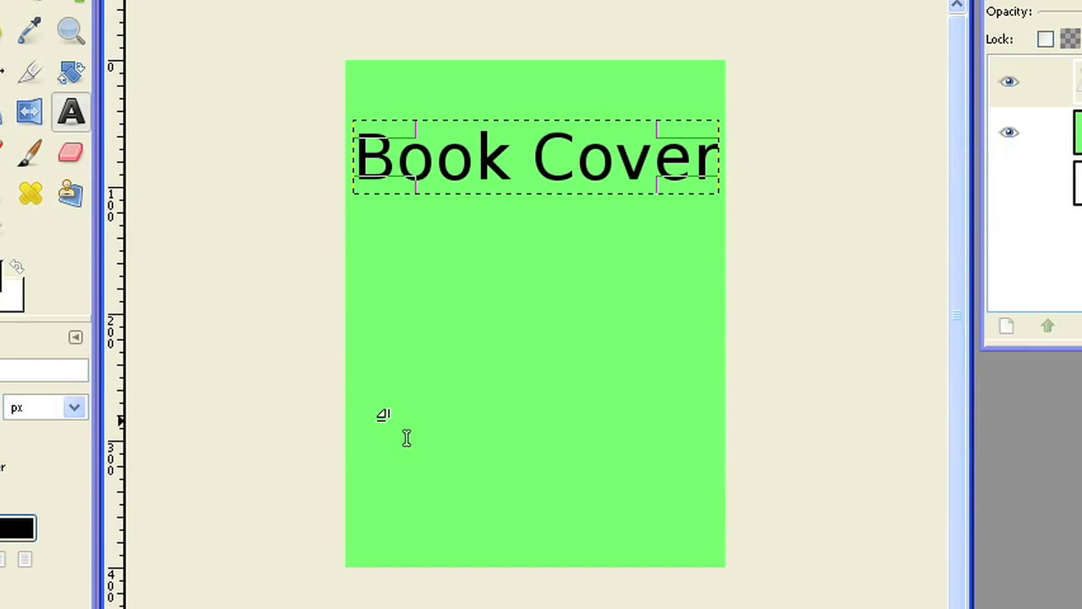
Add the author byline at size 37, centred below the title near the bottom.
left_click(374, 417)
type("by J")
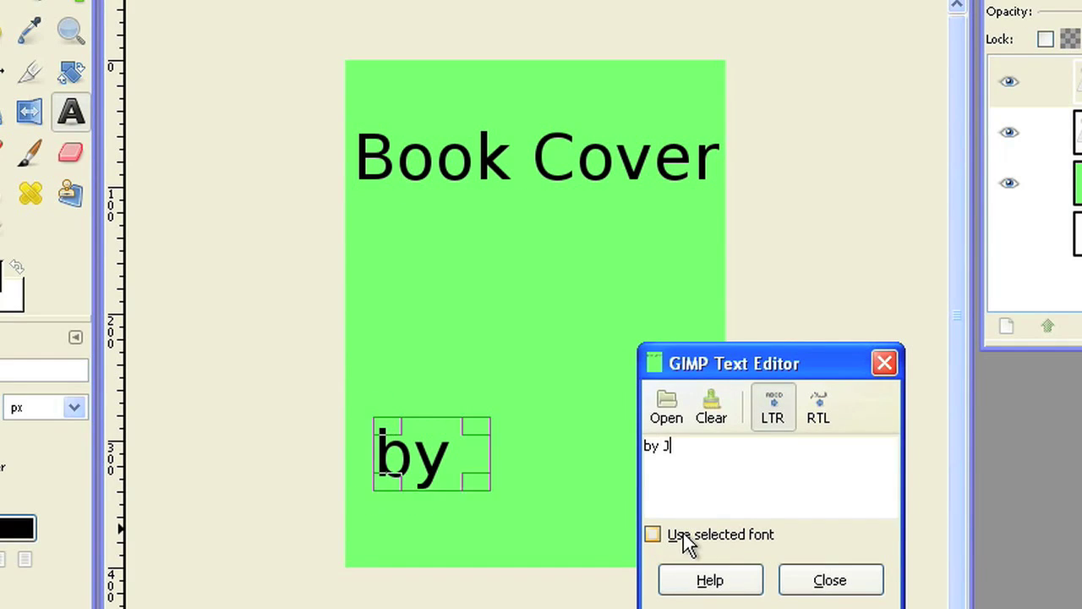
type("oe Nobody")
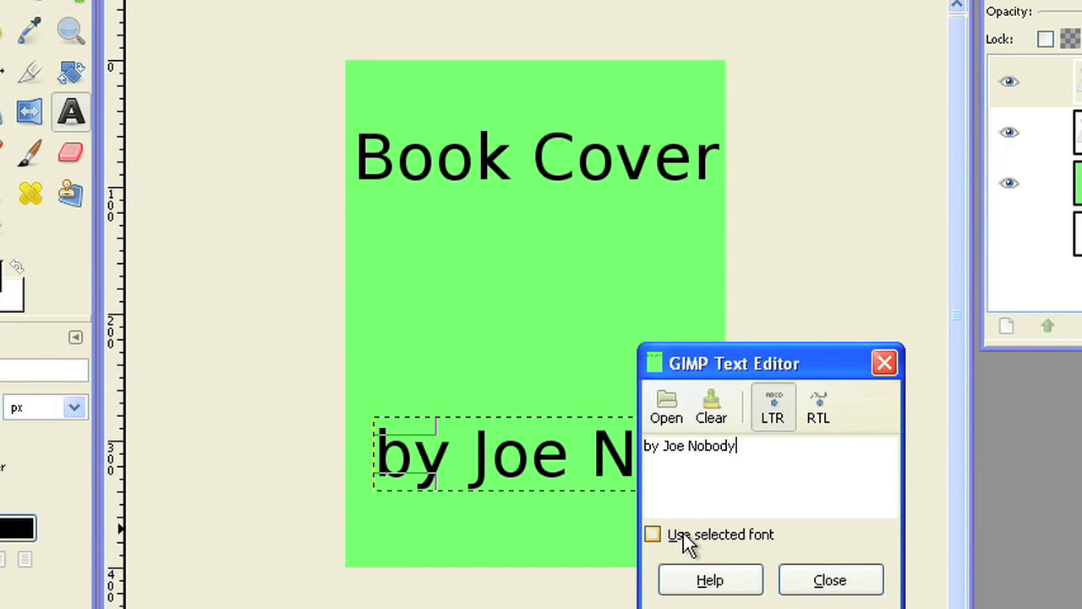
left_click_drag(820, 365, 841, 114)
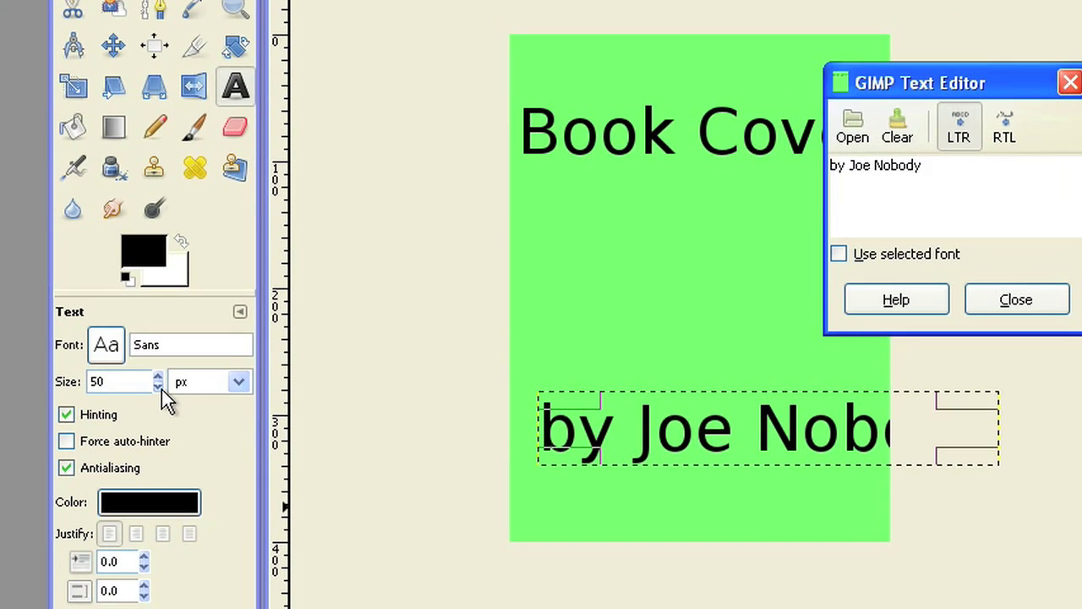
left_click(158, 387)
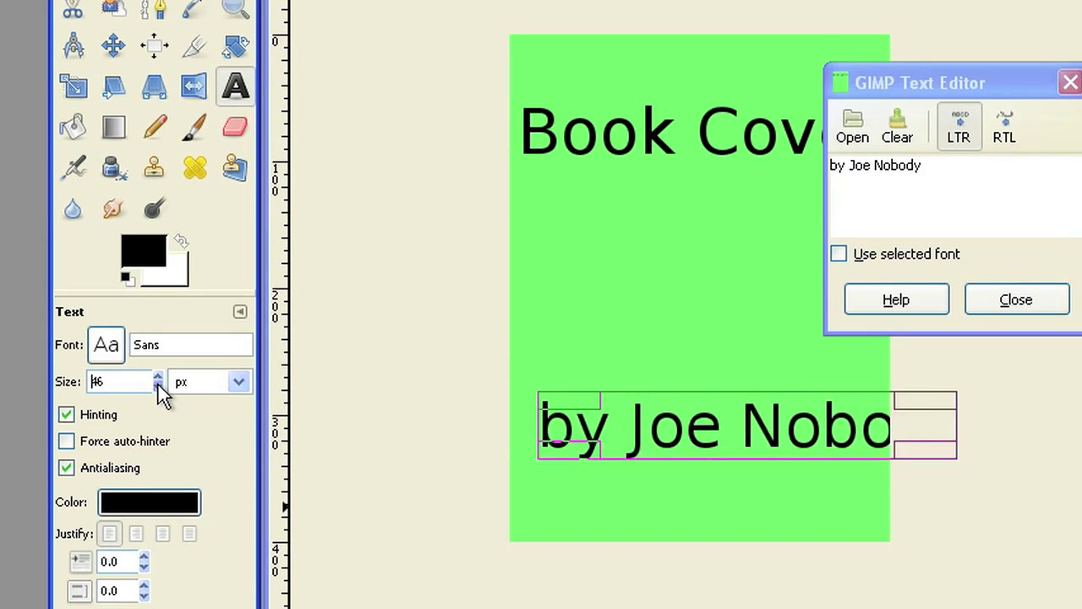
left_click(160, 379)
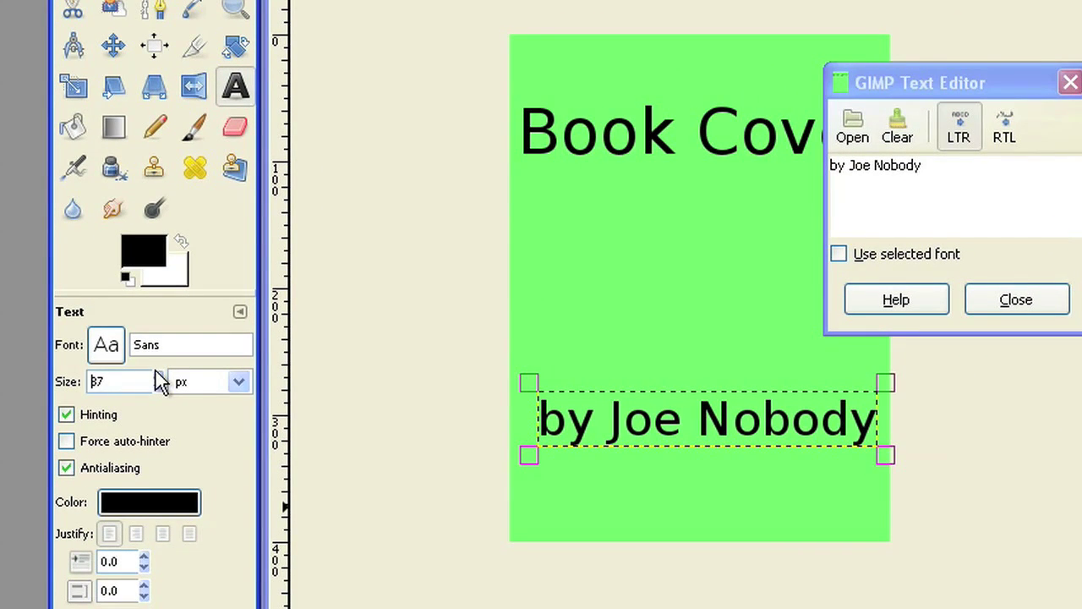
left_click(1027, 309)
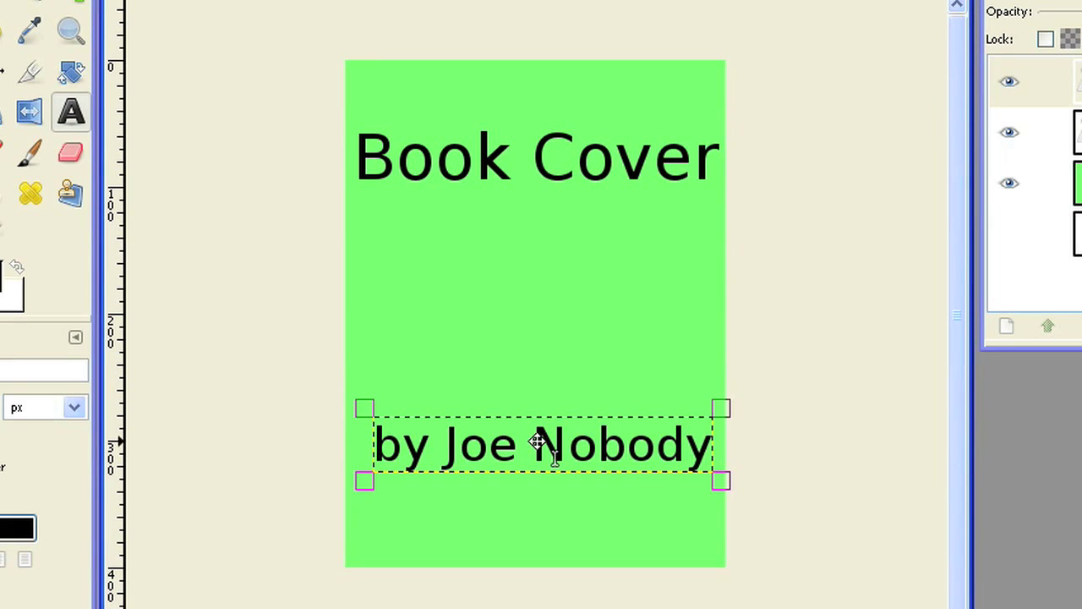
left_click_drag(560, 460, 562, 504)
left_click(874, 332)
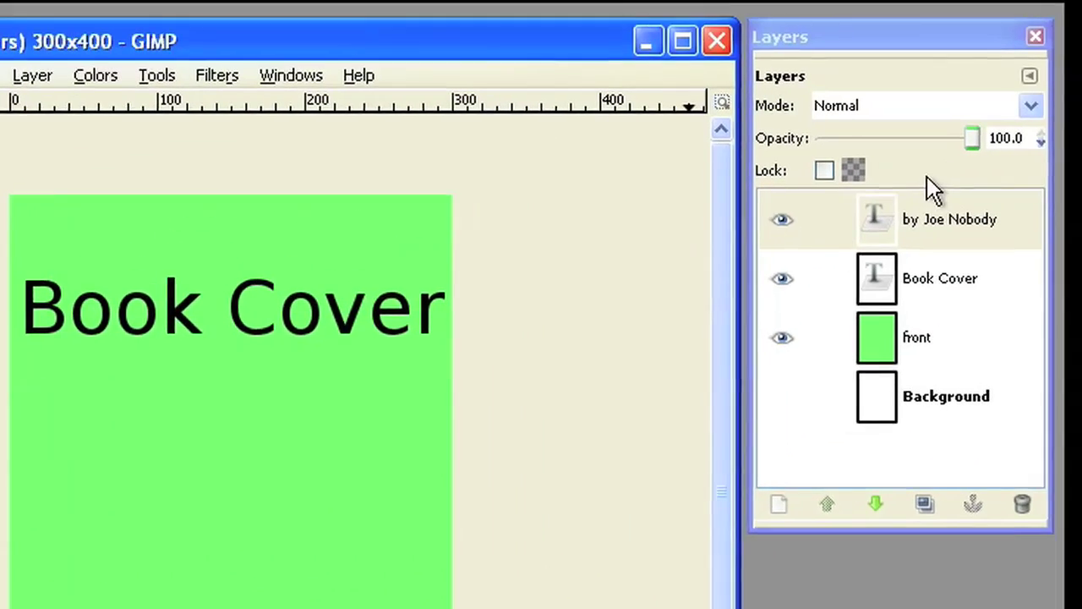
Merge the byline and Book Cover text layers down into front, then hide front.
right_click(1081, 74)
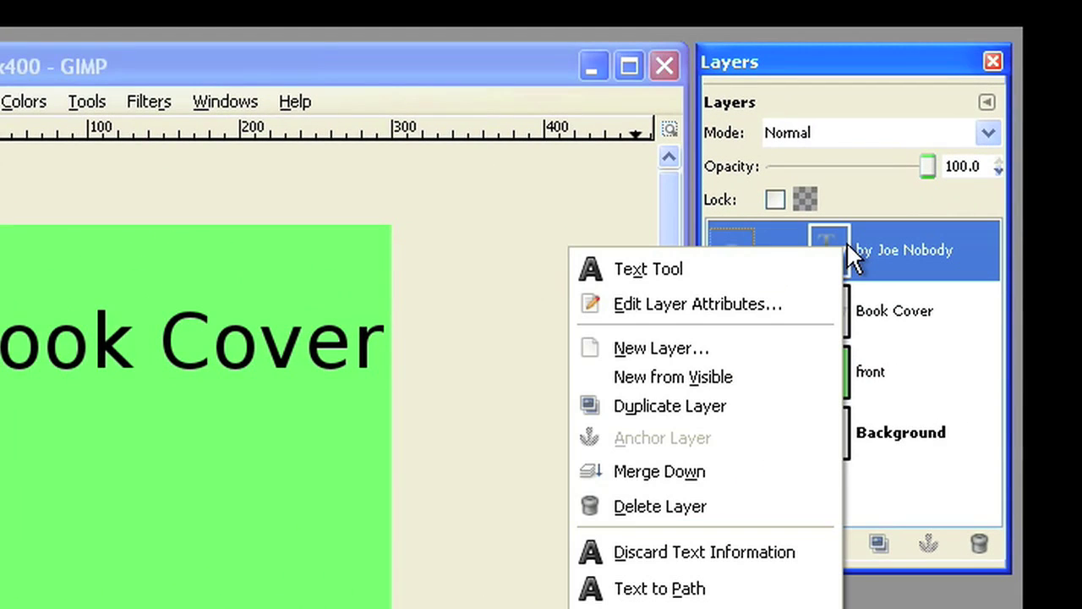
left_click(748, 461)
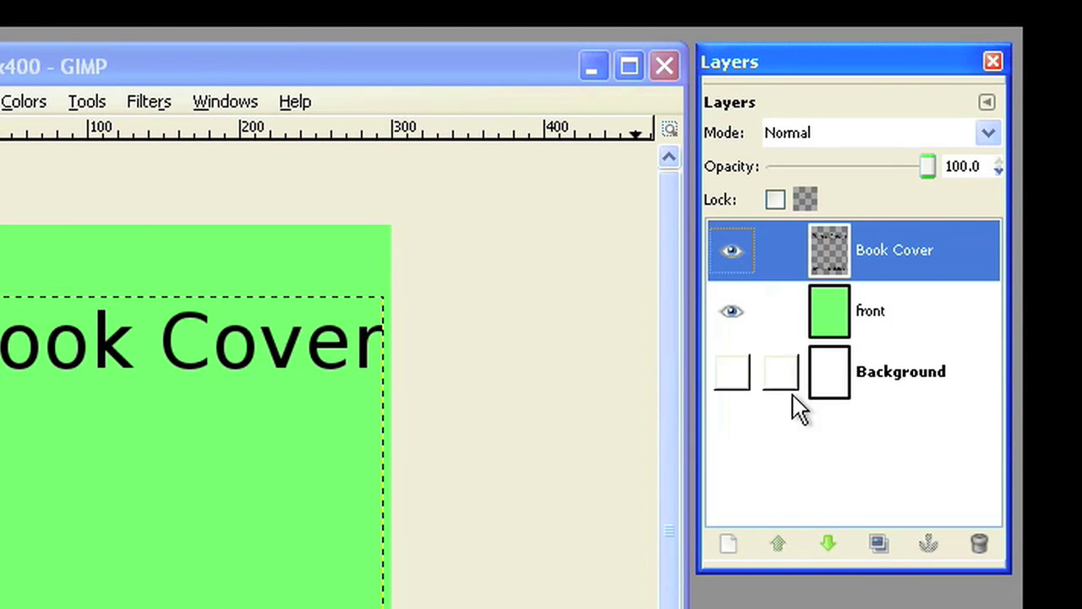
right_click(856, 266)
left_click(727, 451)
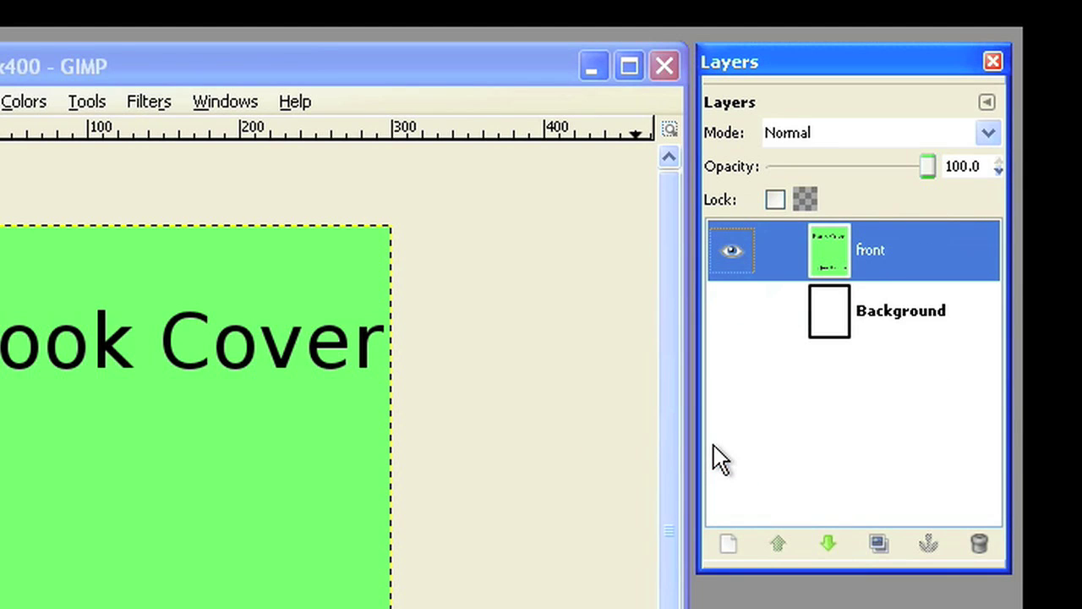
left_click(723, 249)
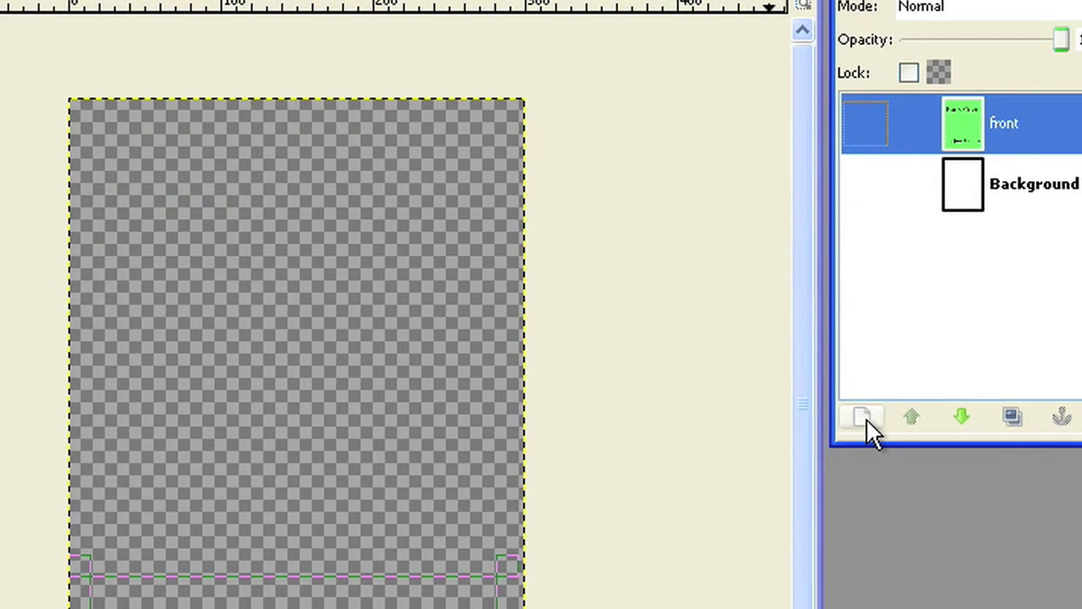
Create a transparent 120 × 400 px layer named 'spine'.
left_click(864, 417)
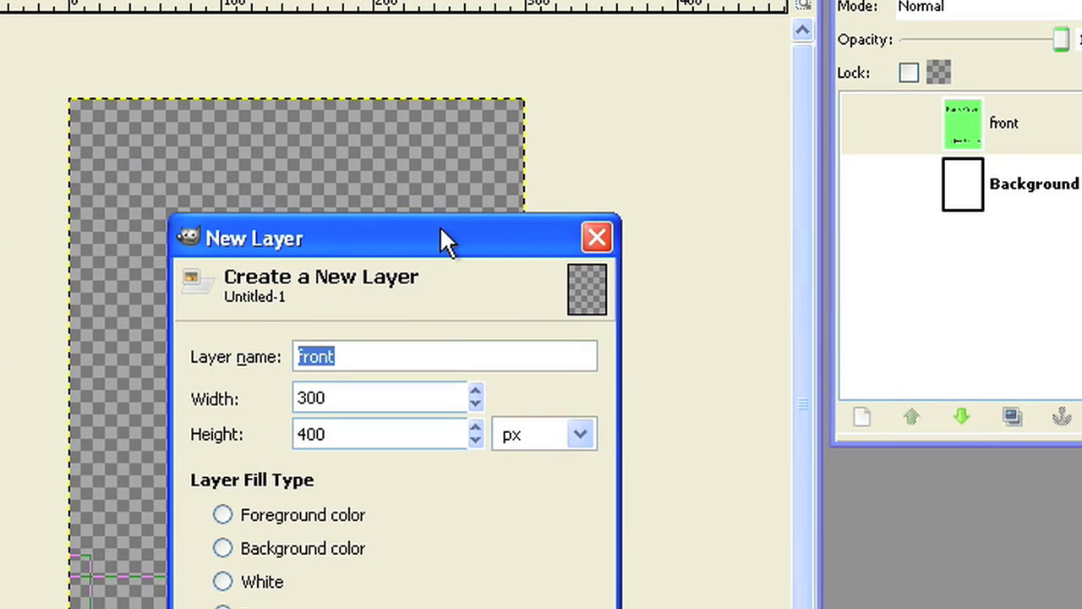
type("spine")
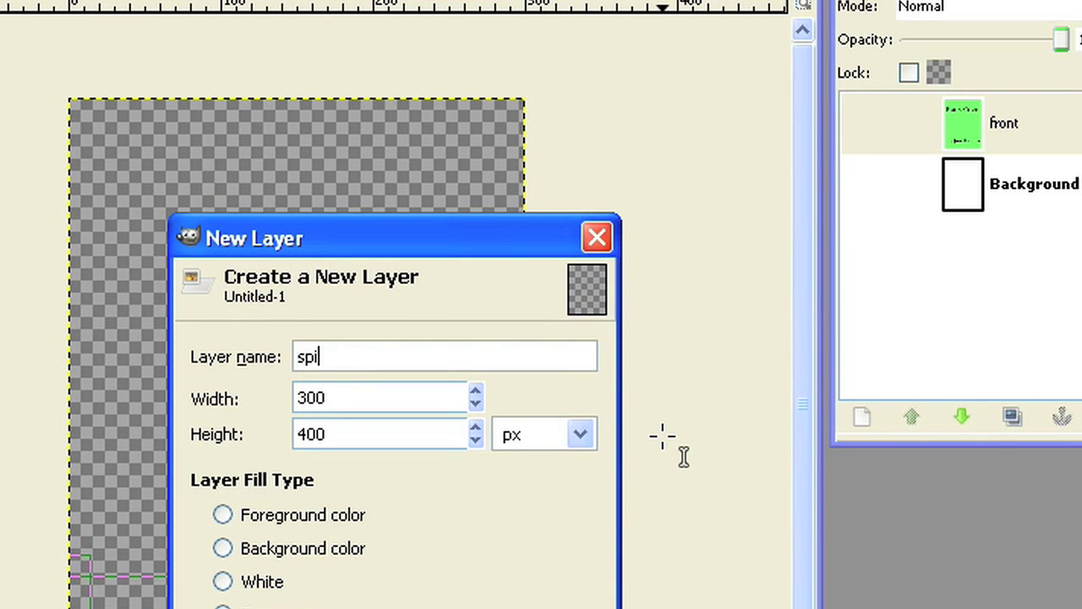
key("Tab")
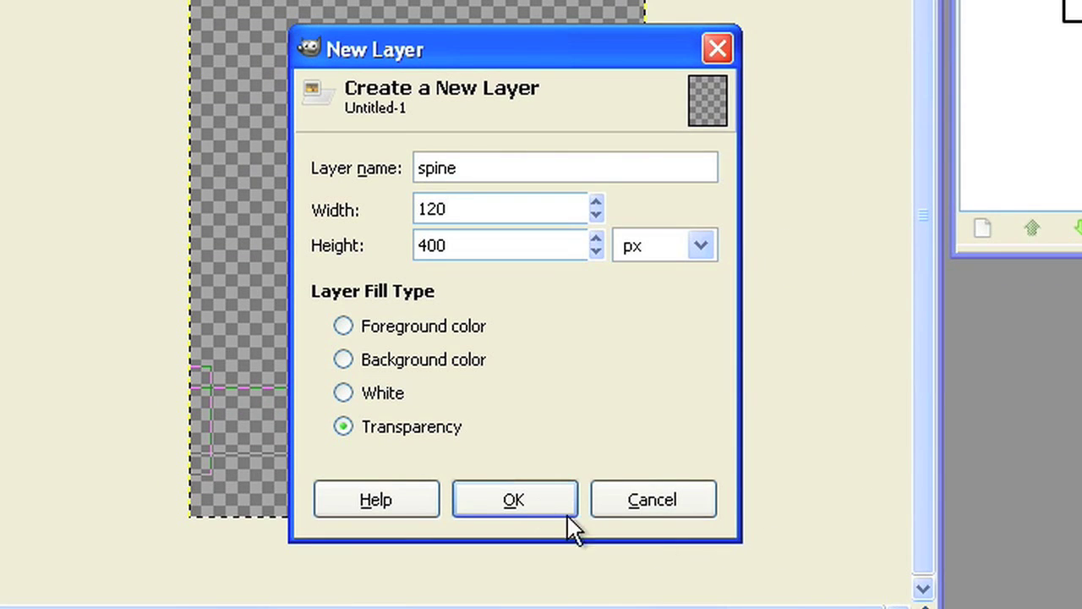
left_click(541, 503)
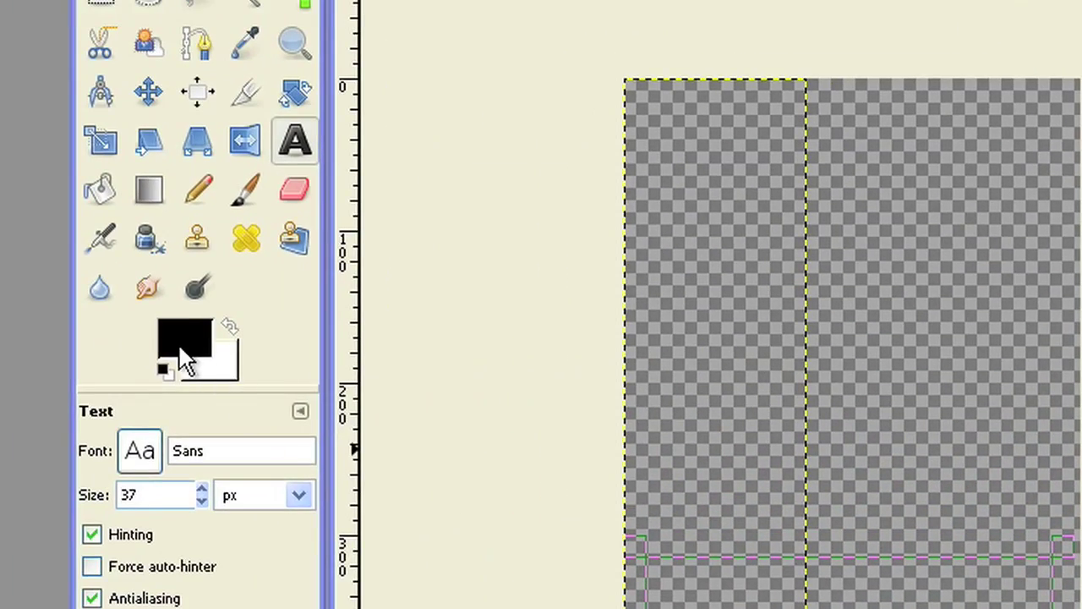
Fill the spine with green 6ee86e, then reset the foreground colour to black.
left_click(179, 343)
left_click(533, 399)
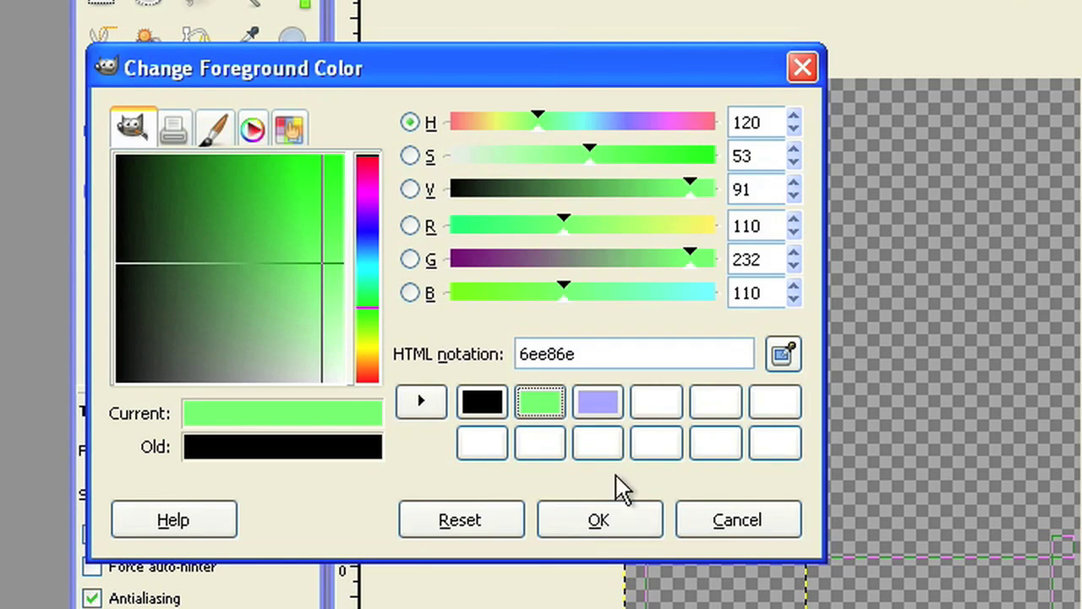
left_click(600, 517)
left_click_drag(203, 345, 730, 302)
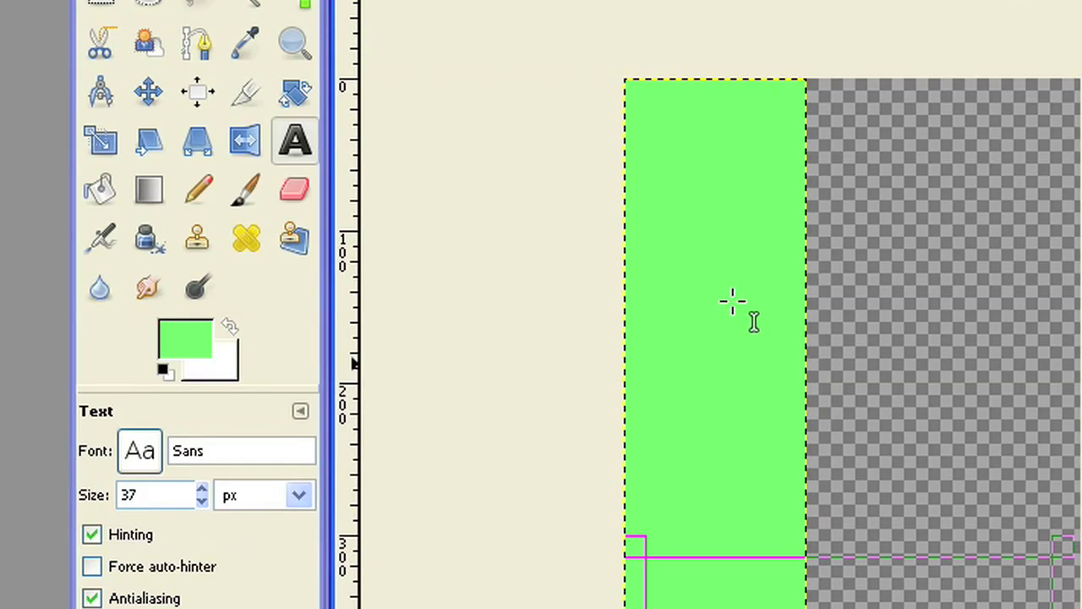
left_click(187, 344)
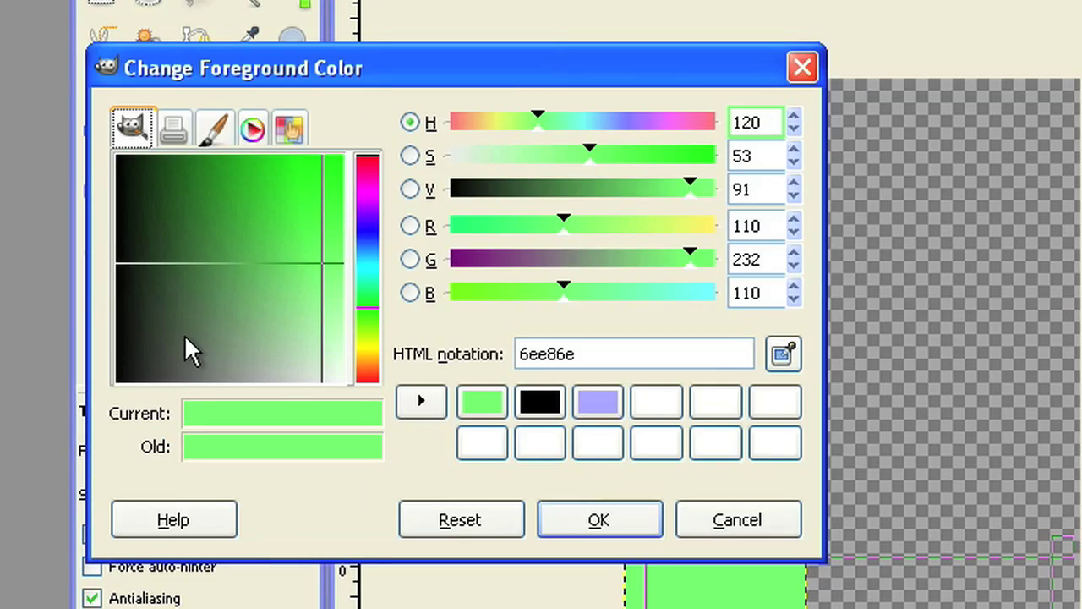
left_click(530, 404)
left_click(597, 519)
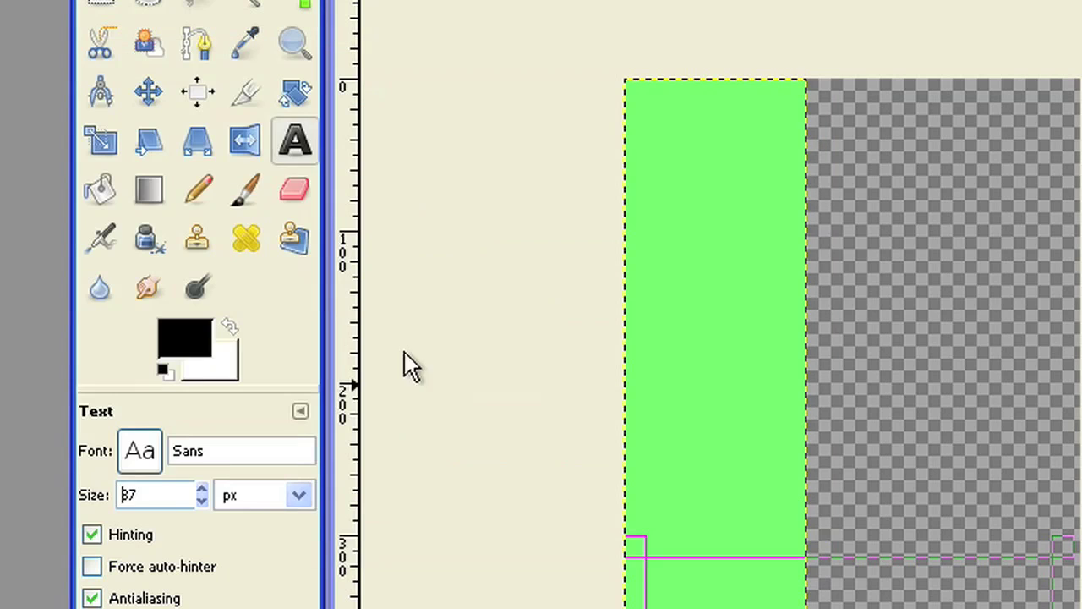
Type 'Book Cover' on the spine and enlarge it to 66 px.
left_click(306, 156)
left_click(628, 330)
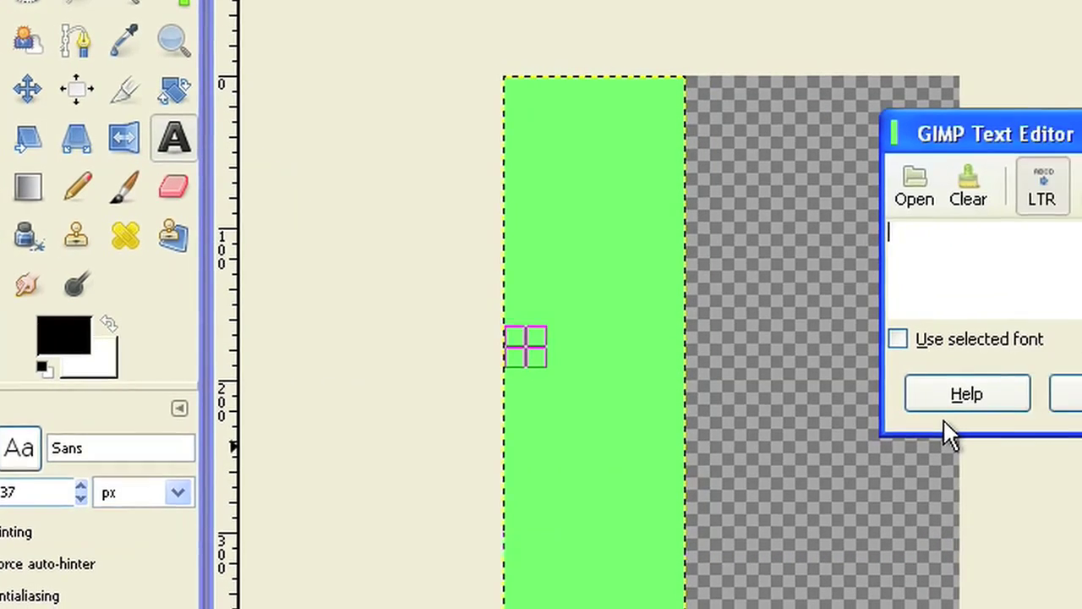
type("Book ")
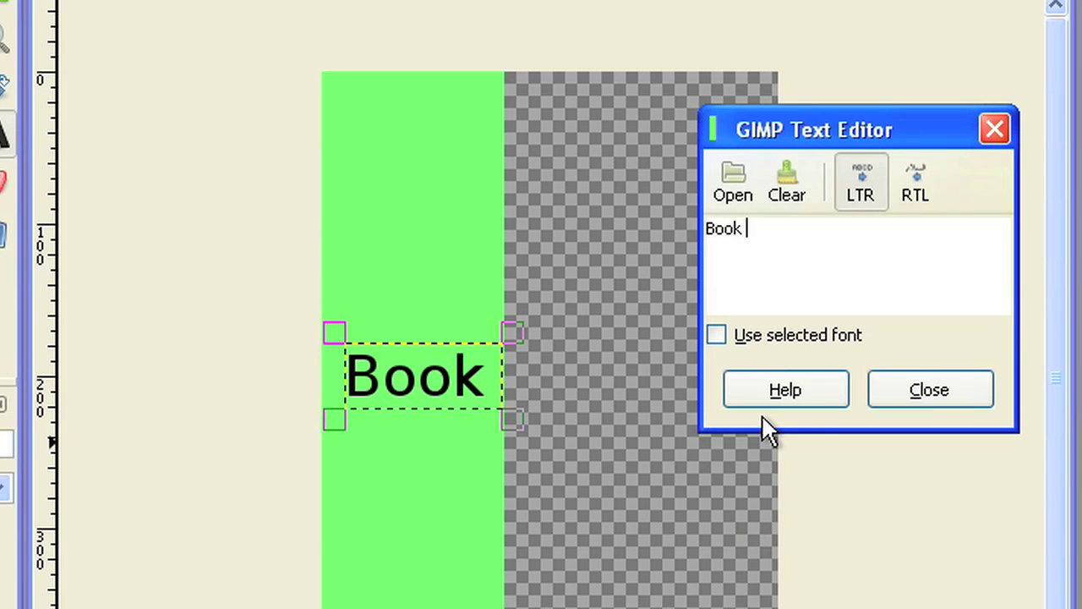
type("Cover")
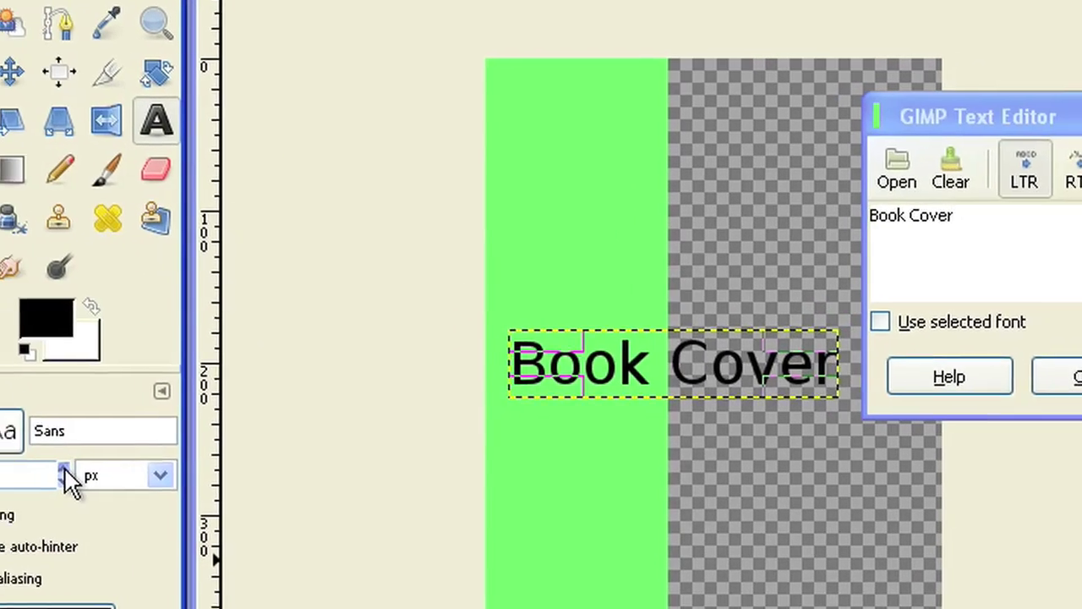
scroll(0, 490, "up", 15)
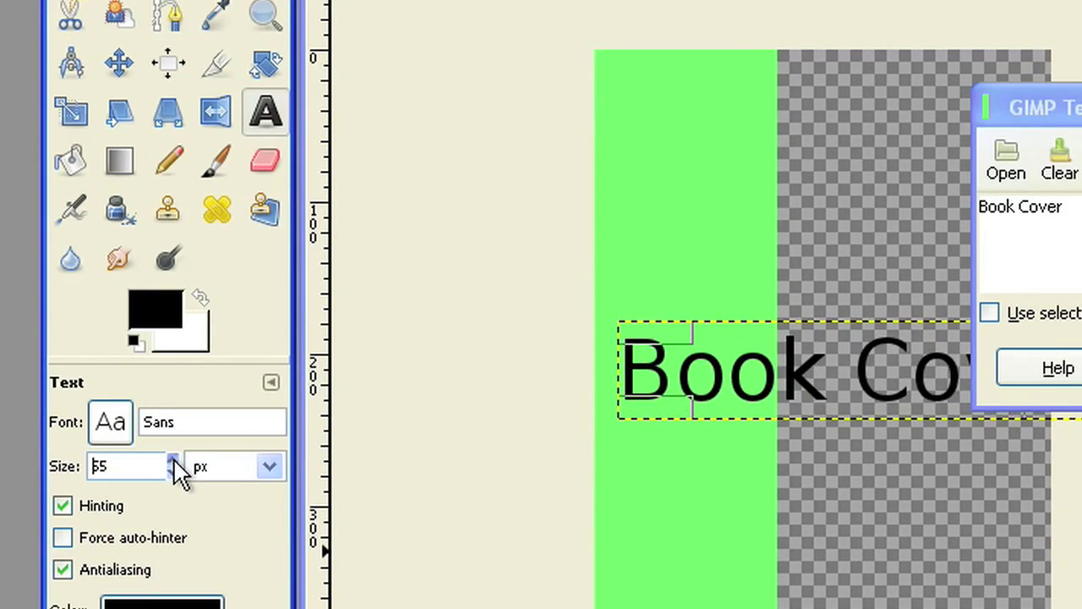
key("Escape")
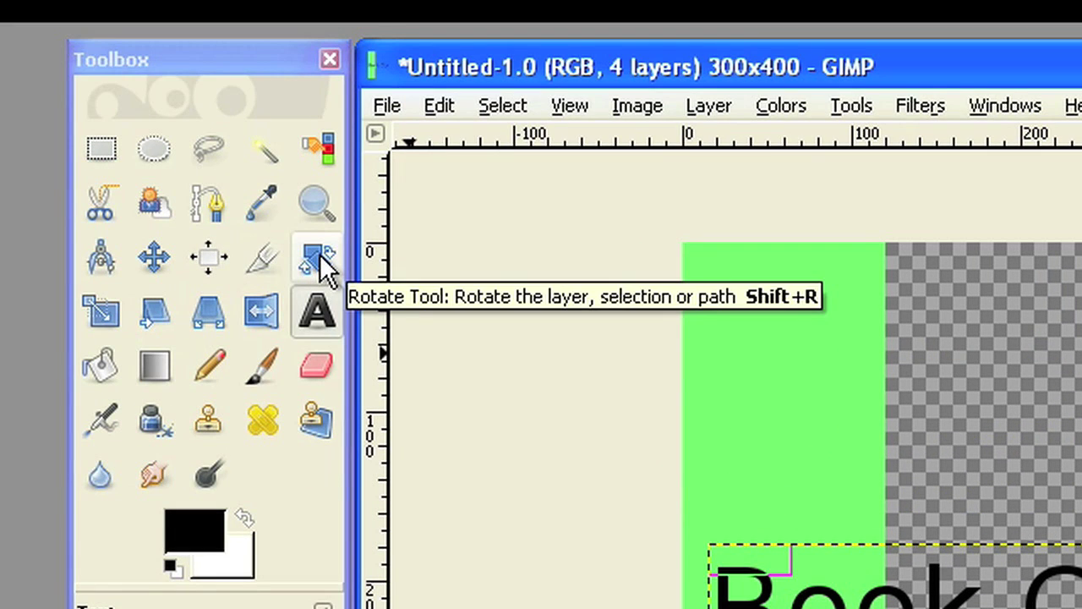
Rotate the Book Cover text by -90° and drag it onto the green spine.
left_click(321, 264)
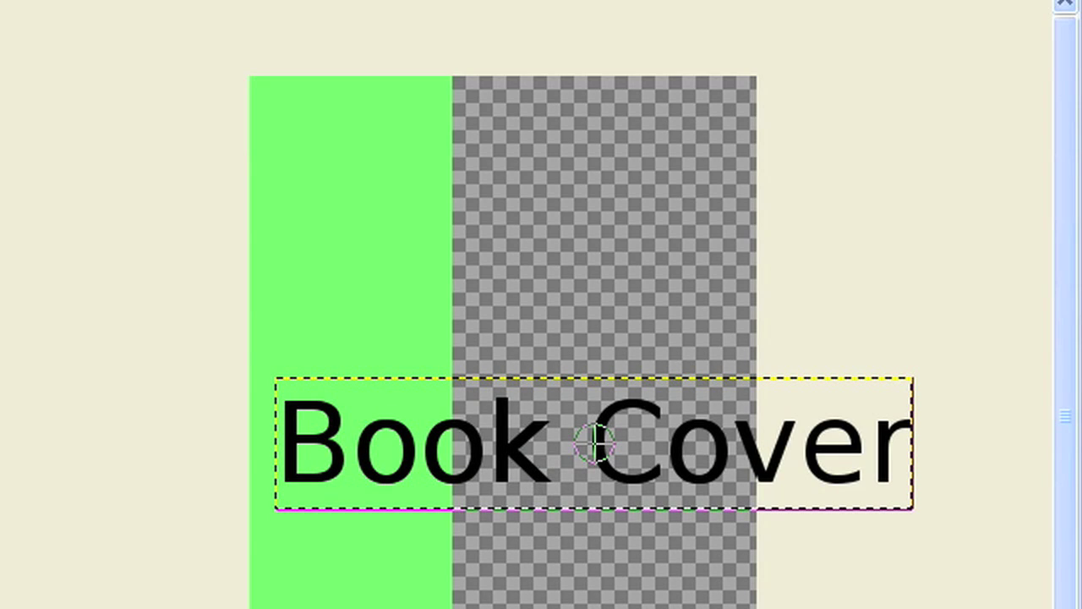
type("-")
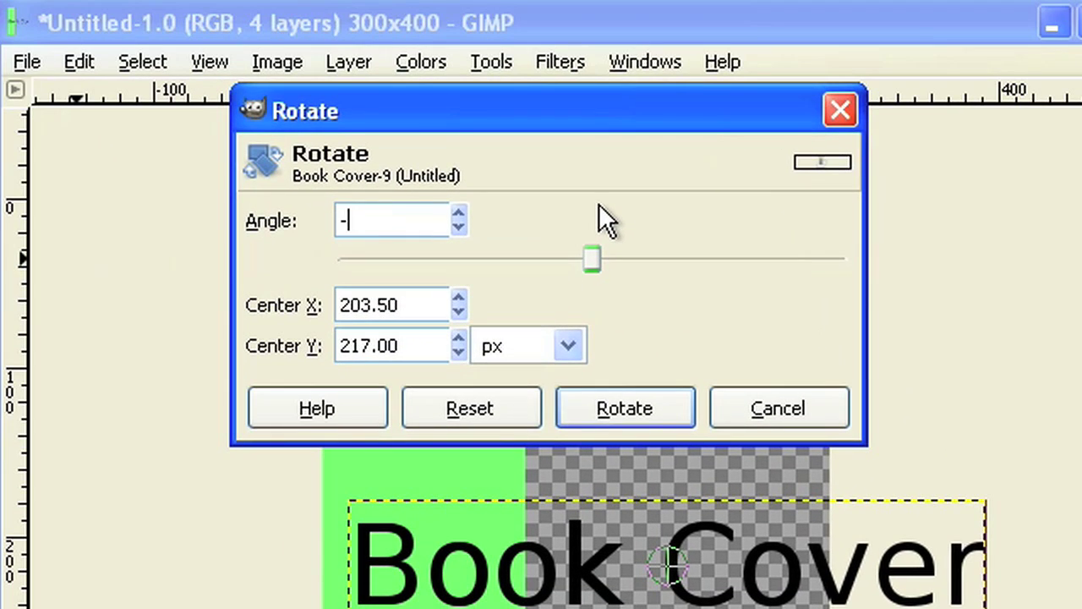
type("90")
key("Return")
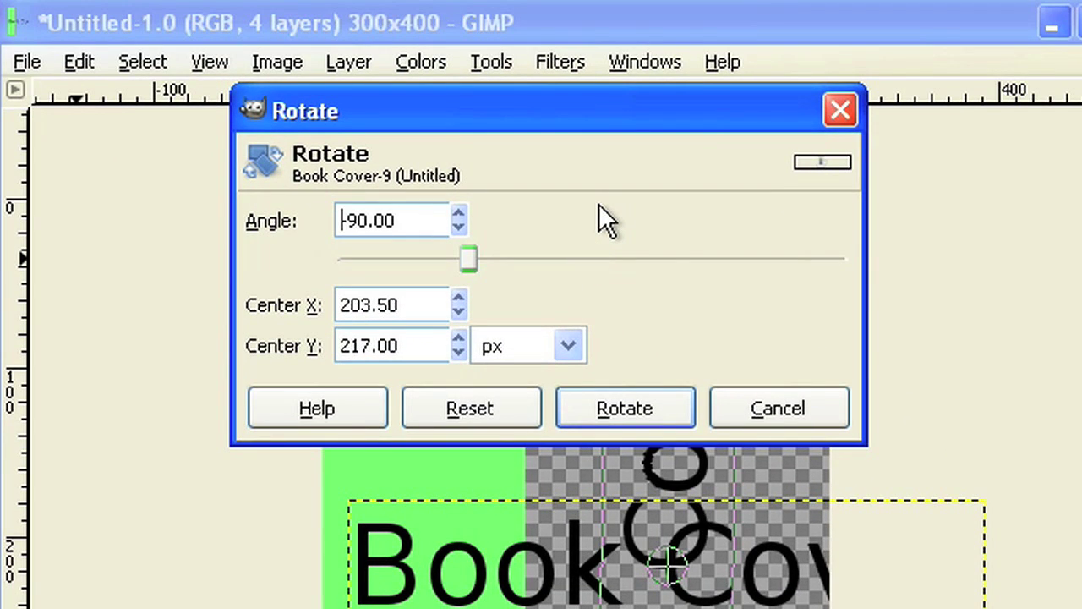
left_click(664, 416)
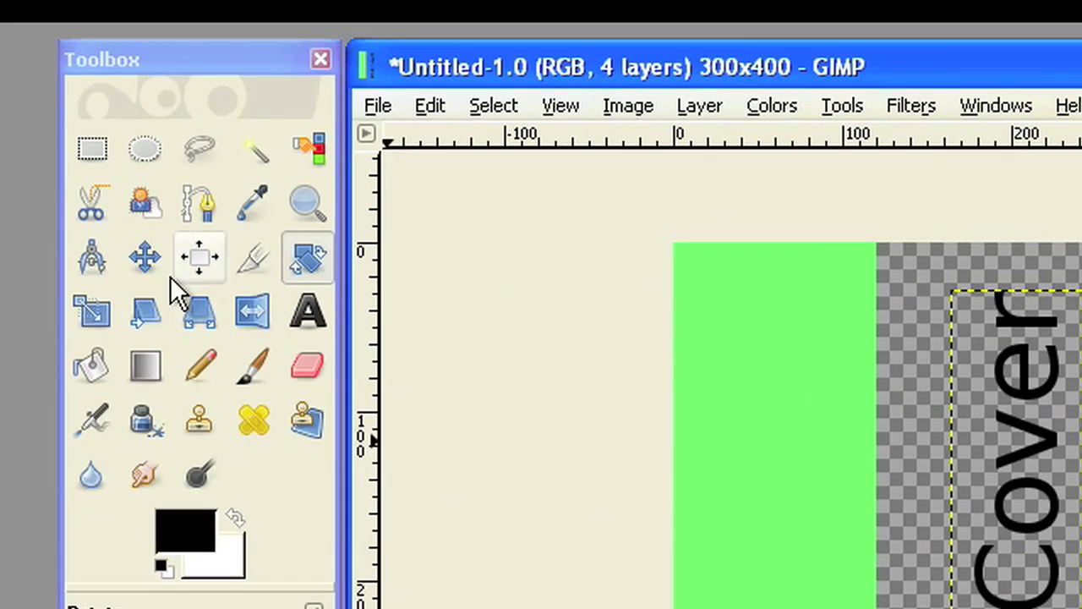
left_click(145, 258)
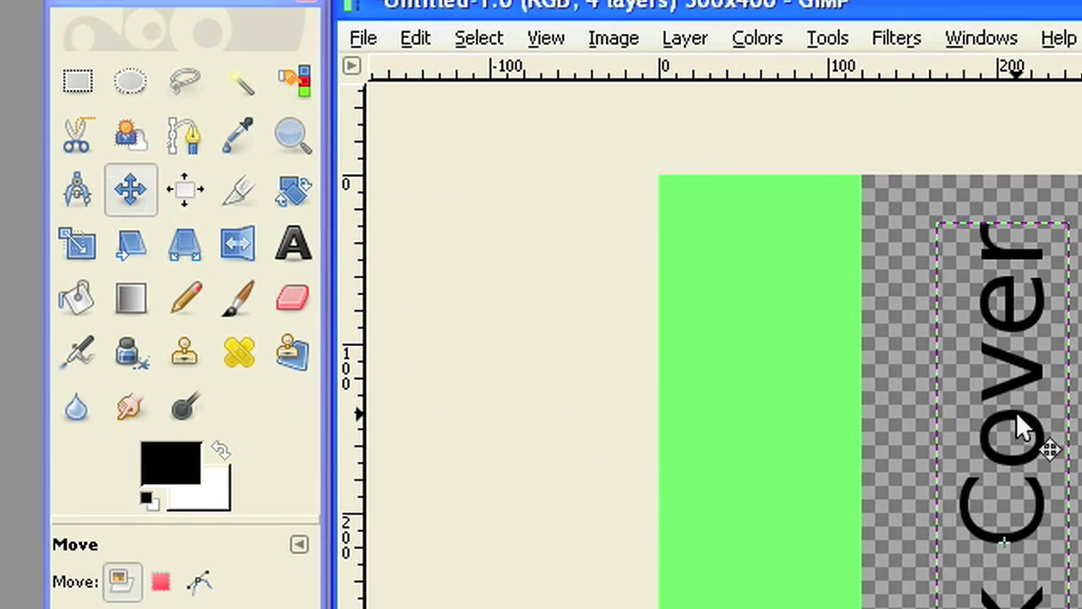
left_click_drag(1020, 436, 741, 395)
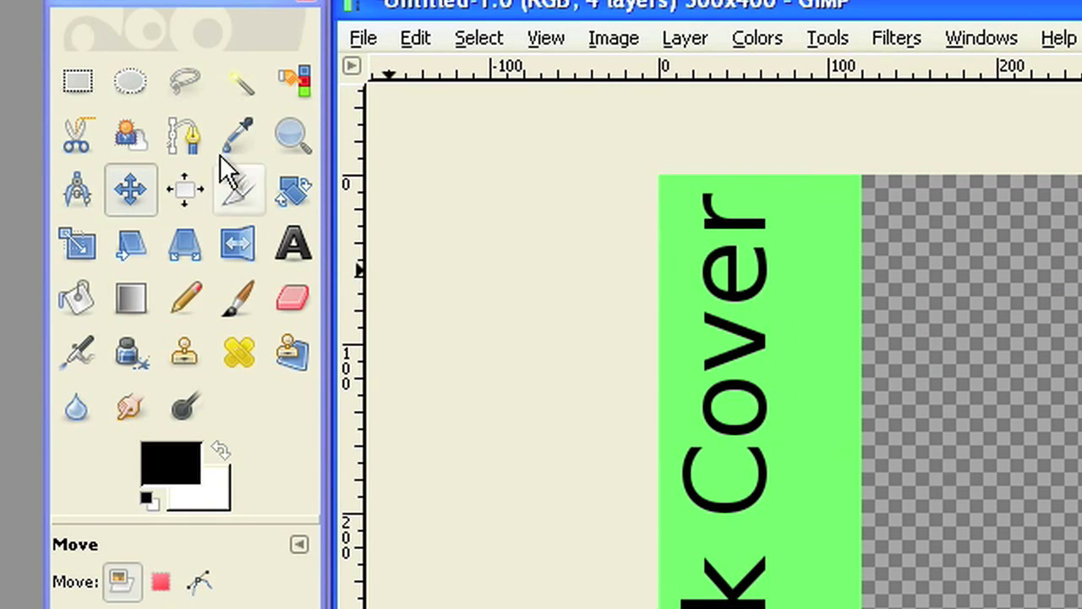
Add a new black author byline text layer near the bottom of the canvas.
left_click(292, 244)
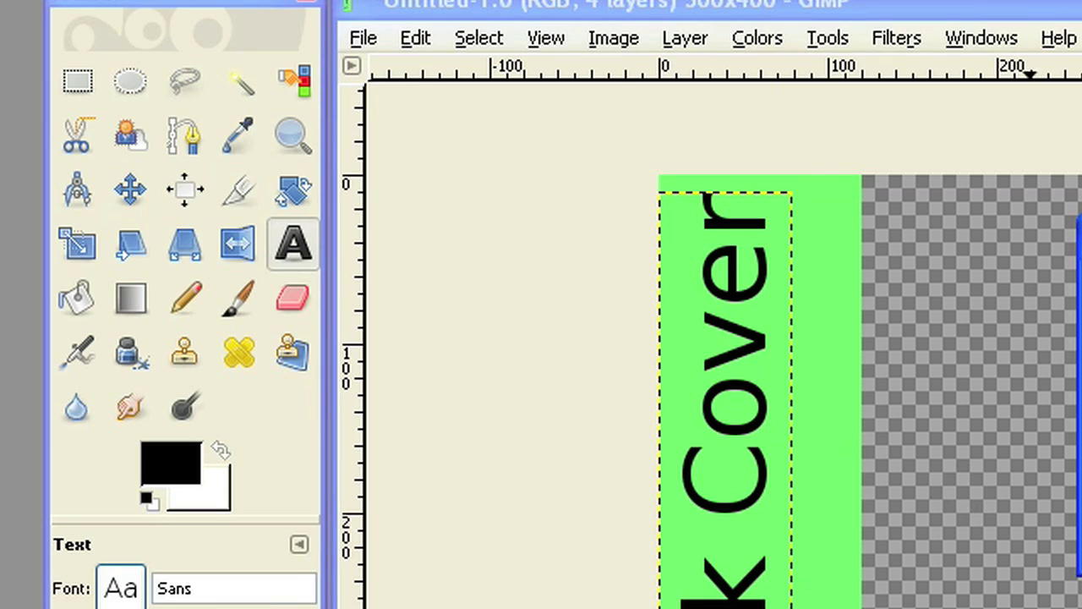
left_click(816, 608)
type("by Joe")
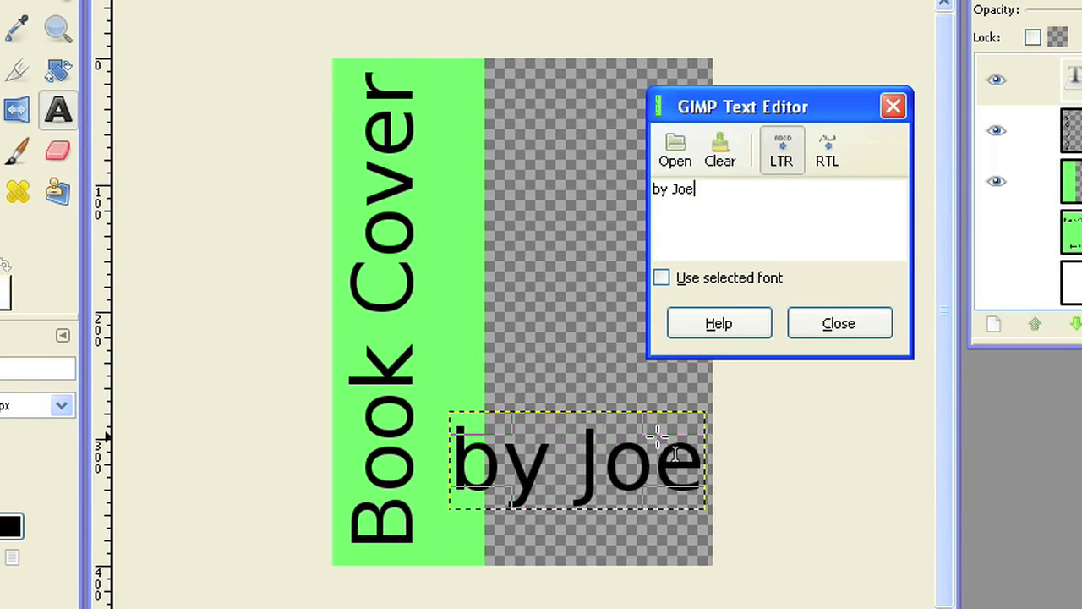
type(" Nobody")
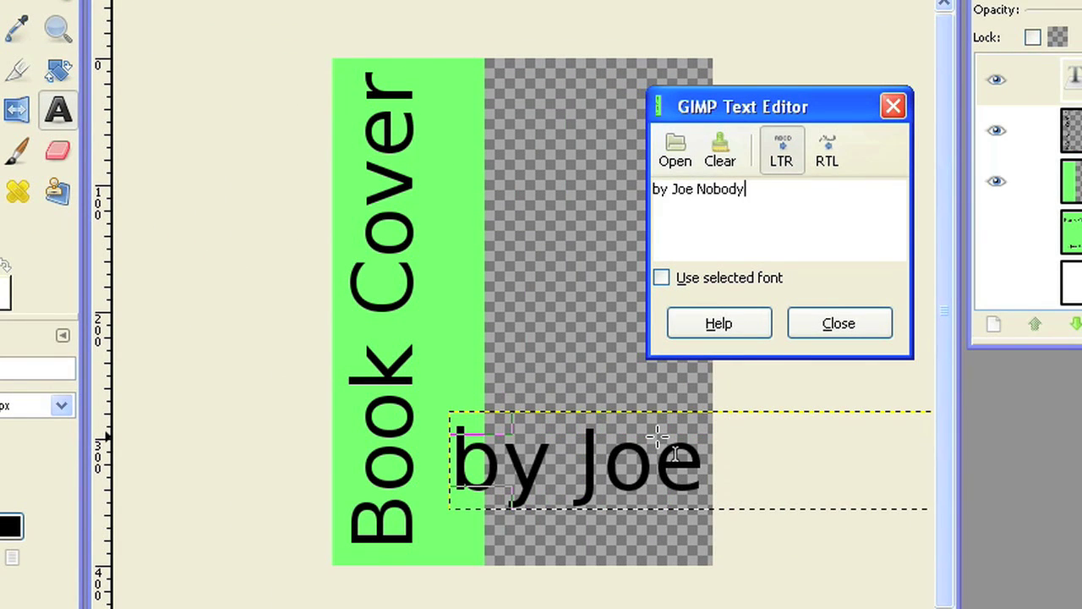
left_click(839, 323)
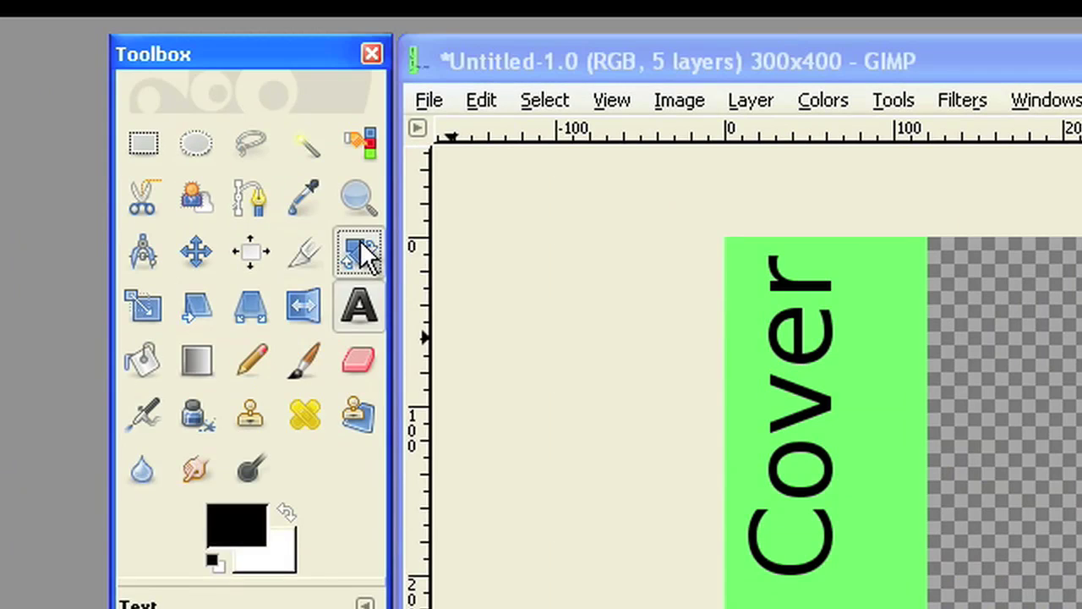
Rotate the byline layer by -90° so it runs vertically.
left_click(58, 69)
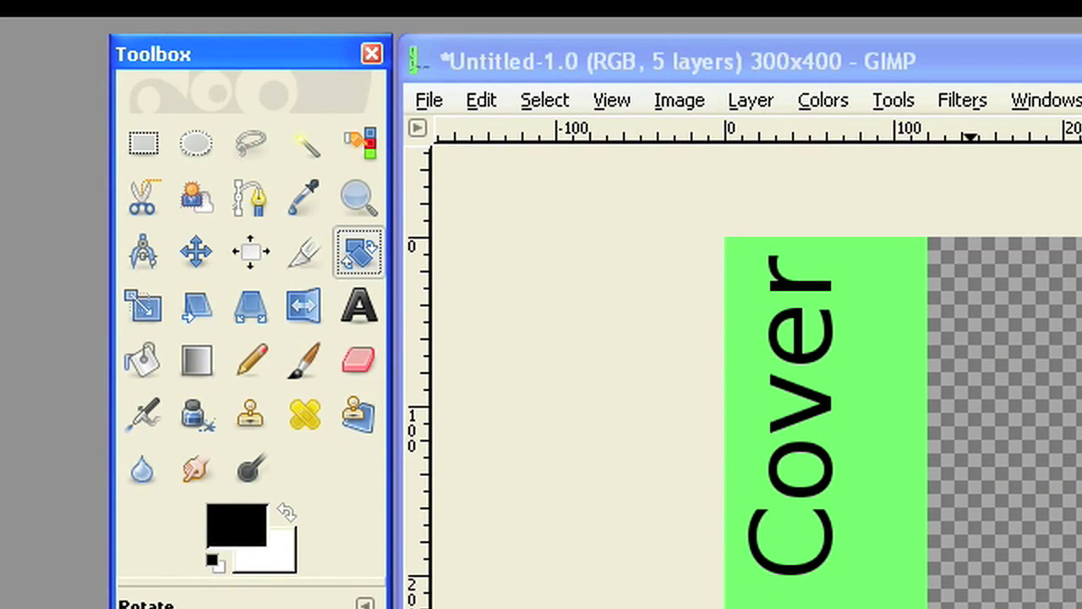
left_click(446, 508)
left_click_drag(158, 170, 387, 154)
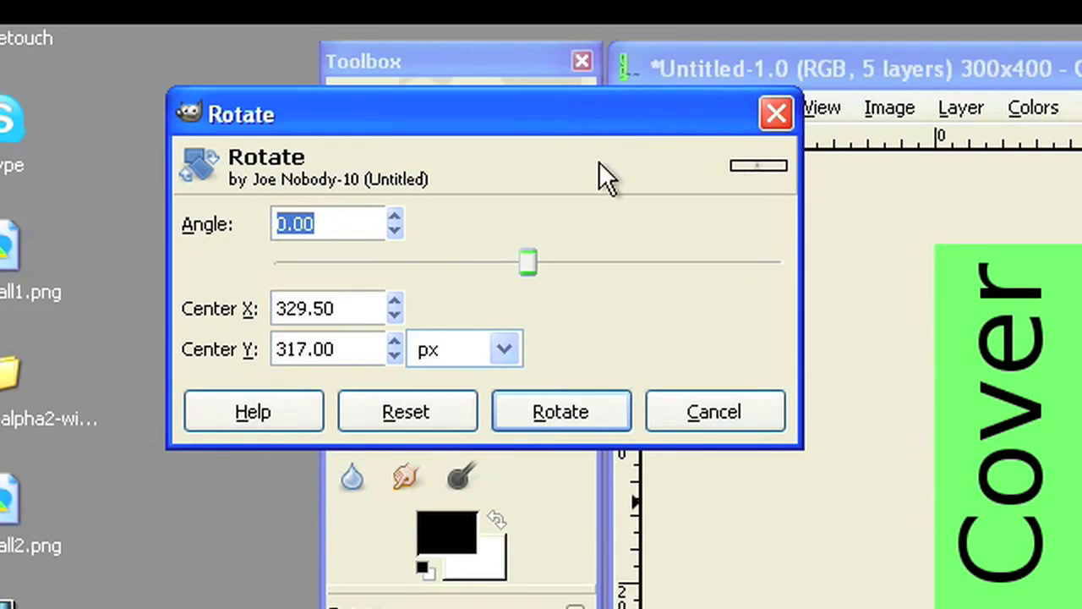
type("-90")
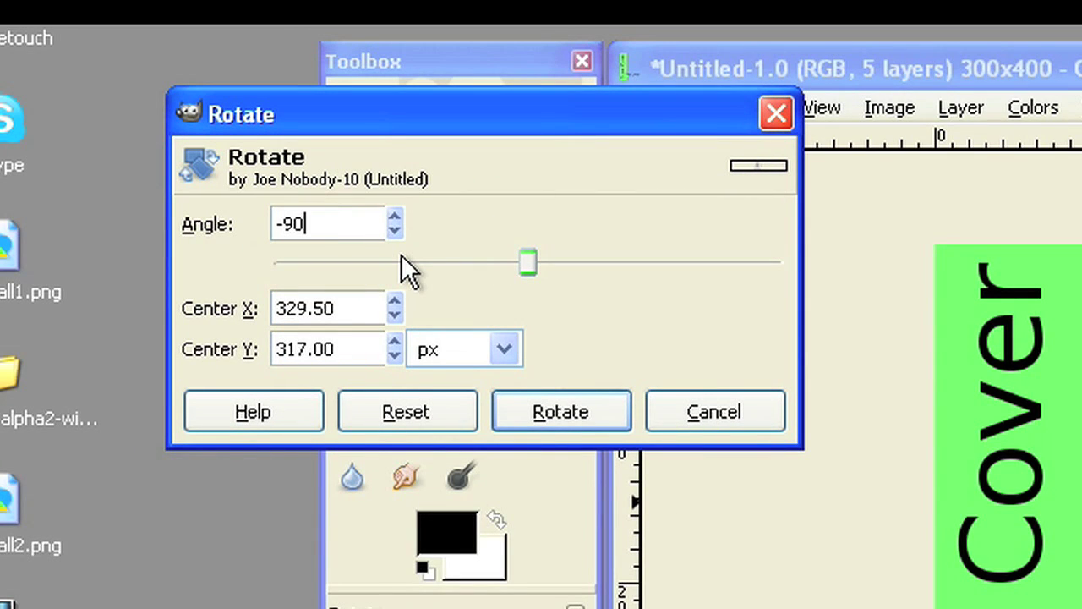
key("Return")
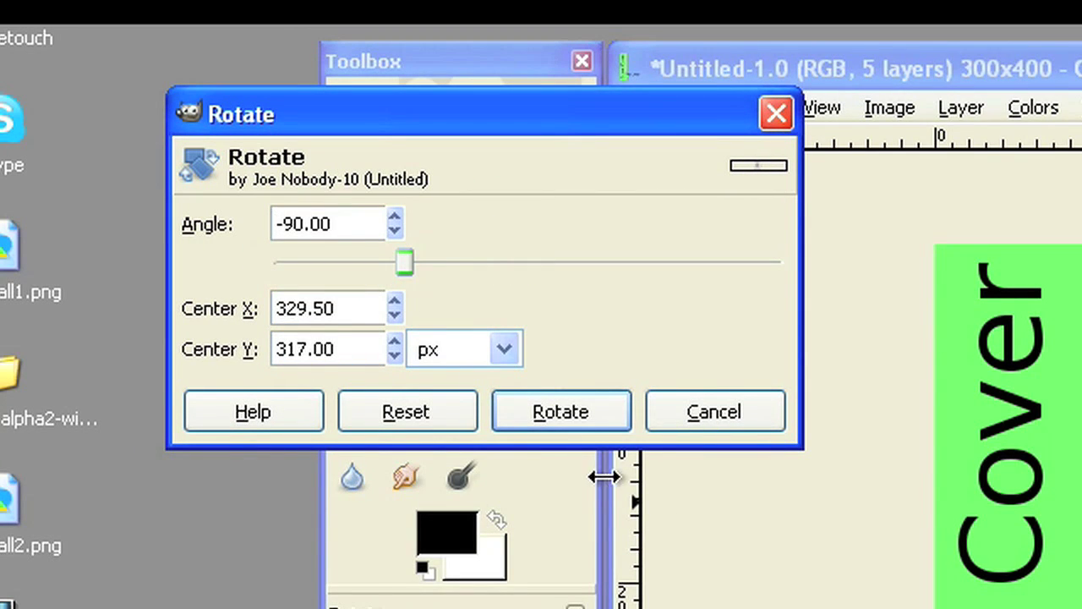
left_click(581, 423)
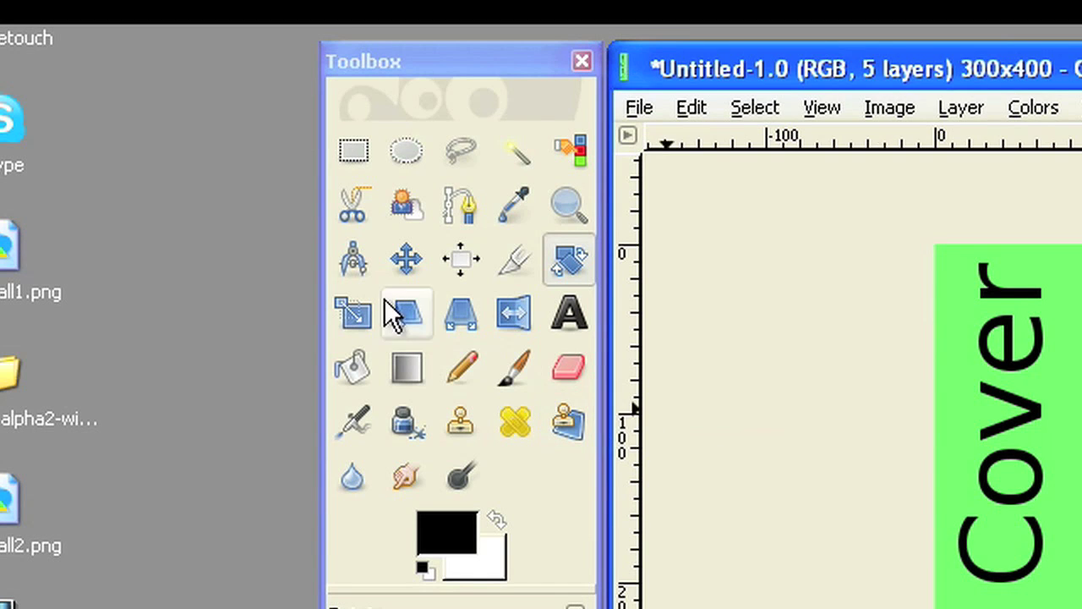
Move the vertical byline onto the green spine.
left_click(409, 262)
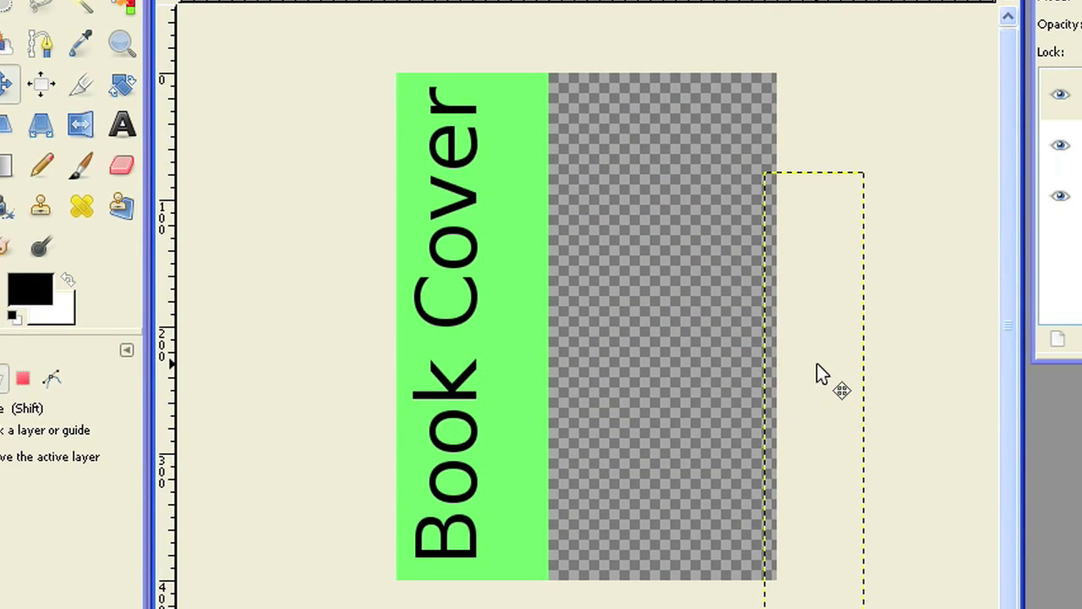
key("Left")
key("Left")
key("Left")
key("Left")
key("Left")
key("Left")
key("Left")
key("Left")
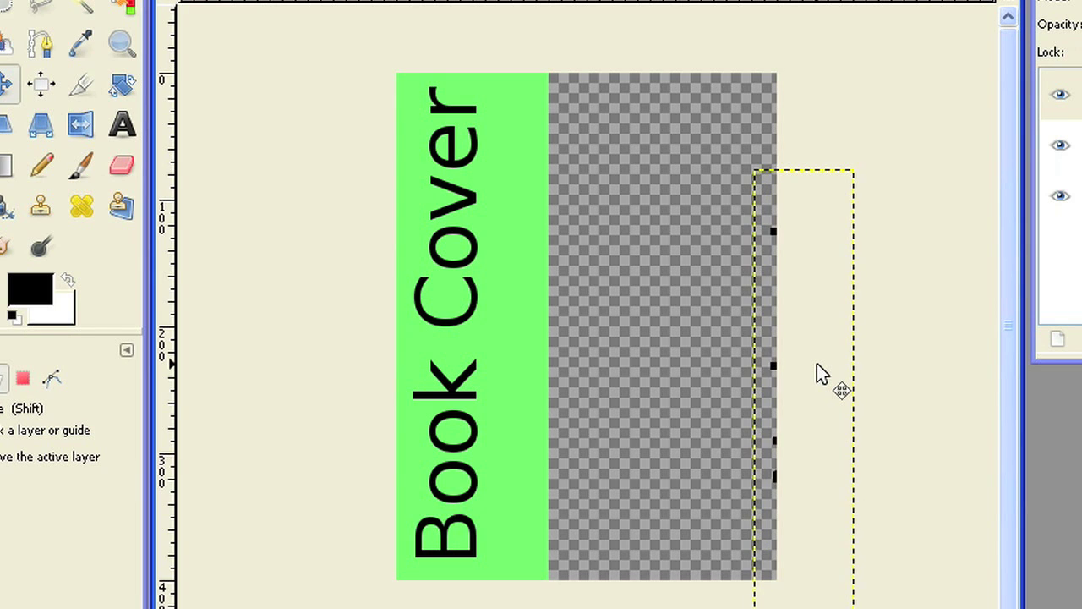
key("Left")
key("Left")
key("Left")
key("Left")
key("Left")
key("Left")
key("Left")
key("Left")
key("Left")
key("Left")
key("Left")
key("Left")
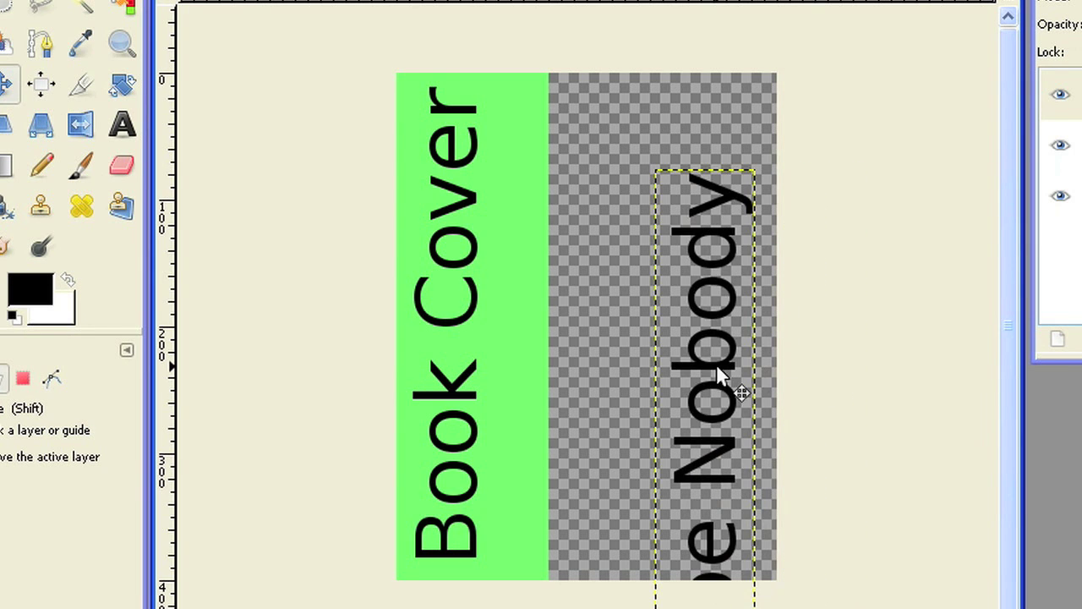
left_click_drag(717, 377, 558, 245)
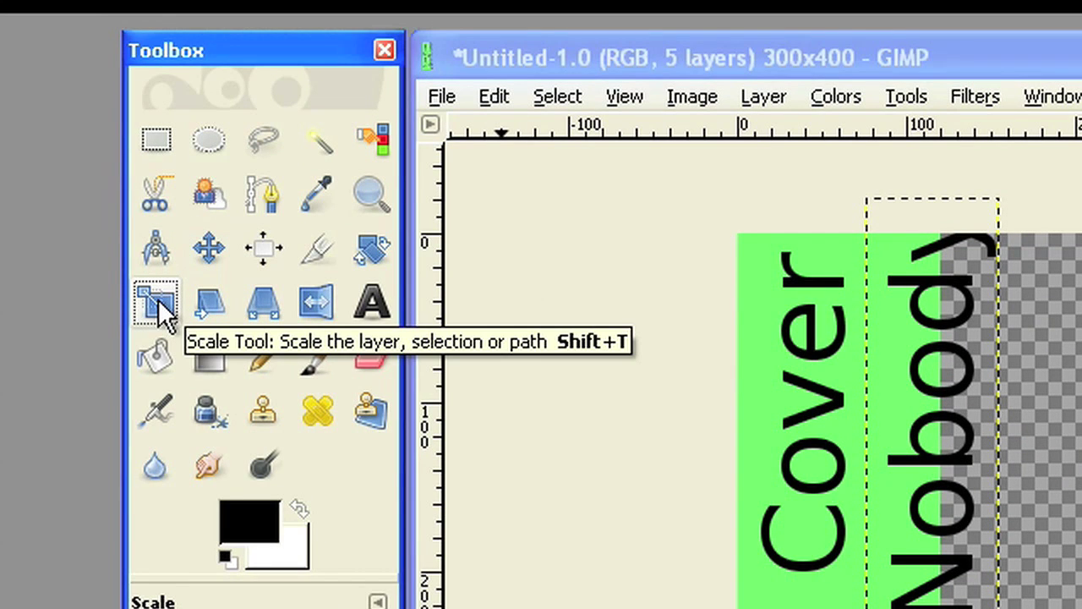
Resize the byline to fit the spine and place it beside the Book Cover title.
left_click(162, 302)
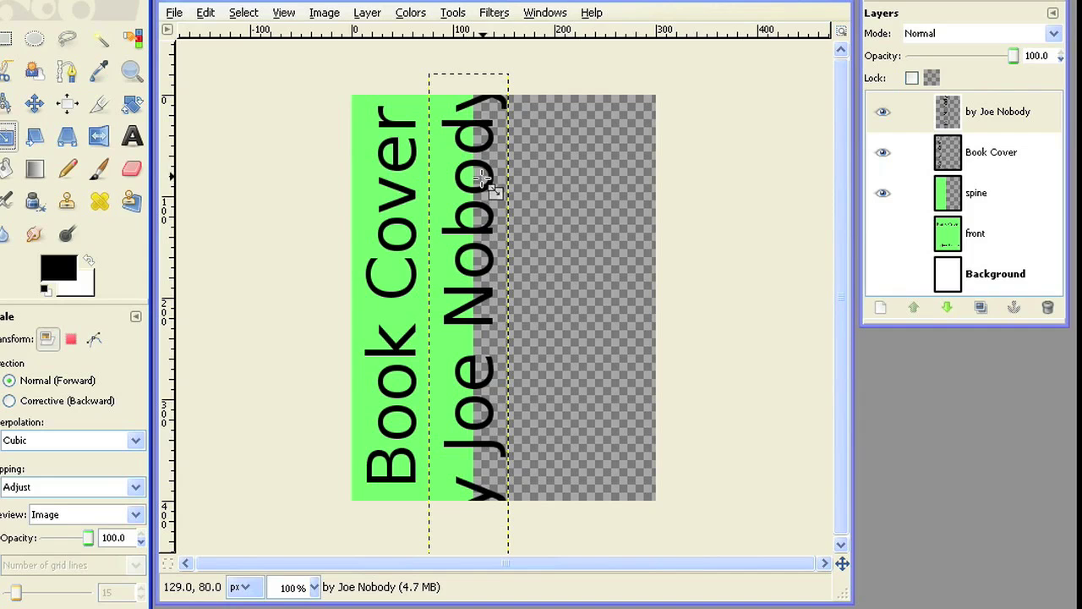
left_click(485, 180)
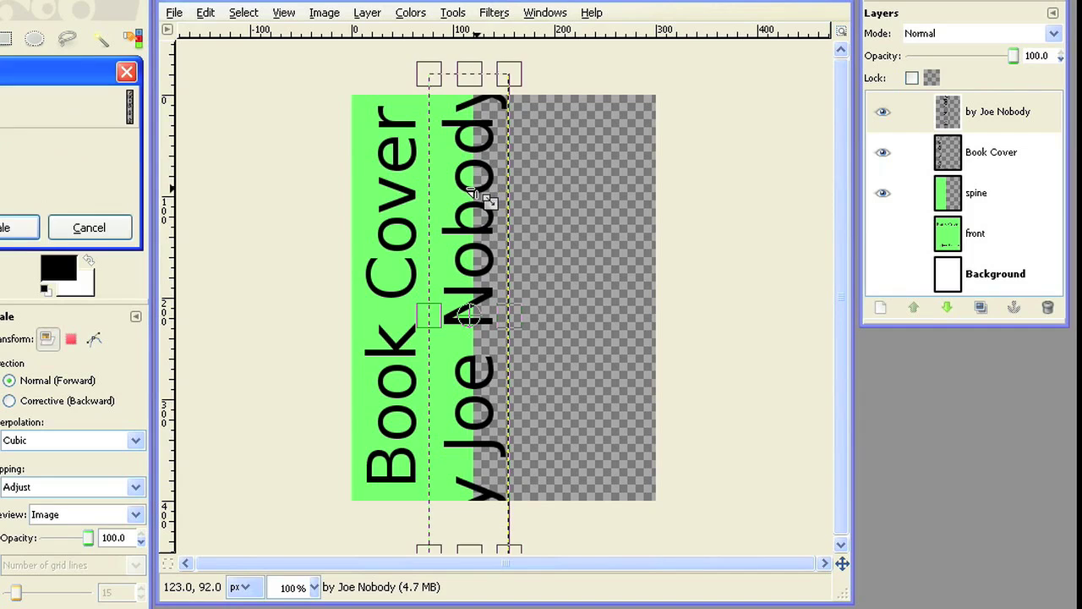
left_click_drag(429, 76, 422, 123)
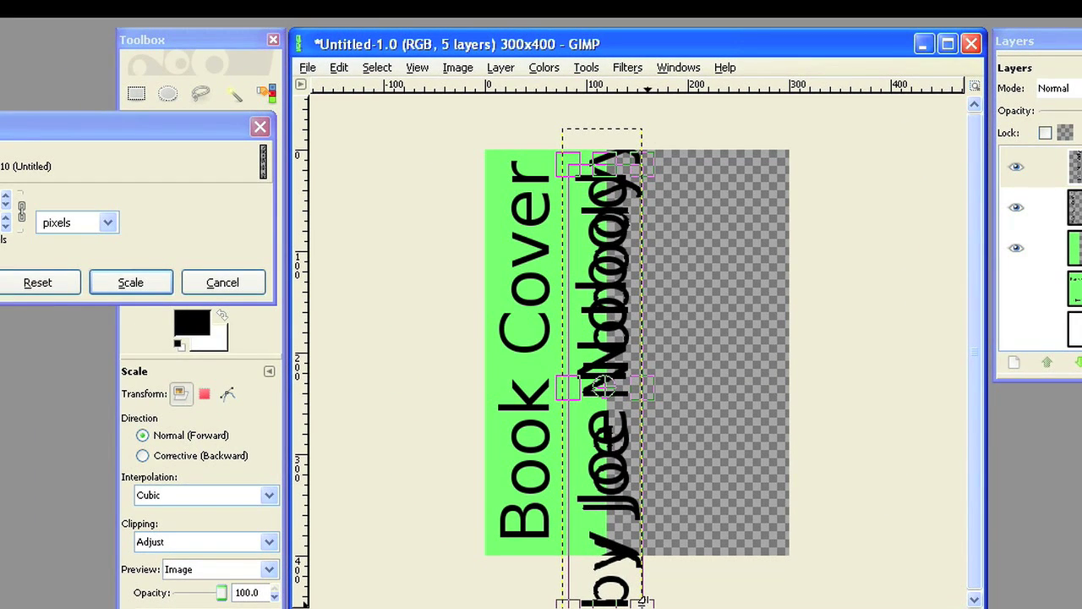
left_click_drag(642, 602, 615, 548)
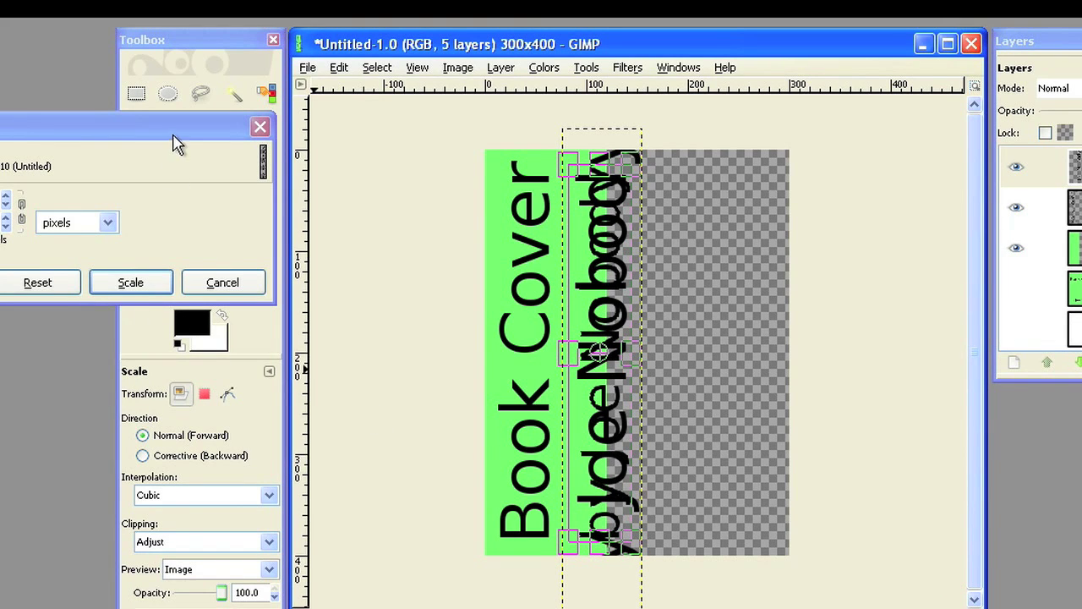
left_click_drag(172, 136, 480, 162)
left_click(437, 297)
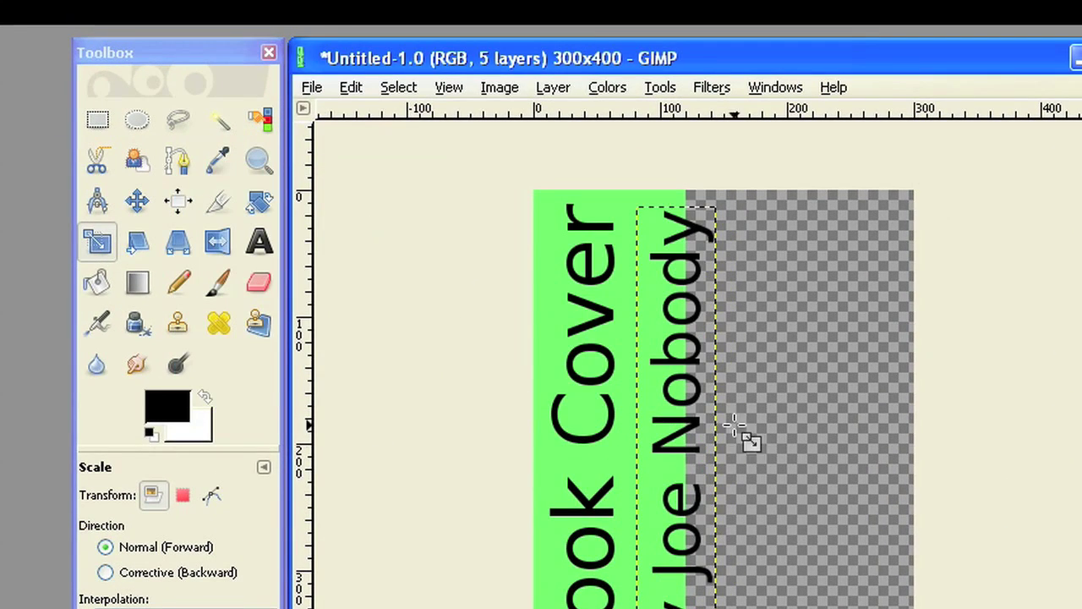
left_click(138, 206)
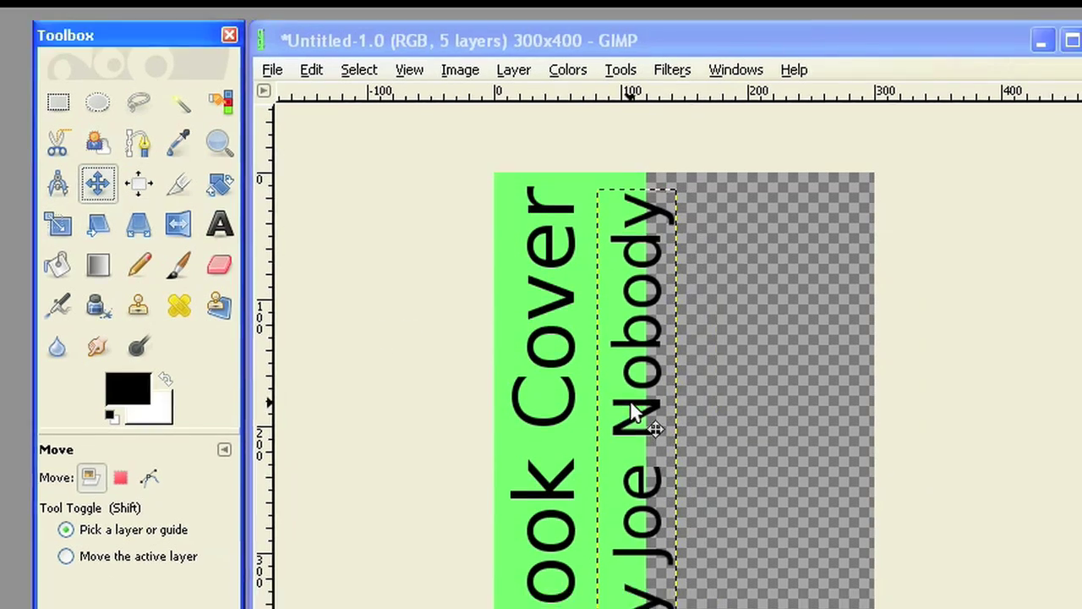
left_click_drag(678, 431, 656, 419)
left_click_drag(379, 297, 364, 296)
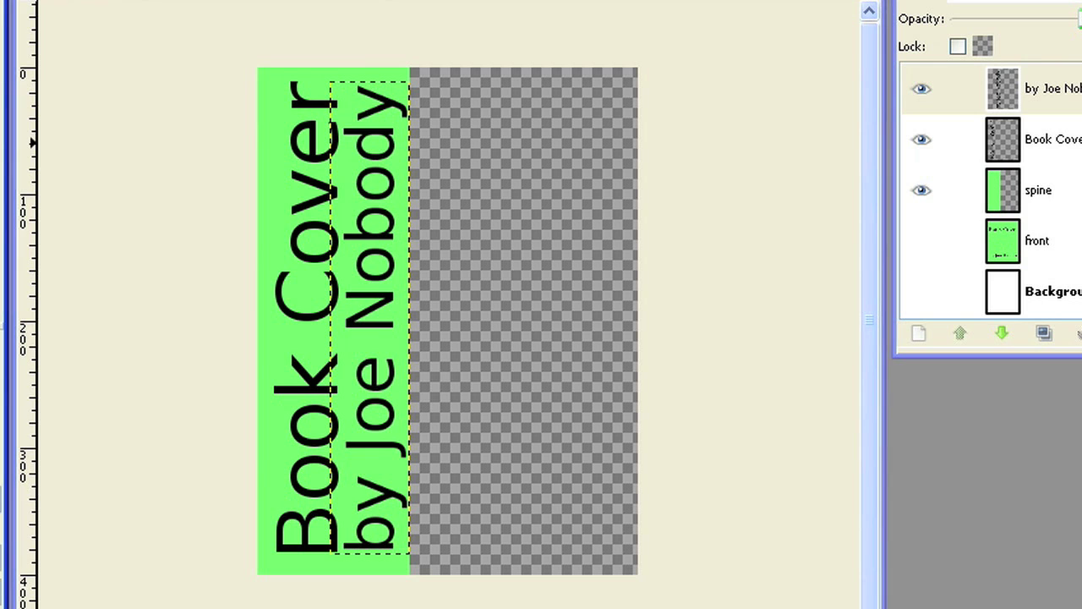
Scale the byline layer to 70% width and 70% height.
left_click(415, 229)
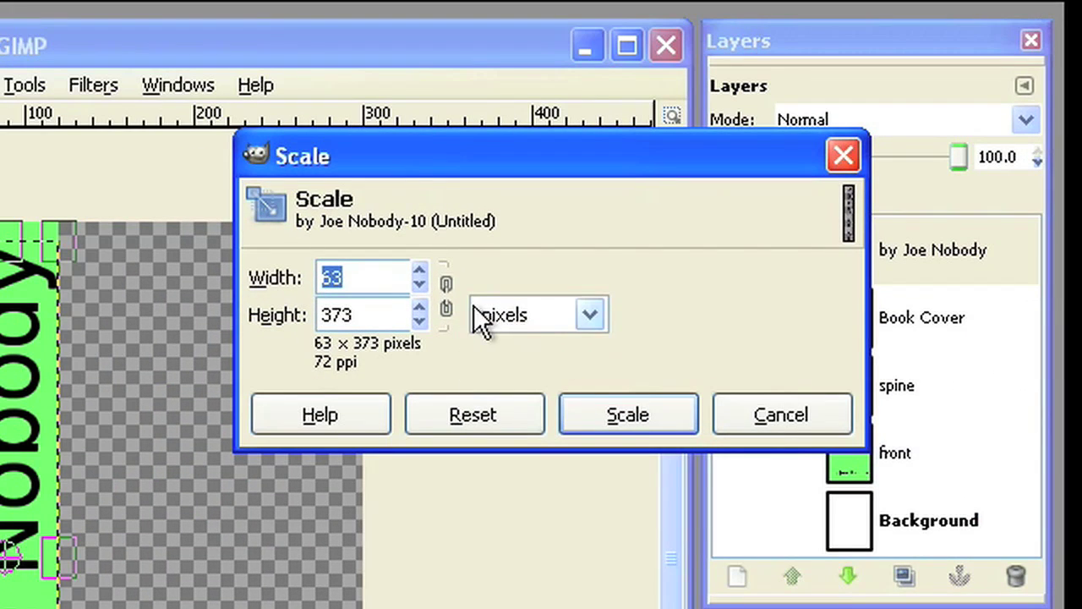
left_click(476, 310)
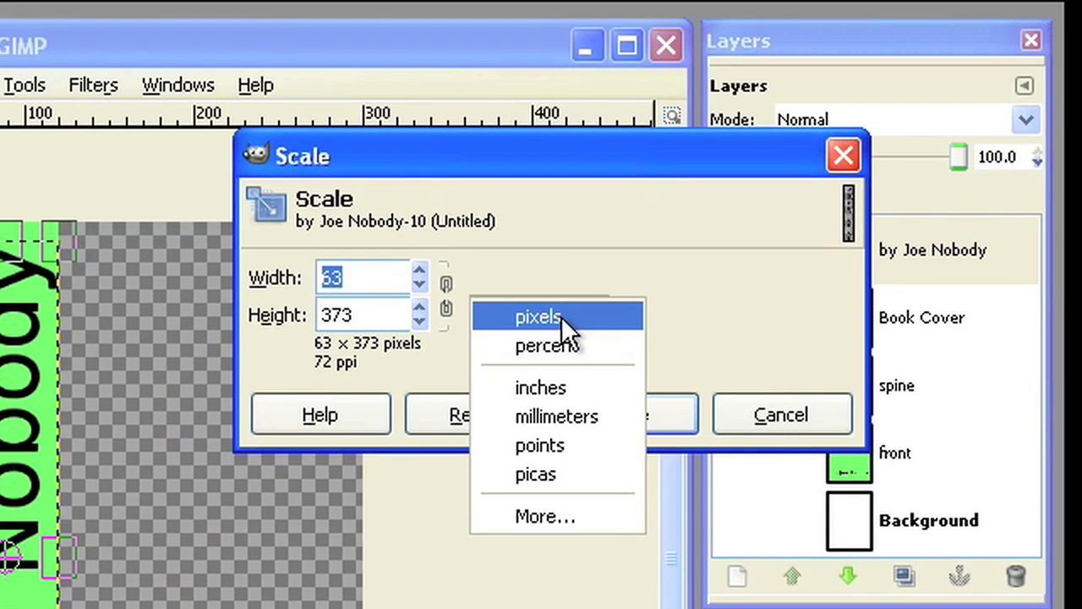
left_click(558, 345)
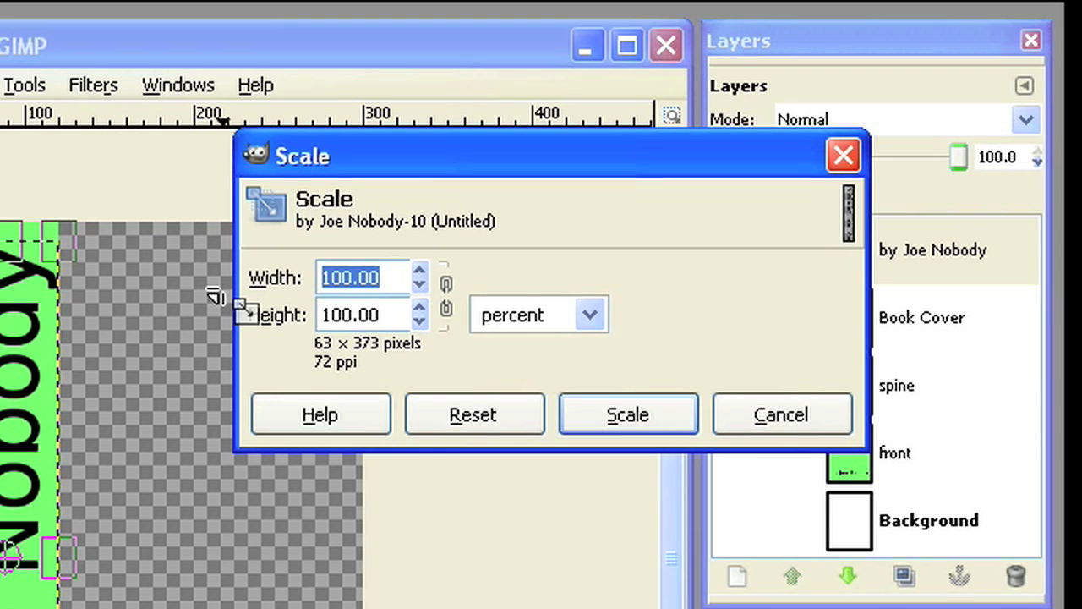
type("70")
key("Tab")
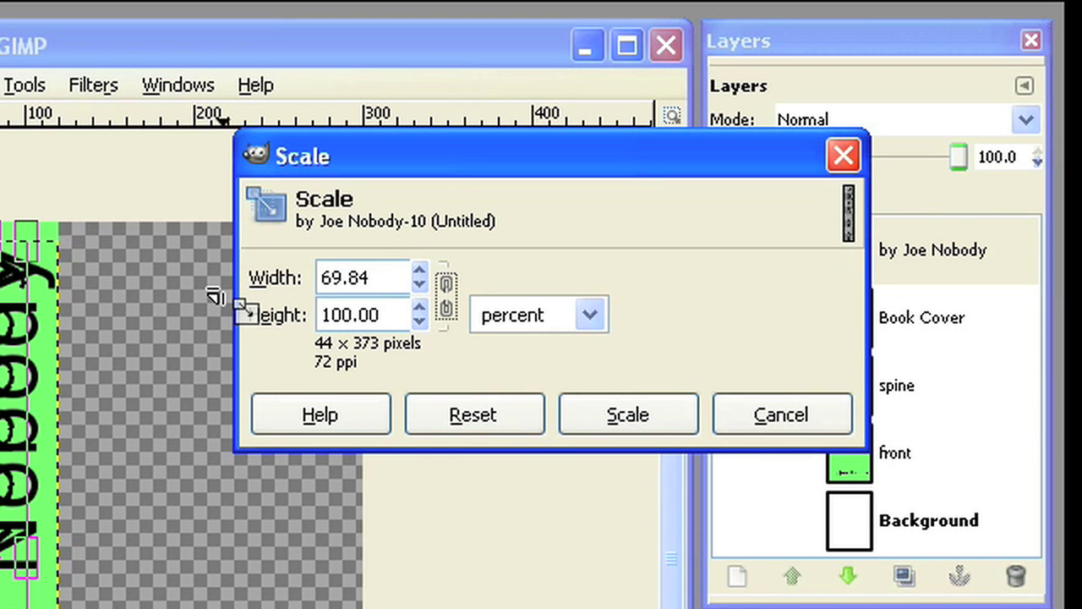
key("Tab")
type("70")
key("Tab")
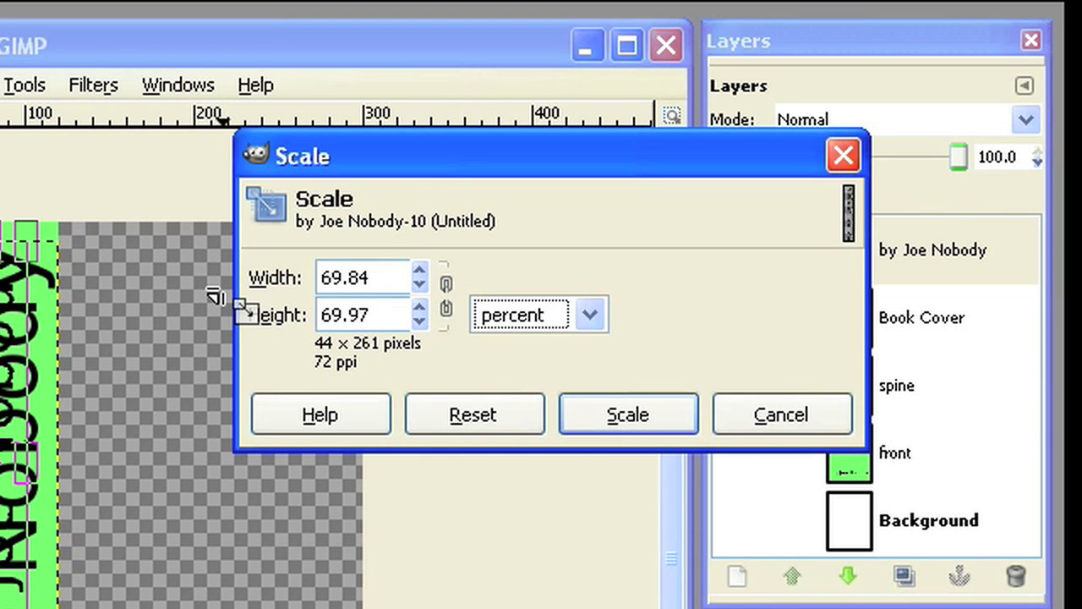
left_click(630, 416)
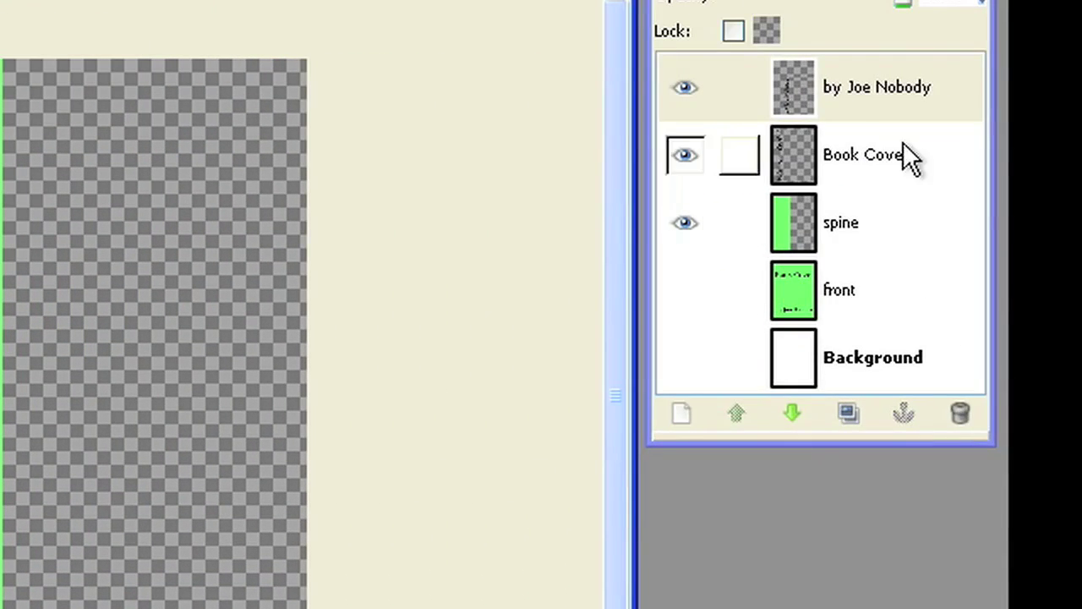
Merge the byline and Book Cover text layers down into the green spine layer, then hide the spine.
right_click(848, 98)
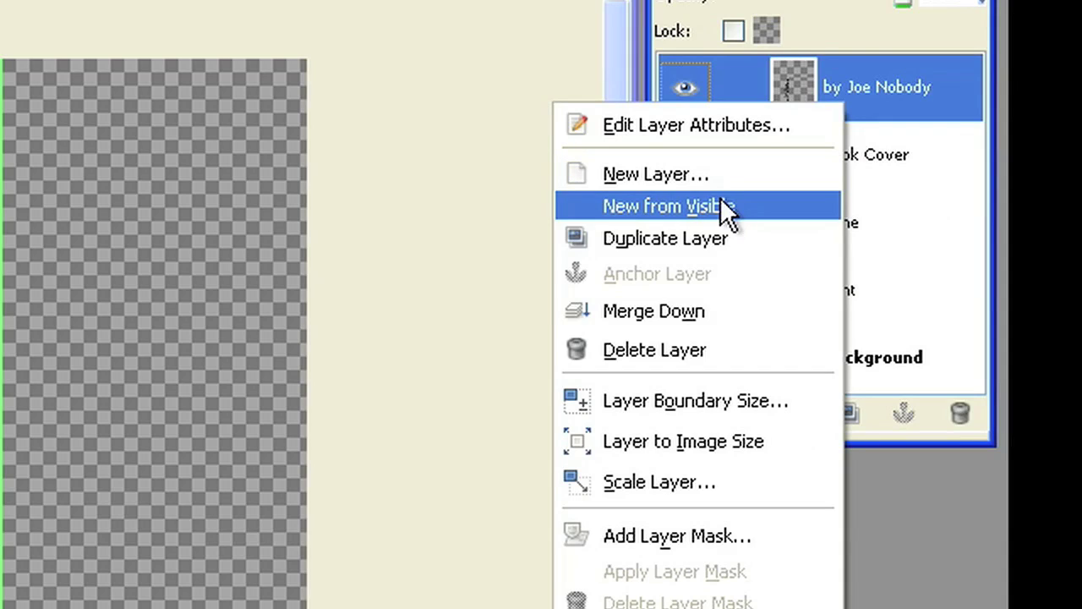
left_click(663, 304)
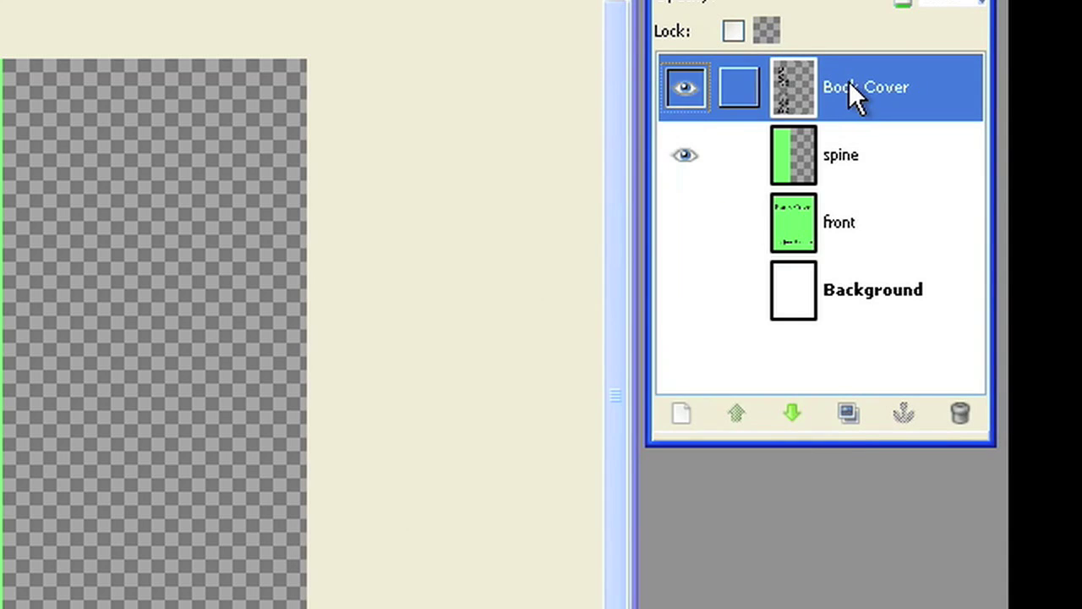
right_click(849, 82)
left_click(664, 294)
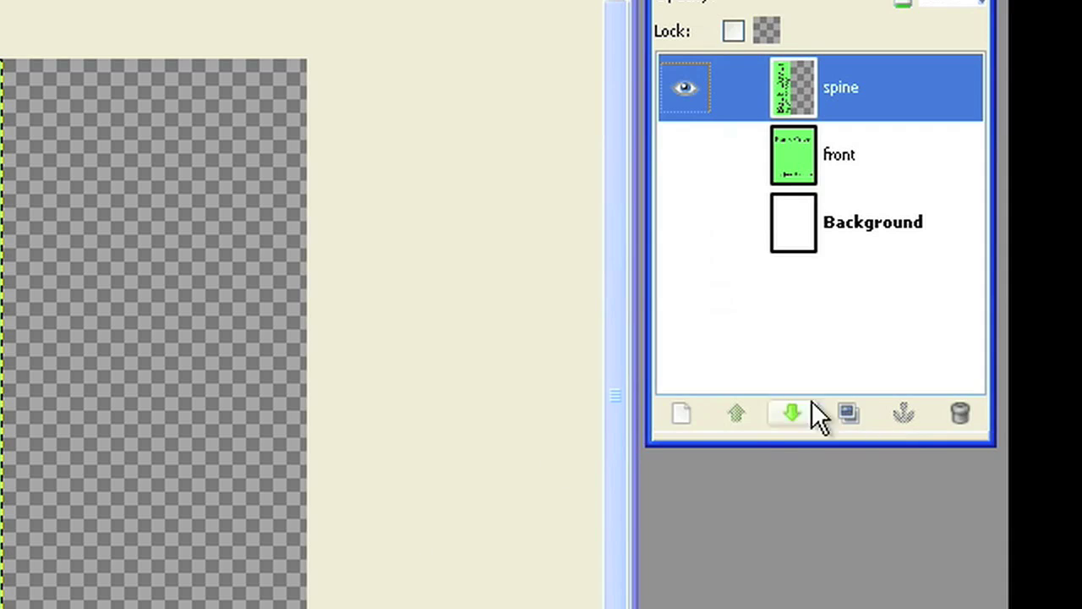
left_click(681, 88)
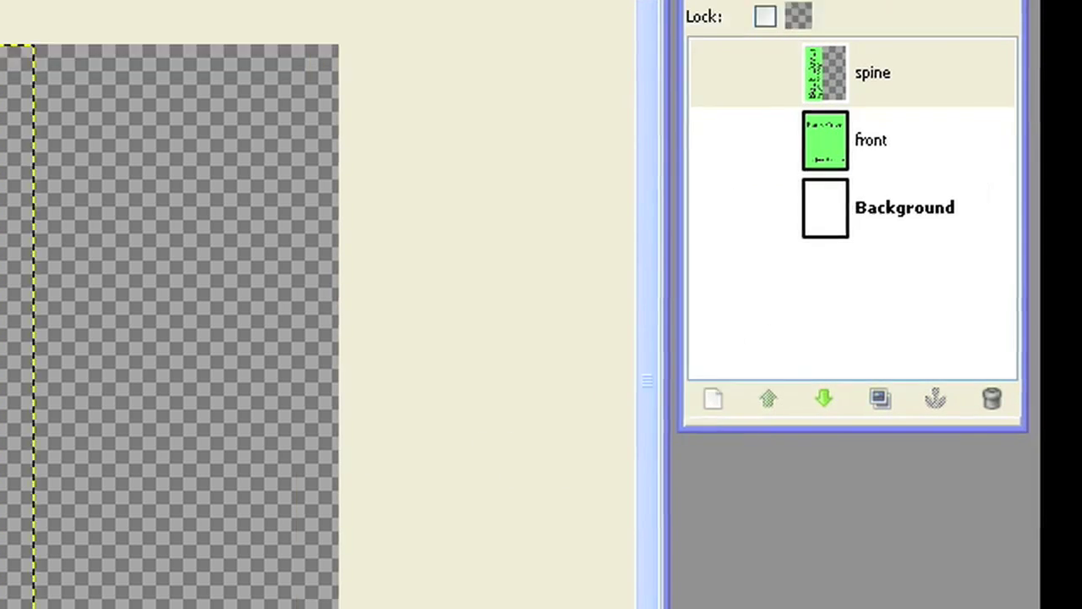
left_click(681, 412)
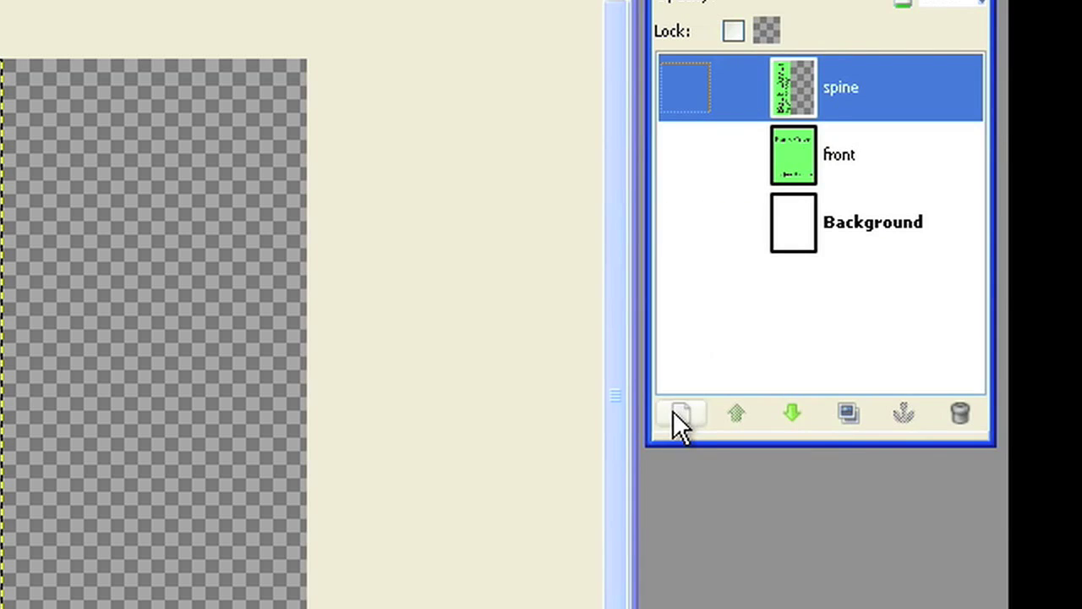
Add a new 300×100 px white layer named 'paper'.
left_click(679, 414)
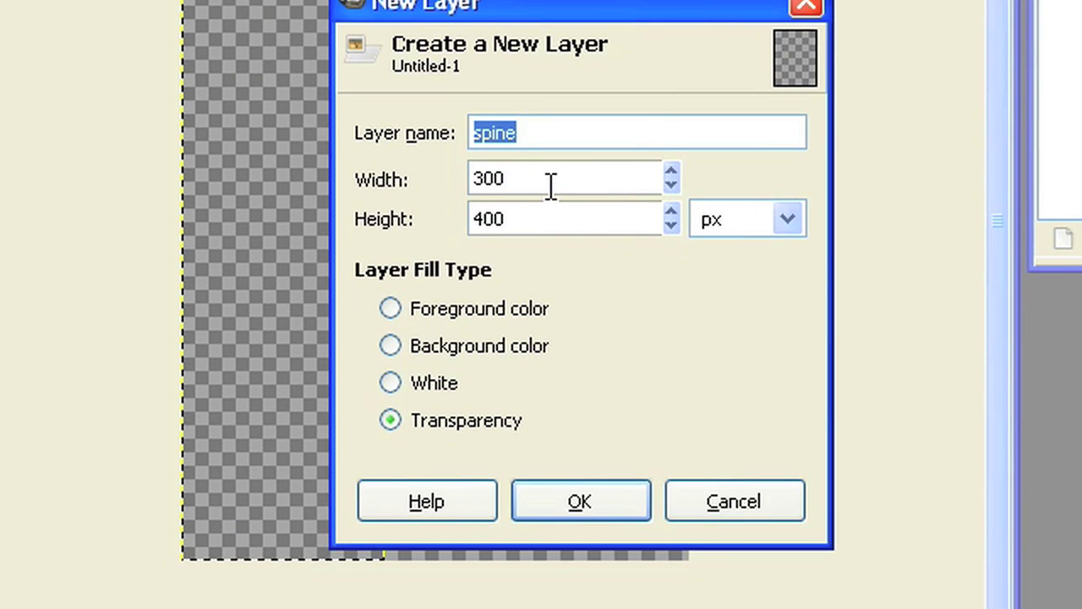
left_click(551, 186)
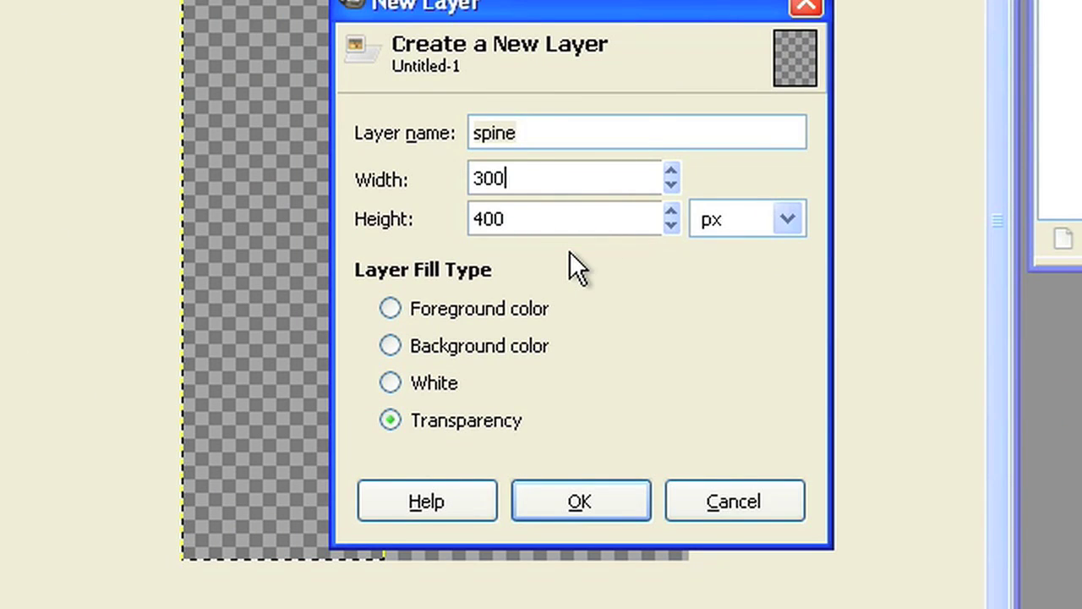
key("Tab")
type("100")
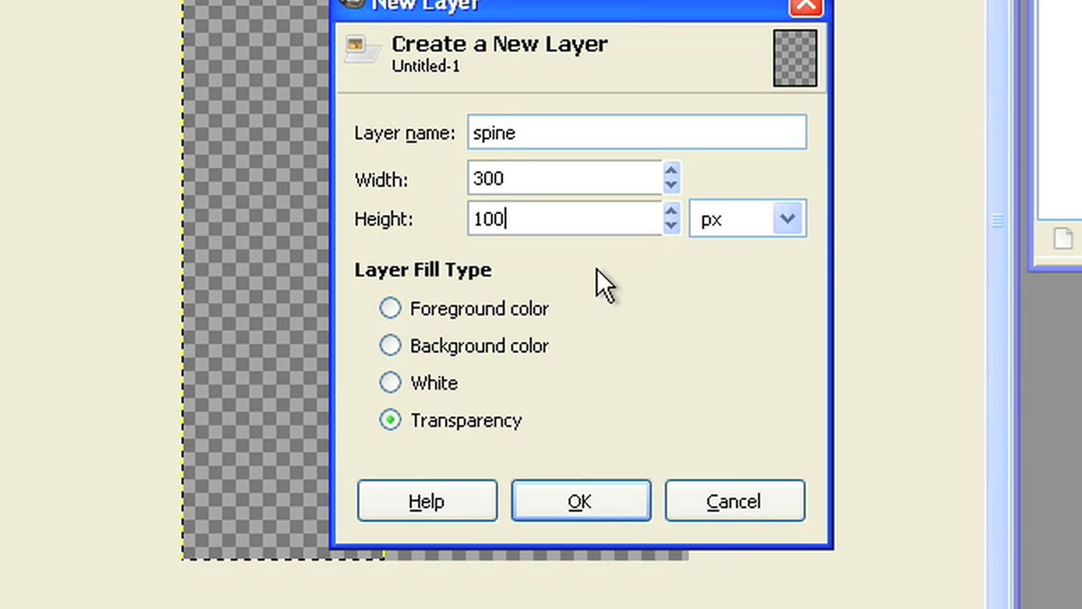
left_click_drag(621, 149, 451, 140)
type("paper")
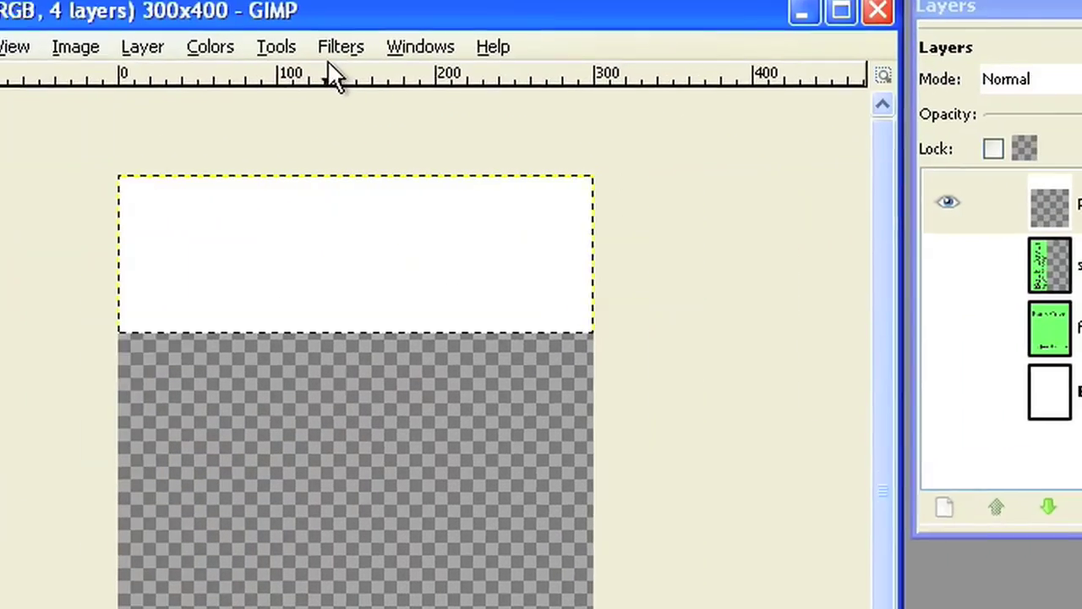
Apply RGB Noise to the paper strip with Independent RGB off and amount about 0.51.
left_click(339, 47)
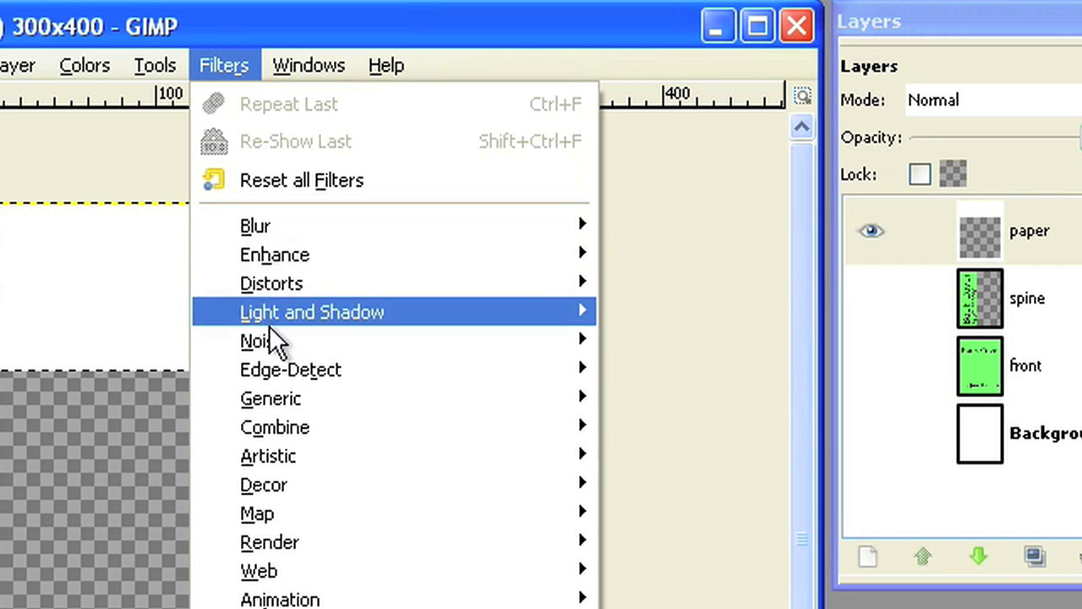
mouse_move(279, 343)
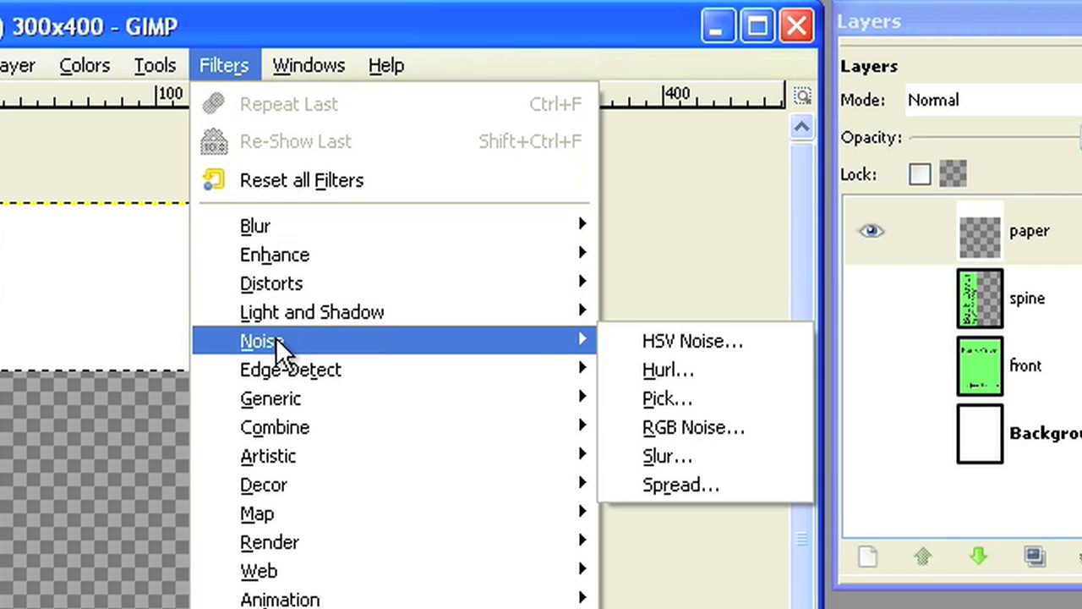
left_click(658, 427)
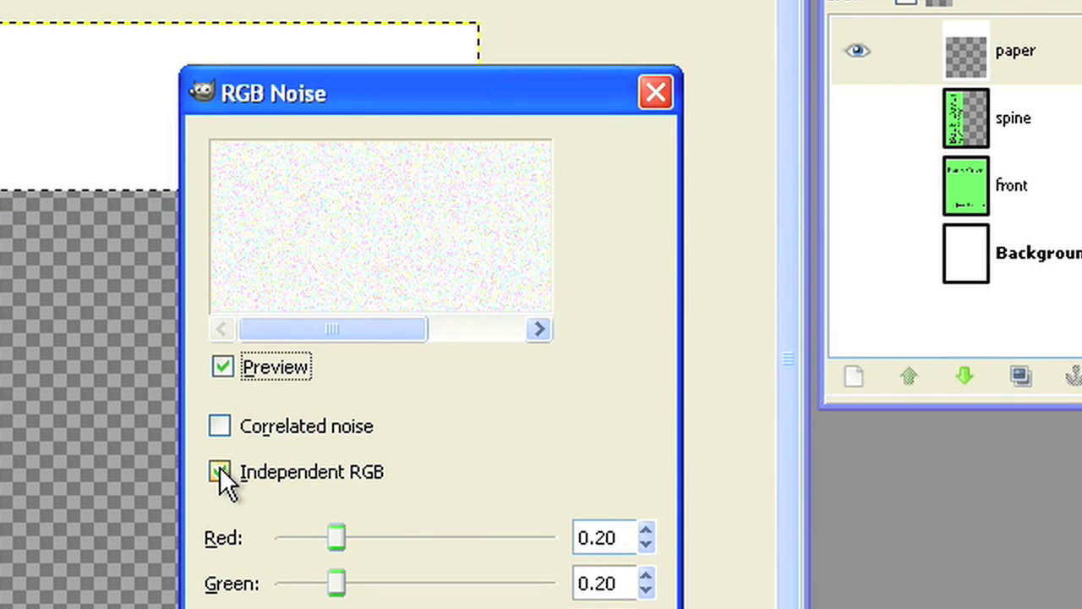
left_click(220, 471)
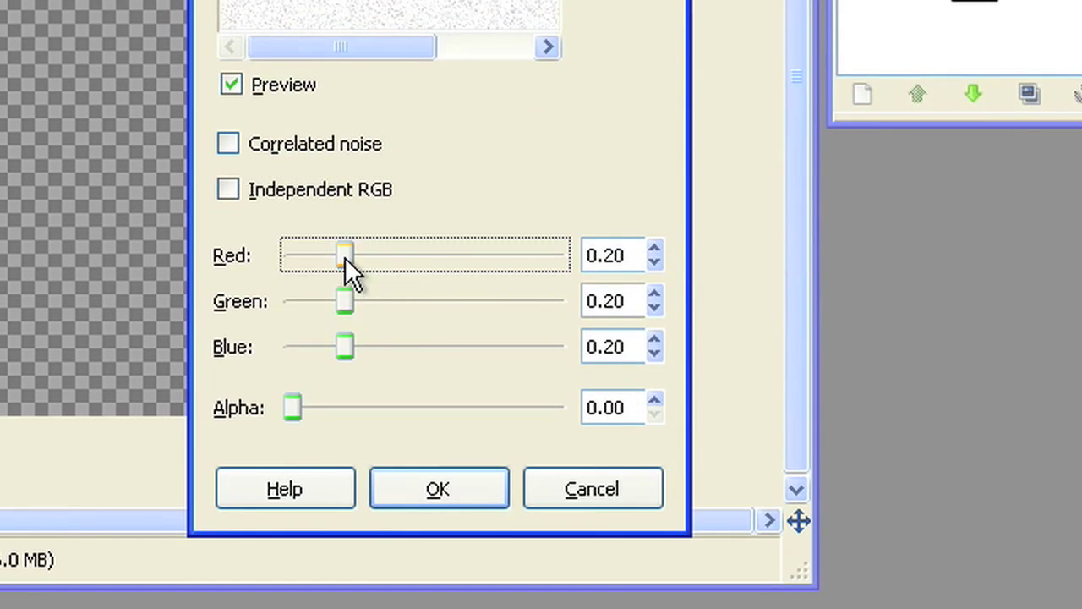
left_click_drag(338, 540, 438, 537)
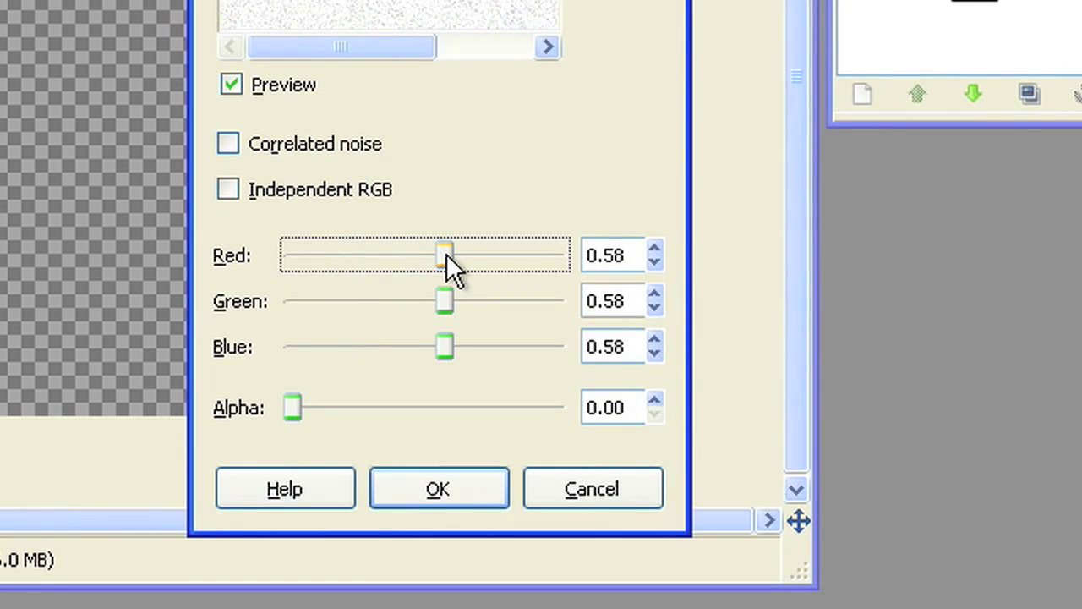
left_click_drag(447, 254, 430, 252)
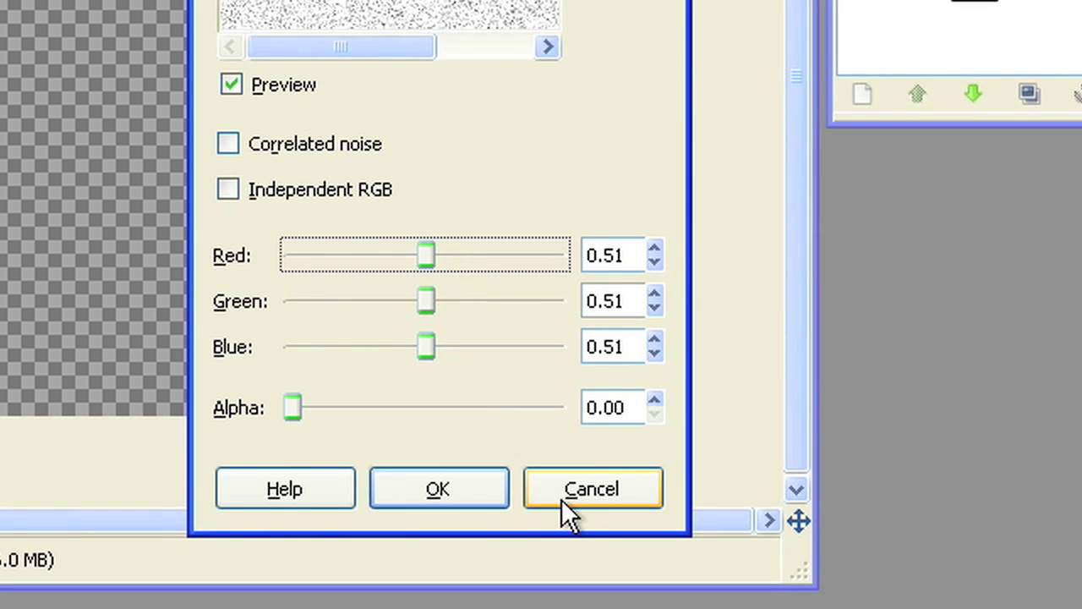
left_click(493, 493)
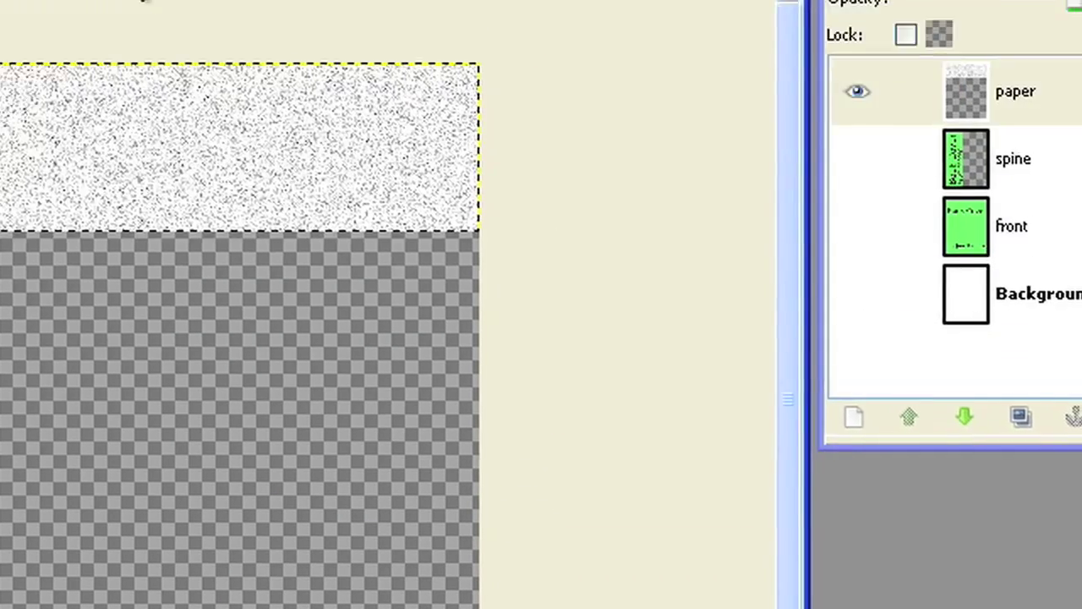
Apply a linear Motion Blur with angle 0 and length 20 to the paper strip.
left_click(216, 86)
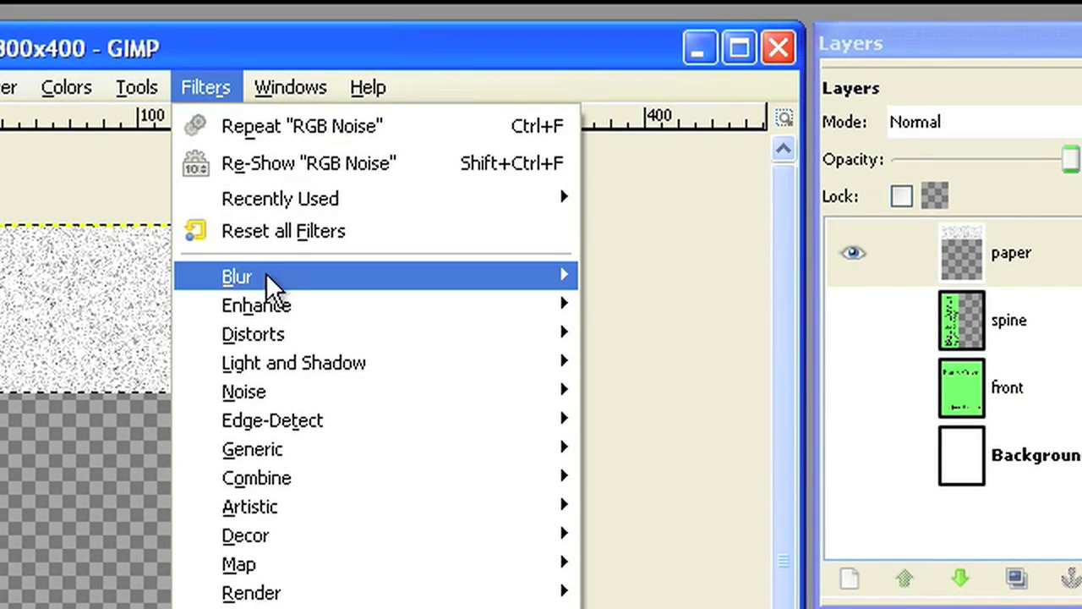
mouse_move(265, 277)
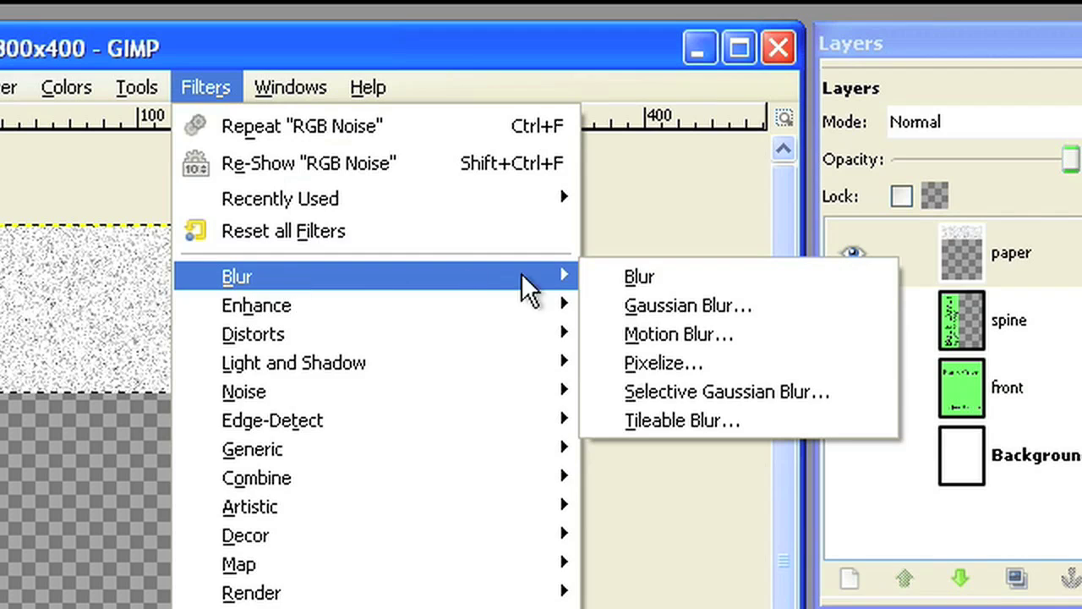
left_click(655, 333)
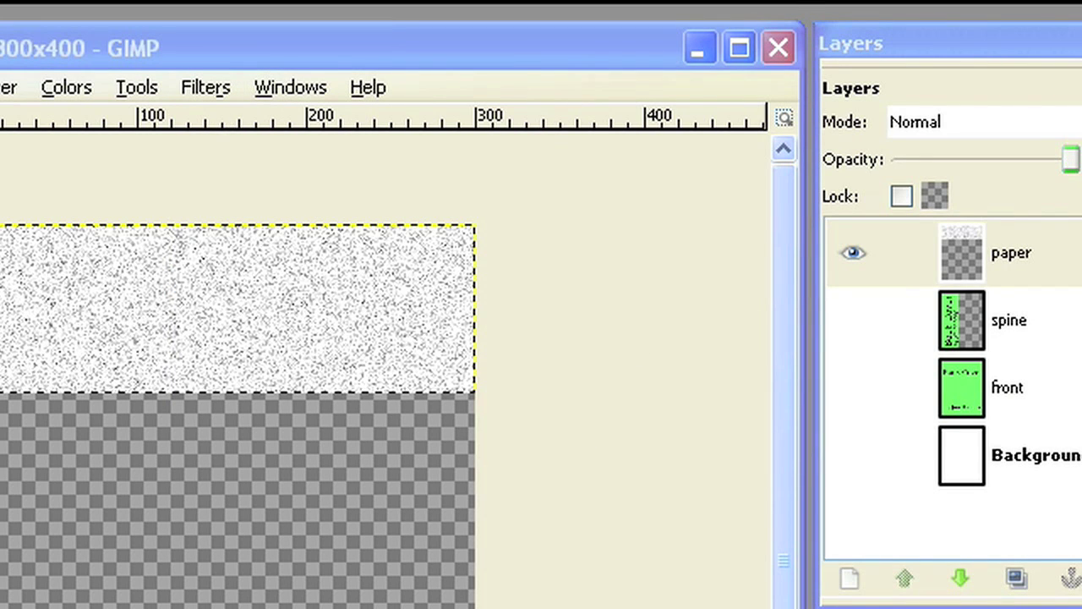
left_click_drag(339, 387, 543, 374)
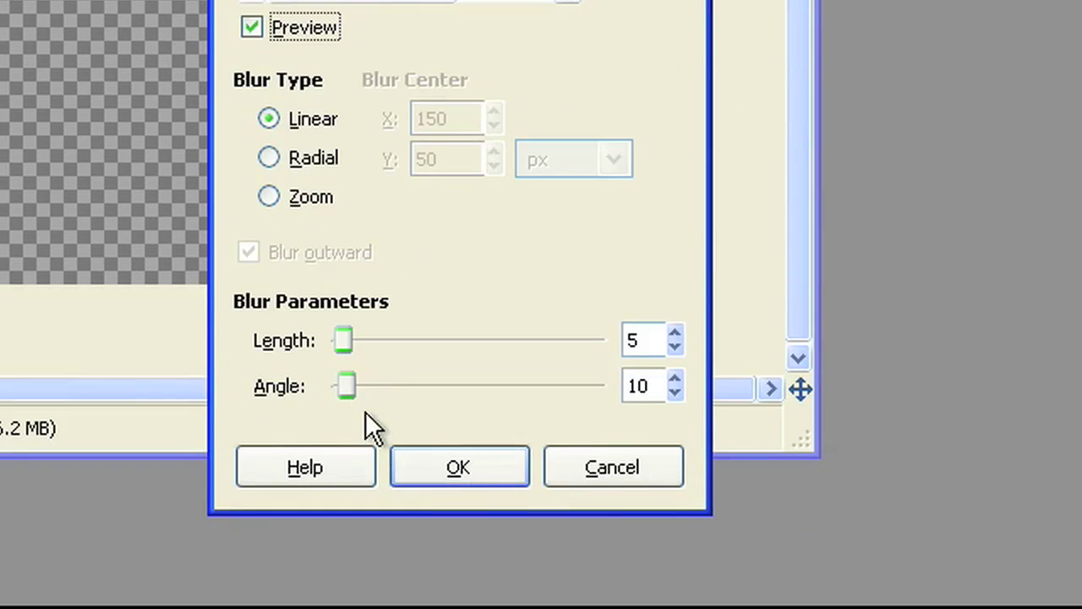
left_click_drag(343, 385, 319, 387)
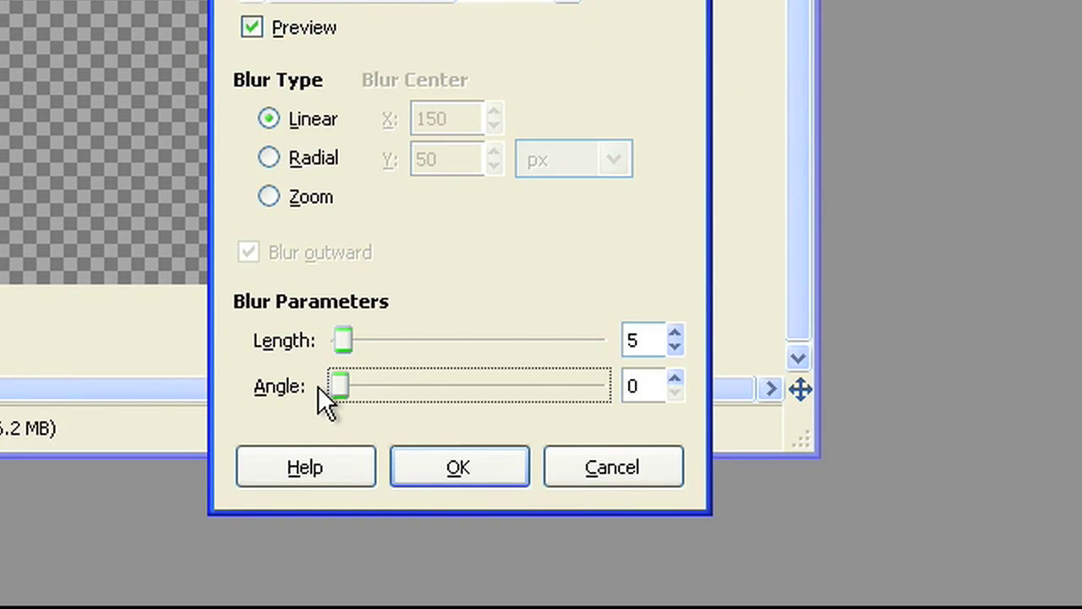
left_click(656, 347)
type("20")
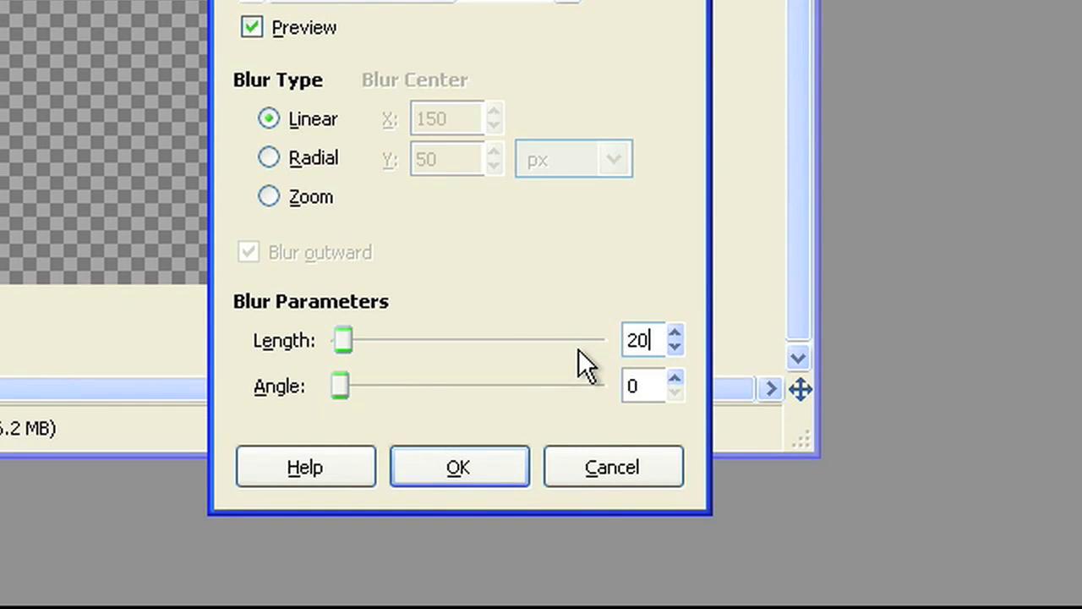
left_click(636, 378)
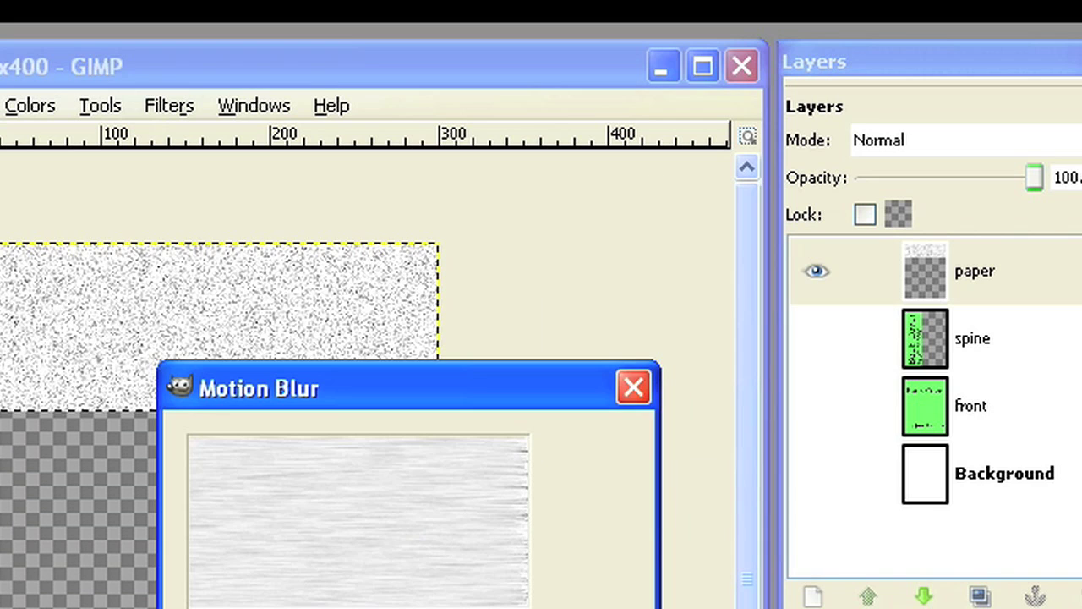
left_click(457, 467)
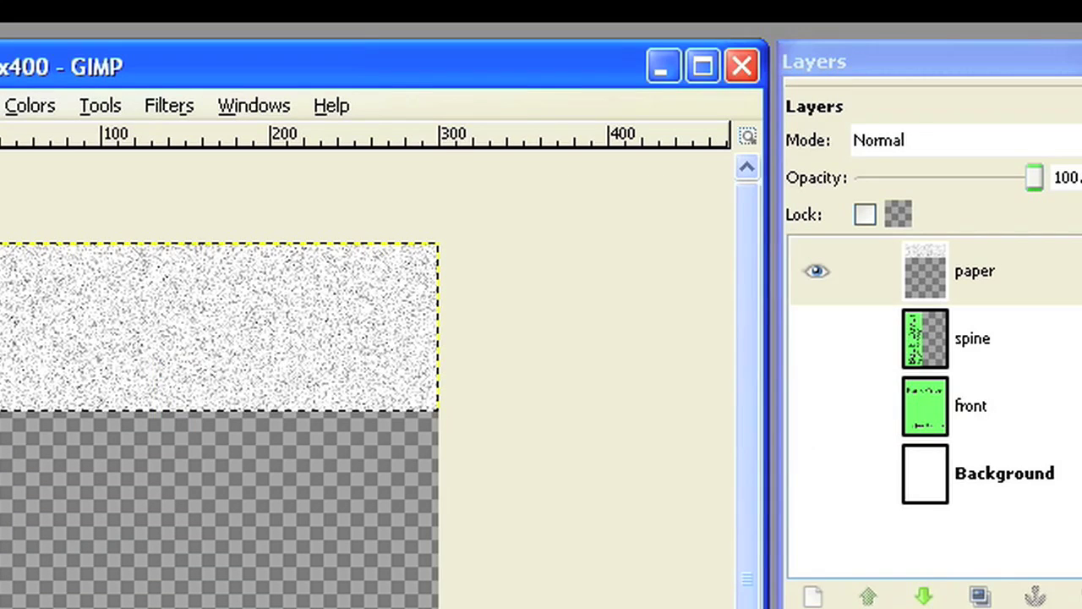
Open the Bump Map filter using the paper layer as its own bump map.
left_click(164, 109)
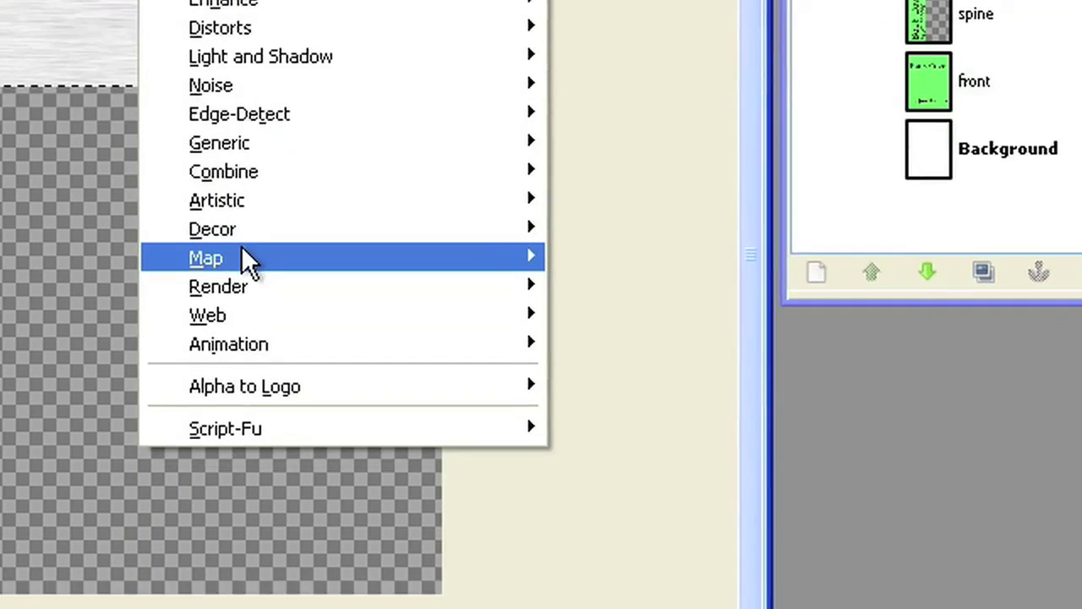
mouse_move(249, 261)
left_click(605, 256)
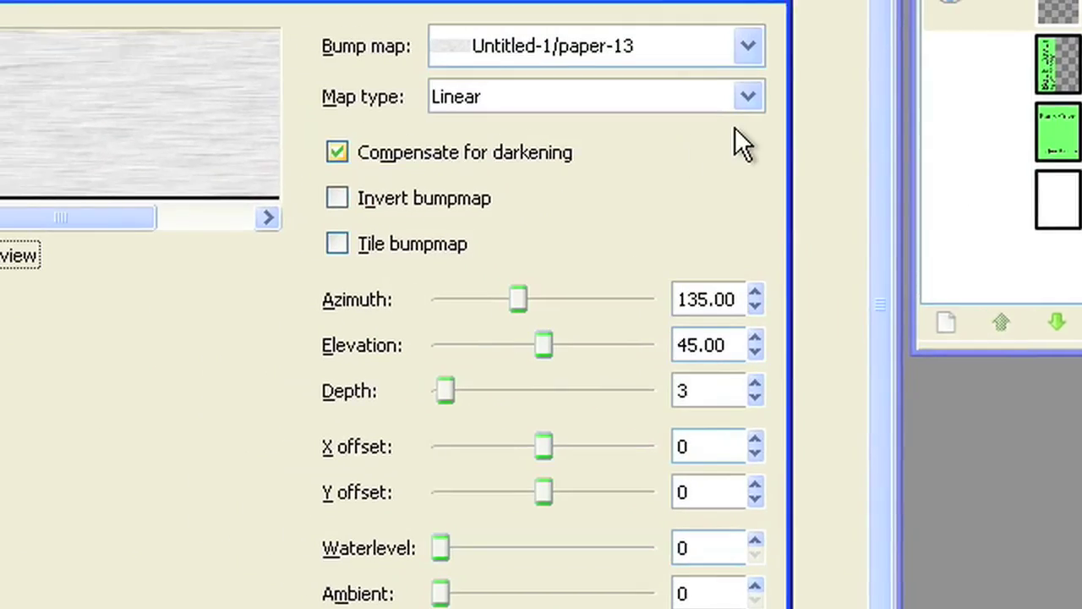
left_click(926, 146)
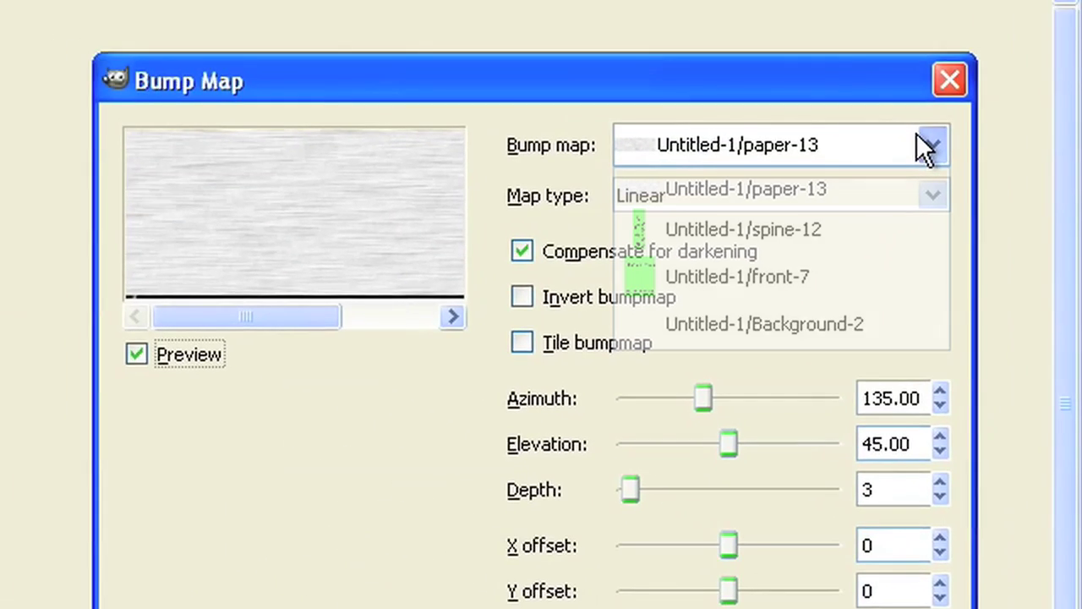
left_click(797, 190)
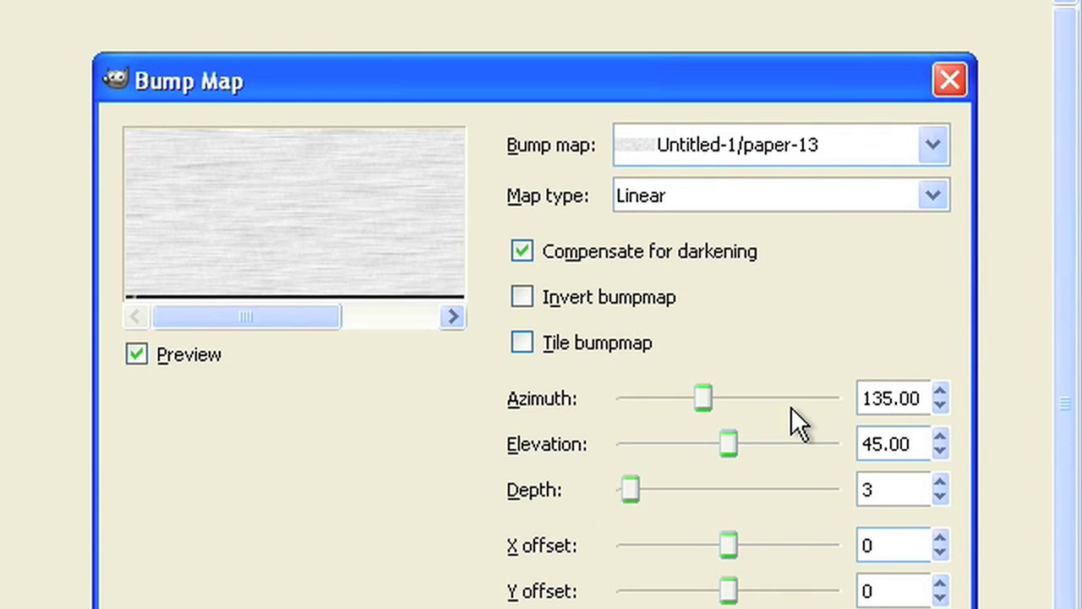
Set the bump map light azimuth to 190 and apply the filter.
left_click(941, 392)
left_click(941, 391)
left_click(941, 392)
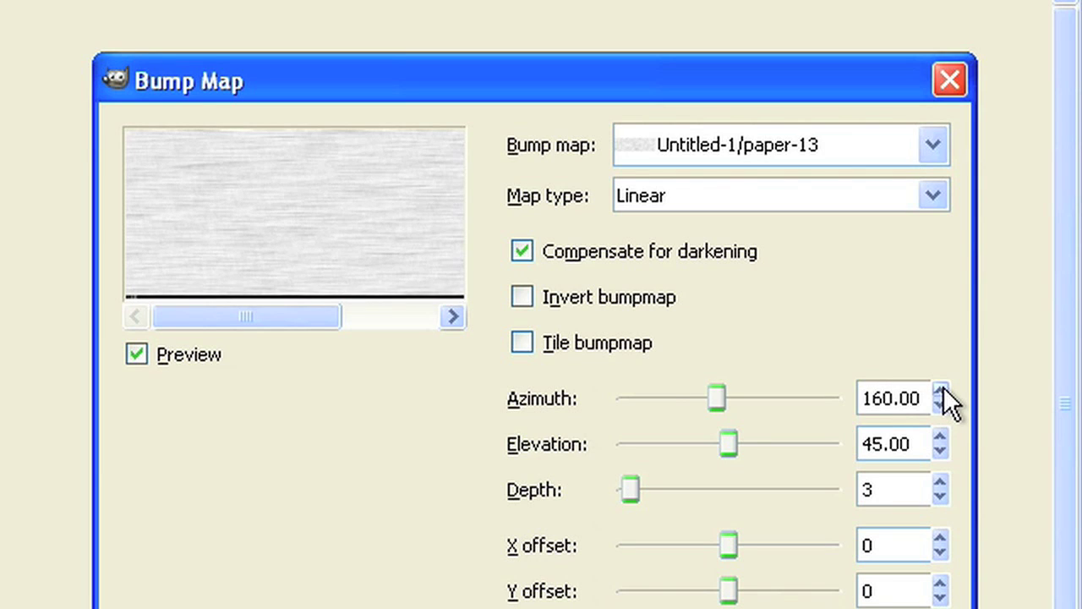
left_click(941, 393)
left_click(941, 392)
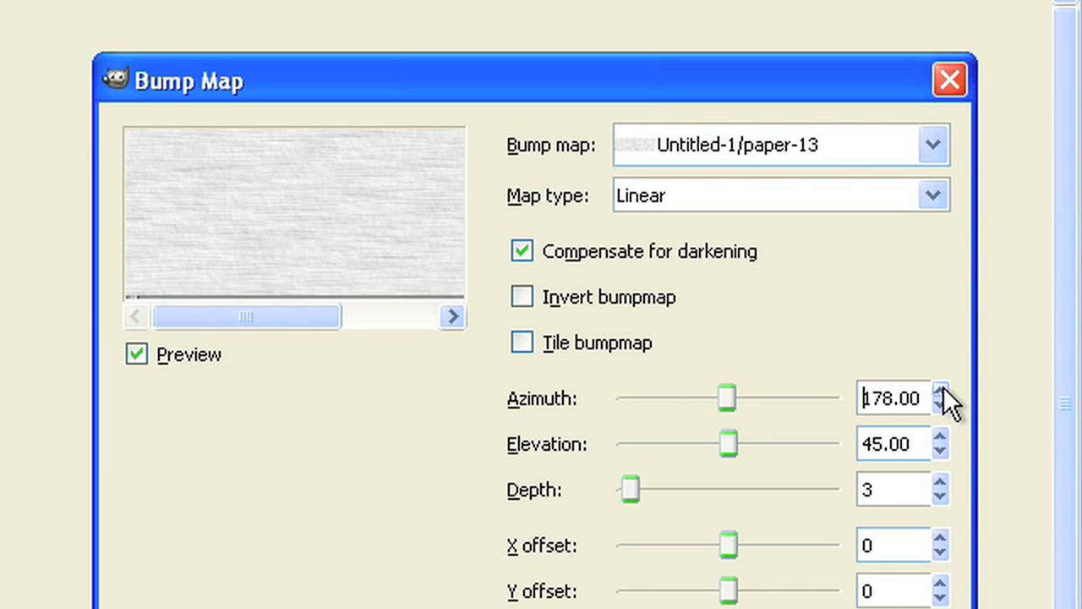
left_click(941, 393)
left_click(941, 392)
left_click(941, 393)
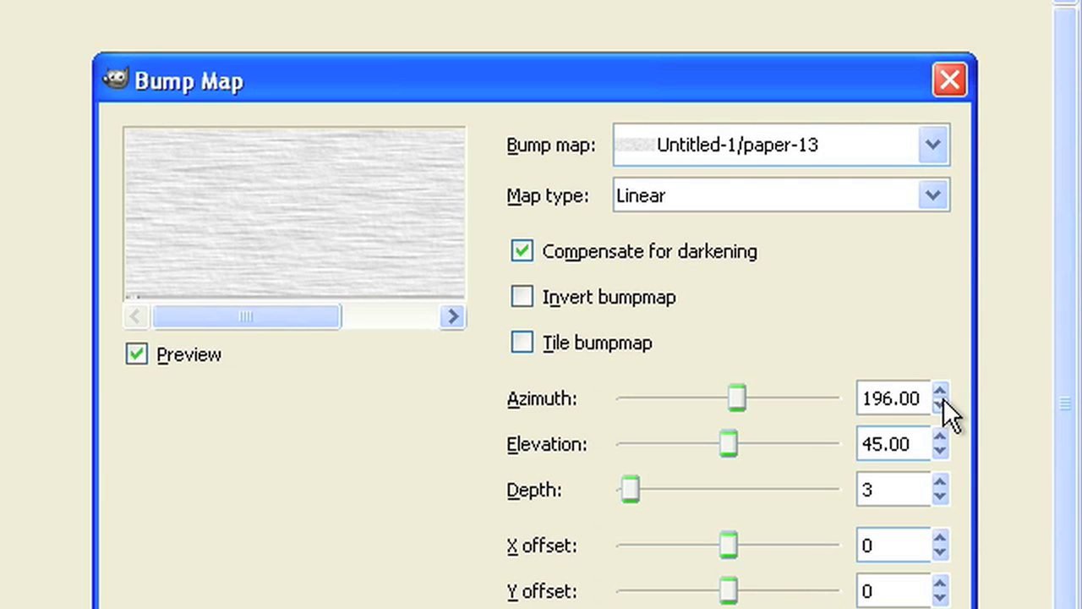
left_click(941, 405)
left_click(941, 405)
left_click(941, 405)
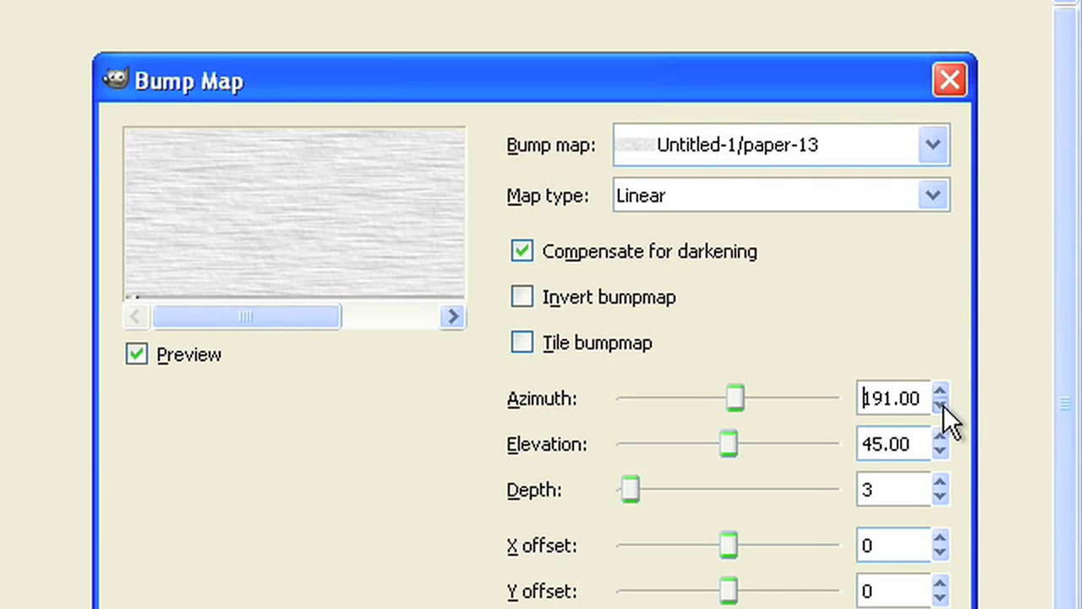
left_click(941, 405)
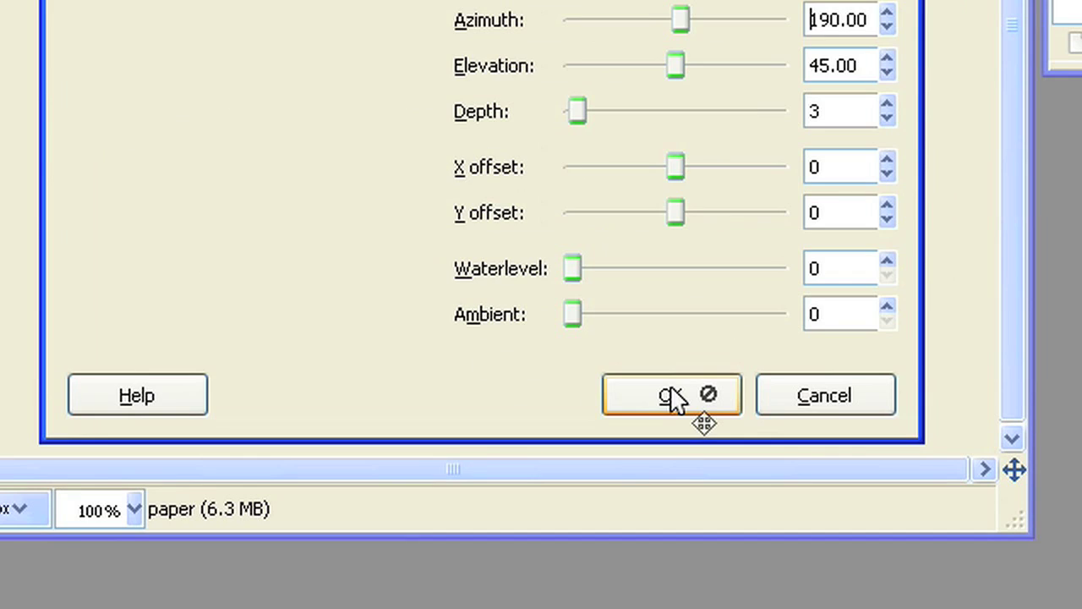
left_click(670, 391)
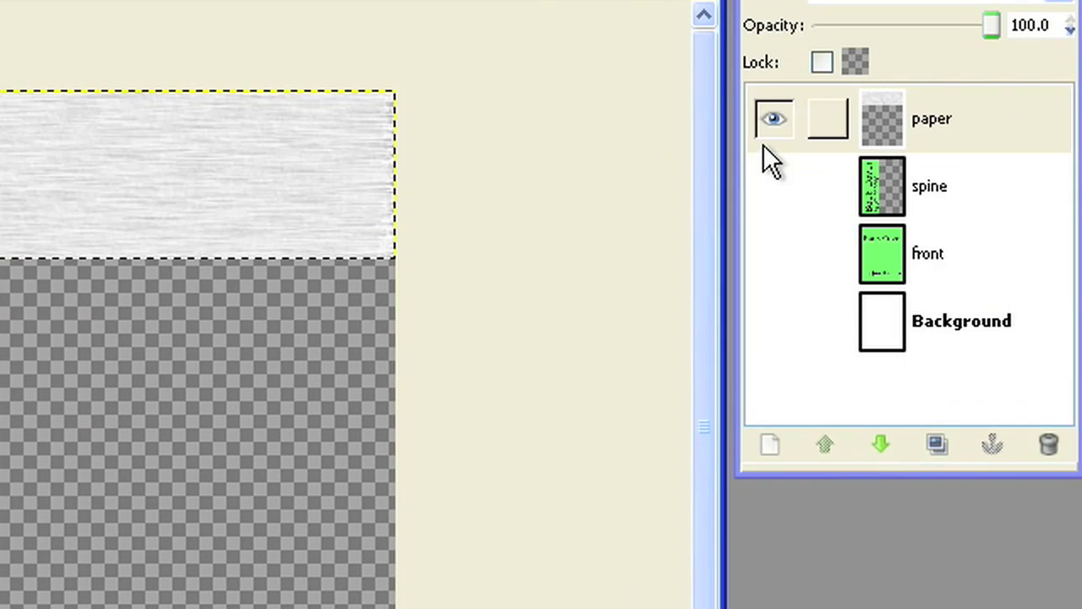
Hide the paper layer and add a transparent 300×400 px layer named 'empty'.
left_click(771, 121)
left_click(769, 446)
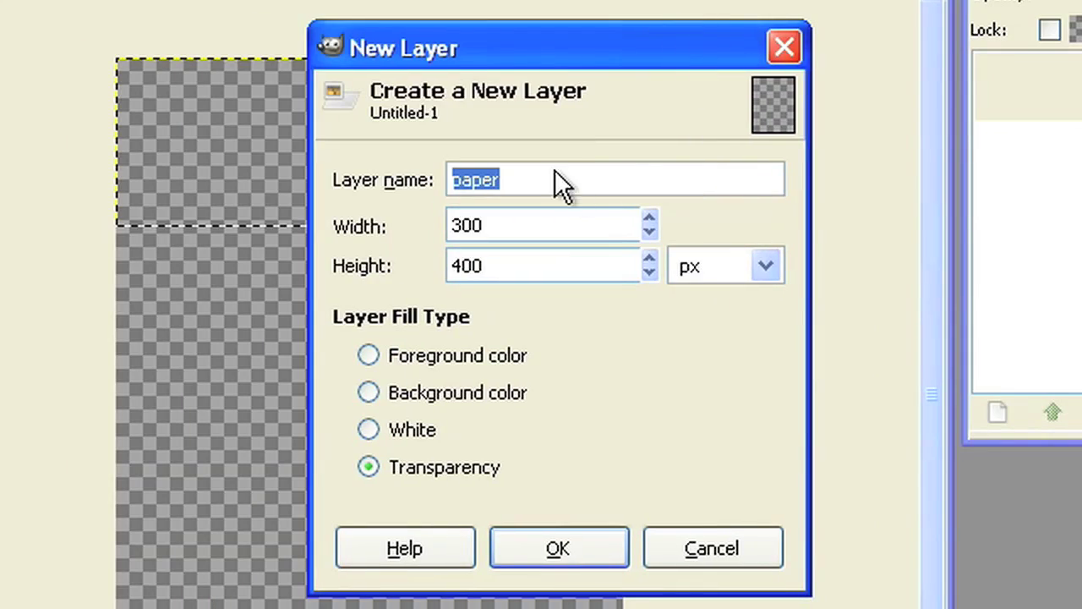
type("empty")
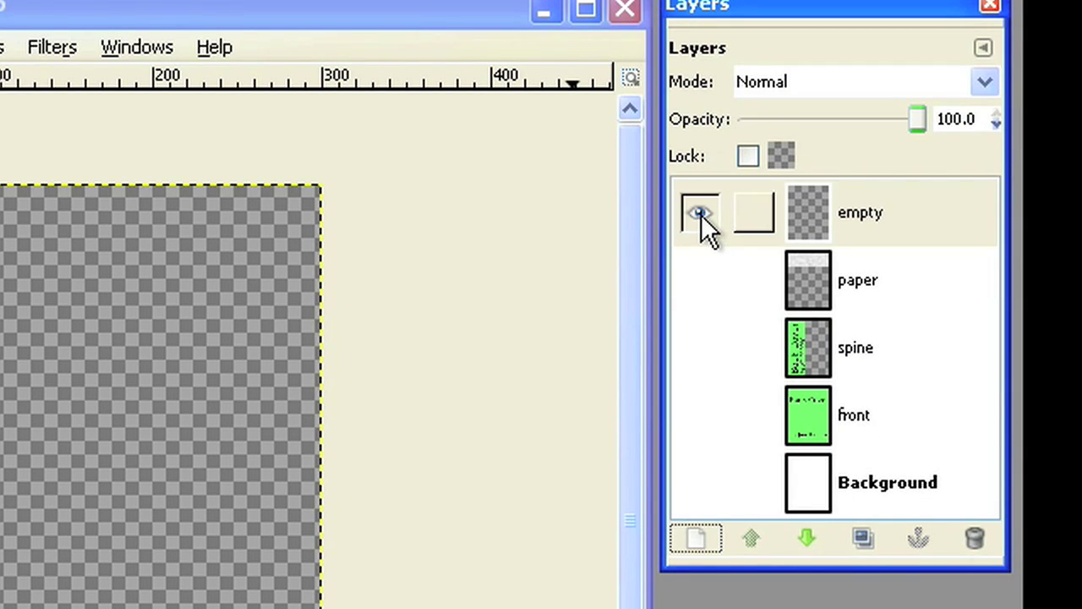
Hide the empty layer, show the front cover, and resize the canvas to 300×800 px.
left_click(701, 214)
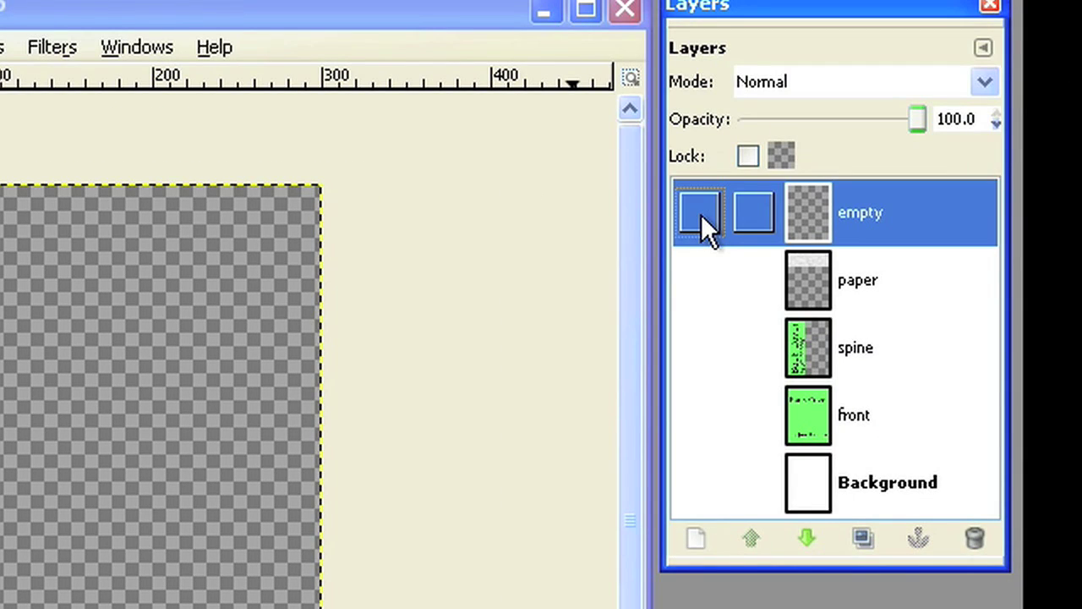
left_click(701, 415)
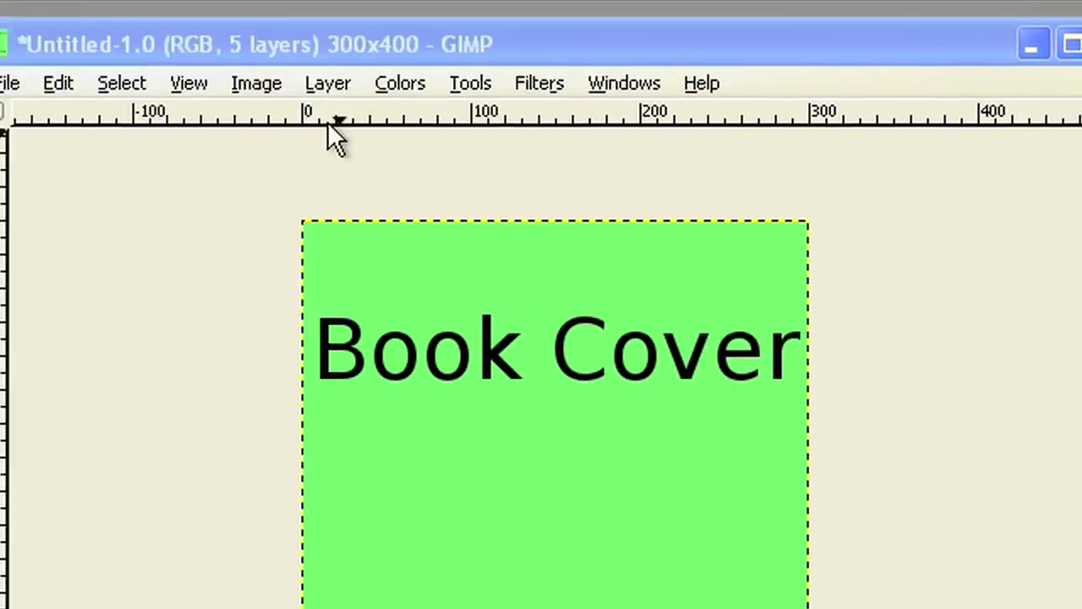
left_click(269, 84)
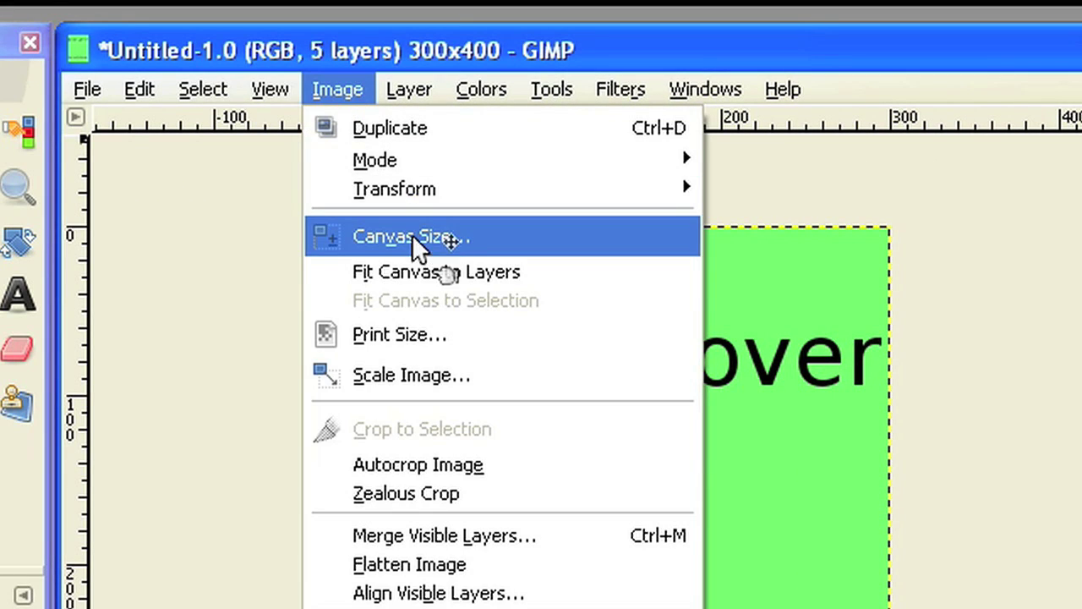
left_click(411, 236)
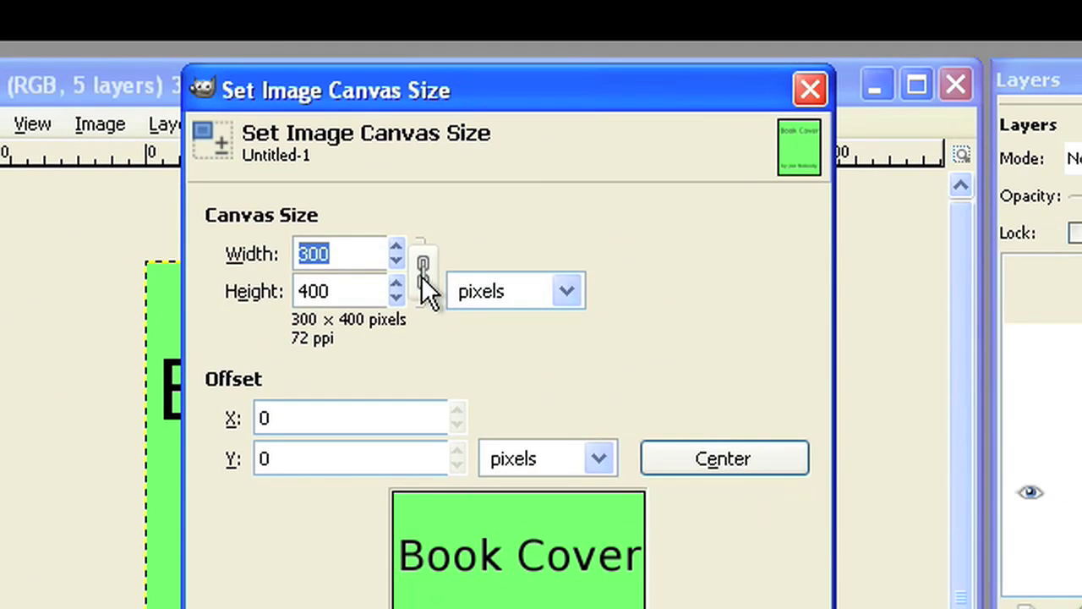
left_click(592, 248)
key("BackSpace")
key("BackSpace")
key("BackSpace")
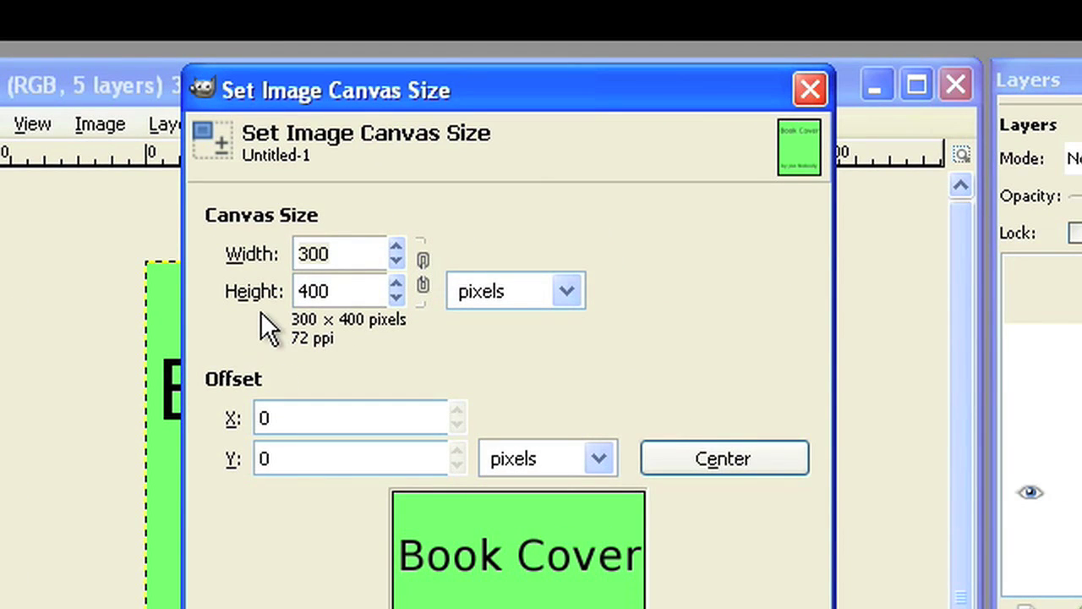
type("800")
left_click(348, 259)
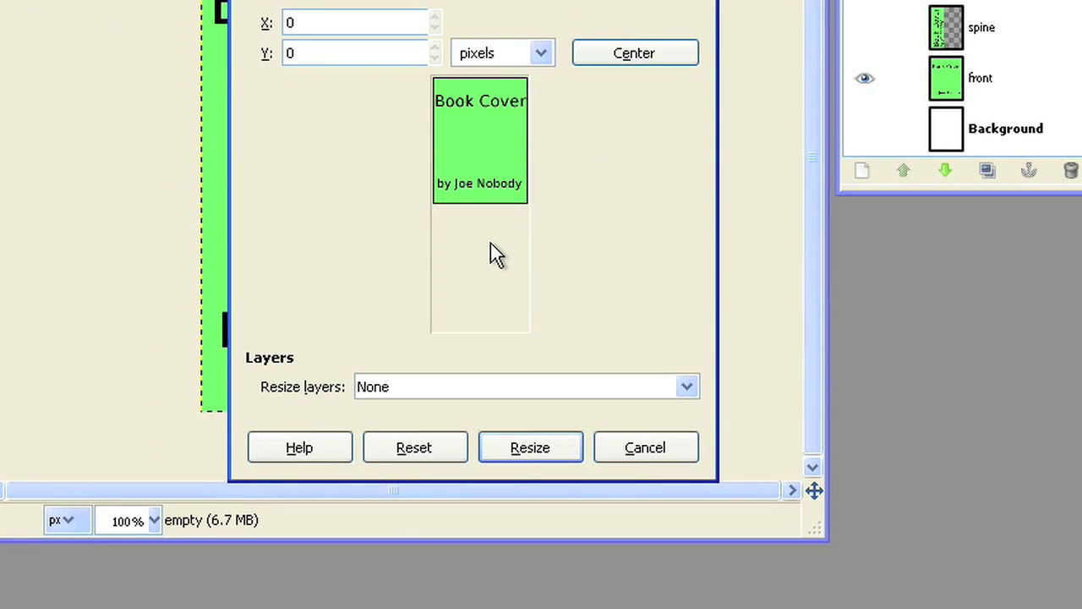
left_click(518, 448)
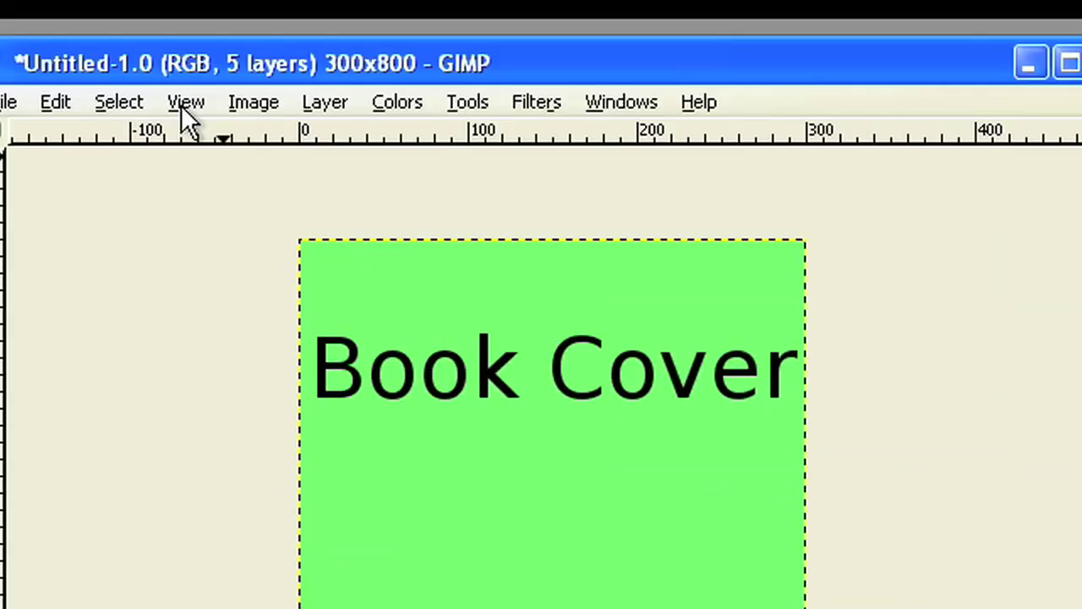
Zoom to fit the taller image and duplicate the front cover layer.
left_click(183, 103)
mouse_move(243, 203)
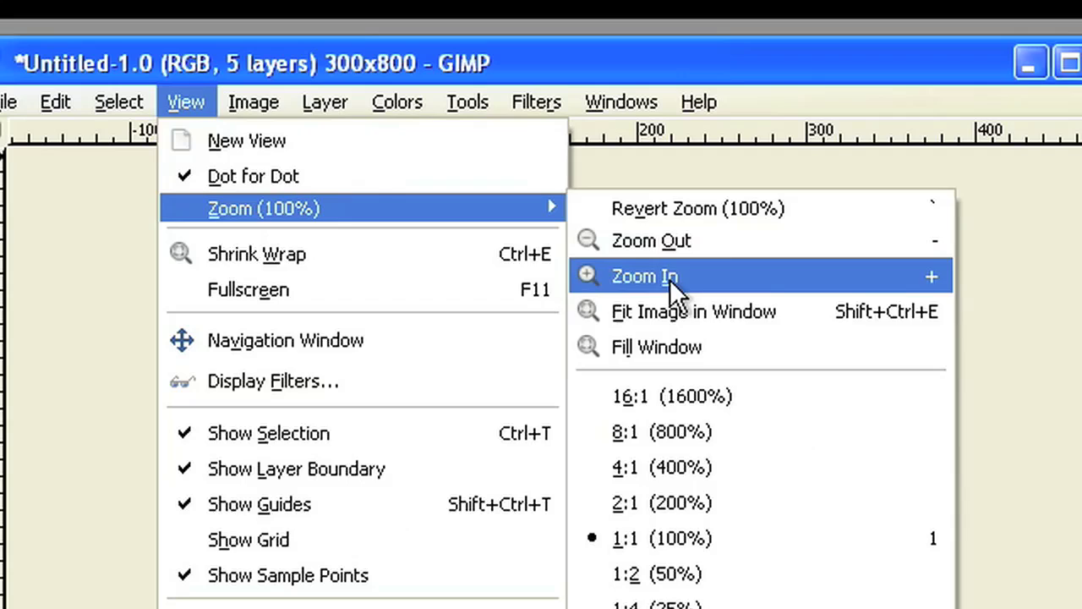
left_click(676, 307)
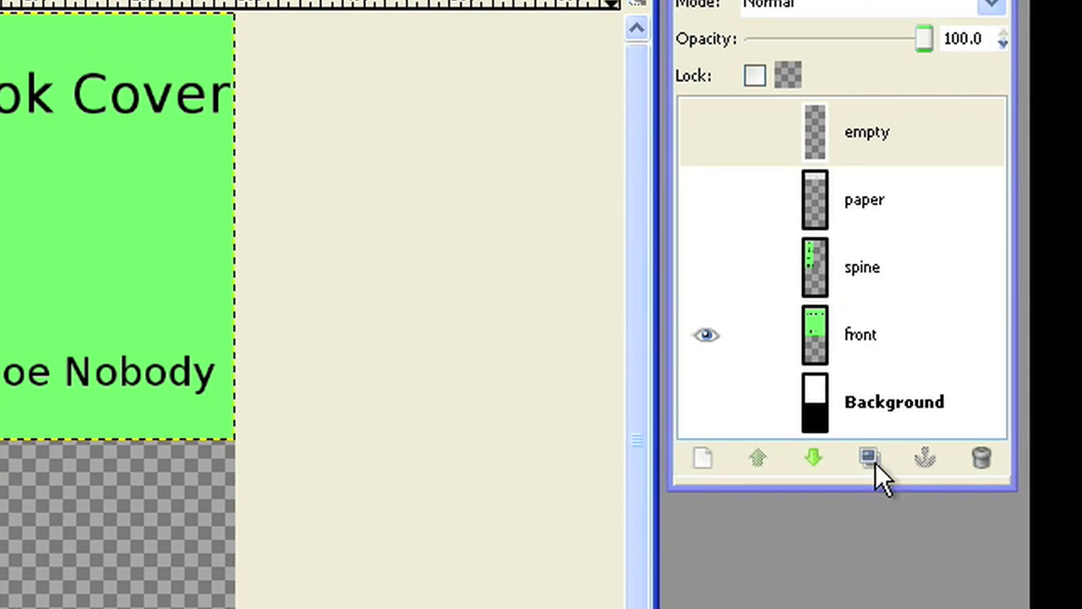
left_click(861, 335)
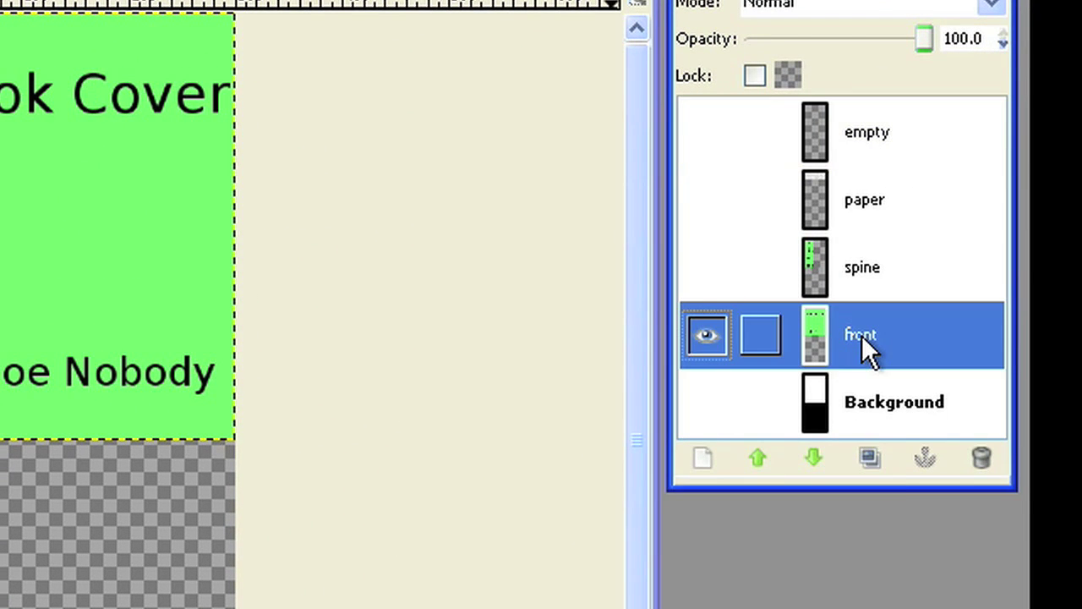
left_click(866, 460)
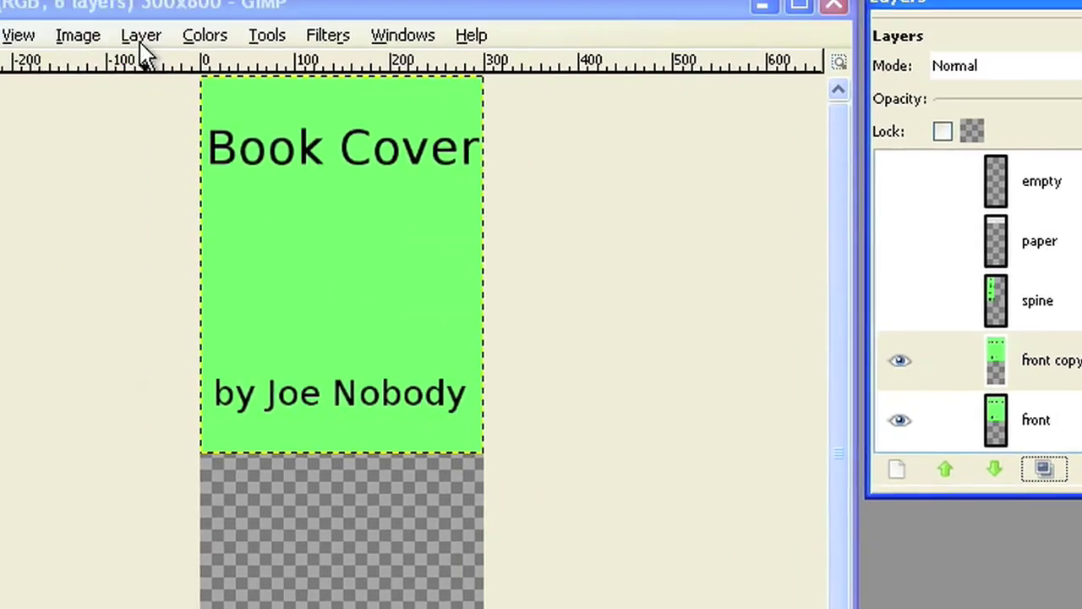
Flip the front copy layer vertically.
left_click(140, 36)
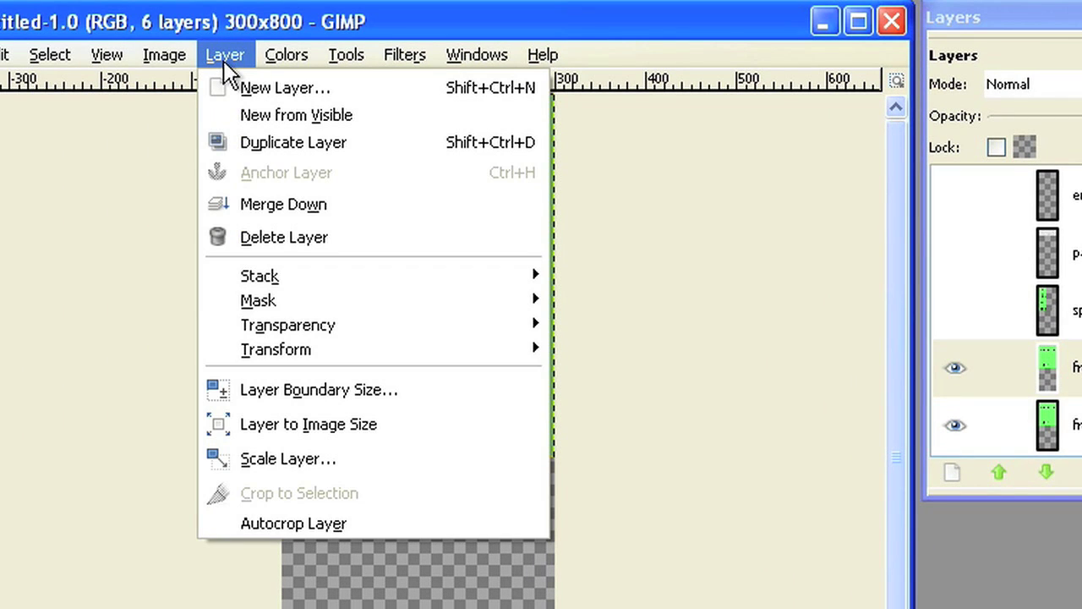
mouse_move(336, 322)
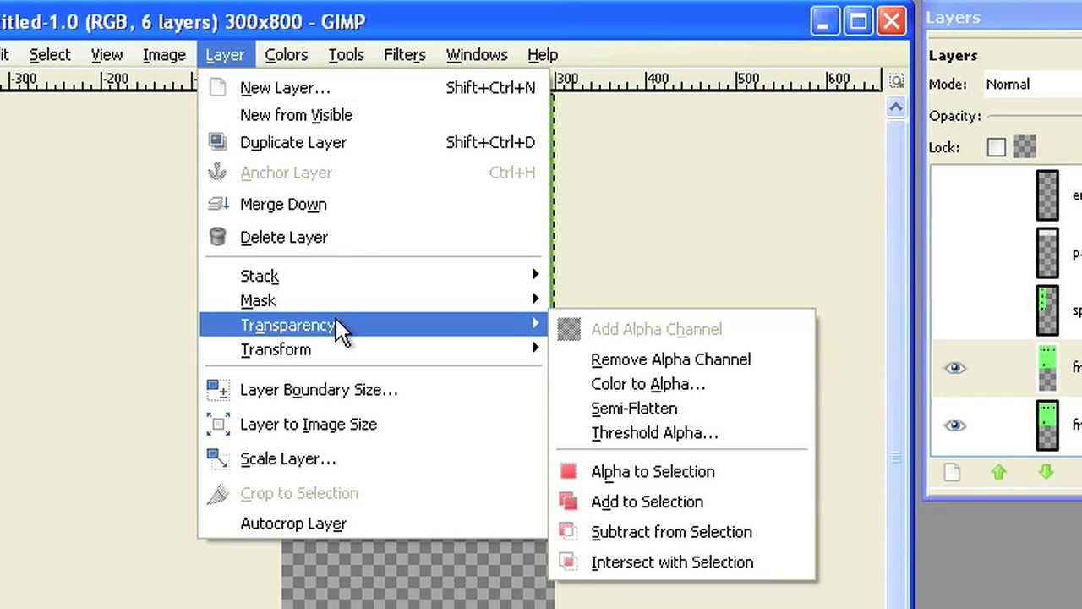
mouse_move(336, 346)
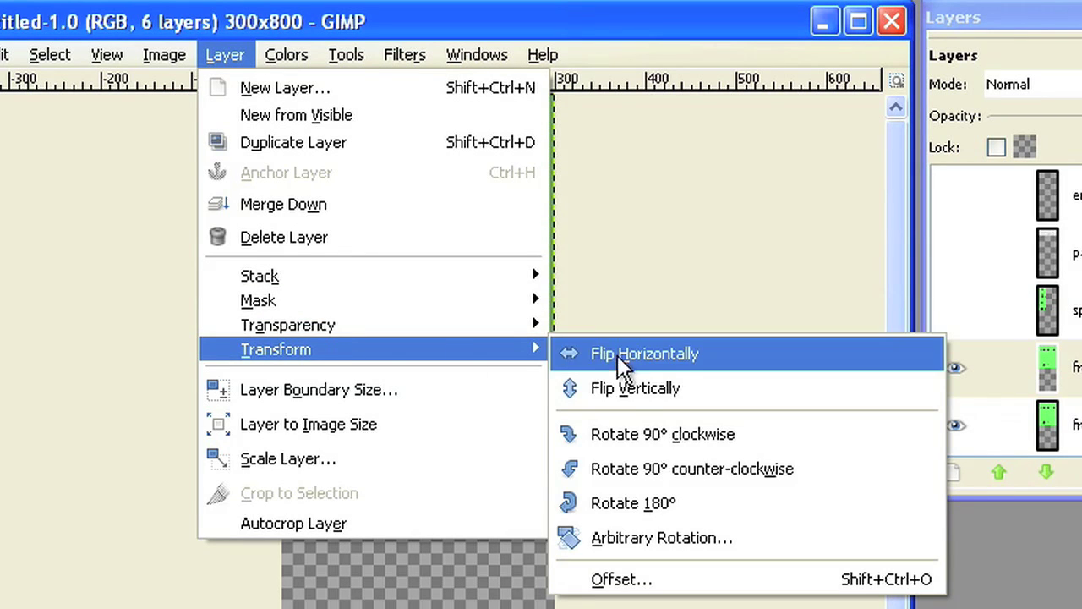
left_click(638, 389)
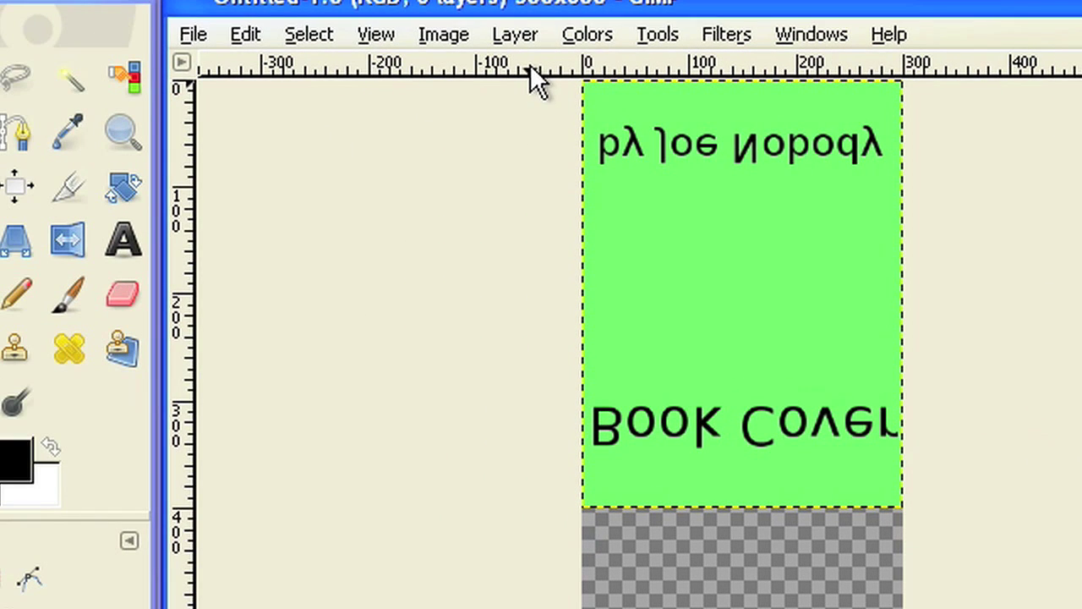
Place guides at the cover's bottom and left edges and move the flipped copy beneath it.
left_click_drag(530, 64, 531, 507)
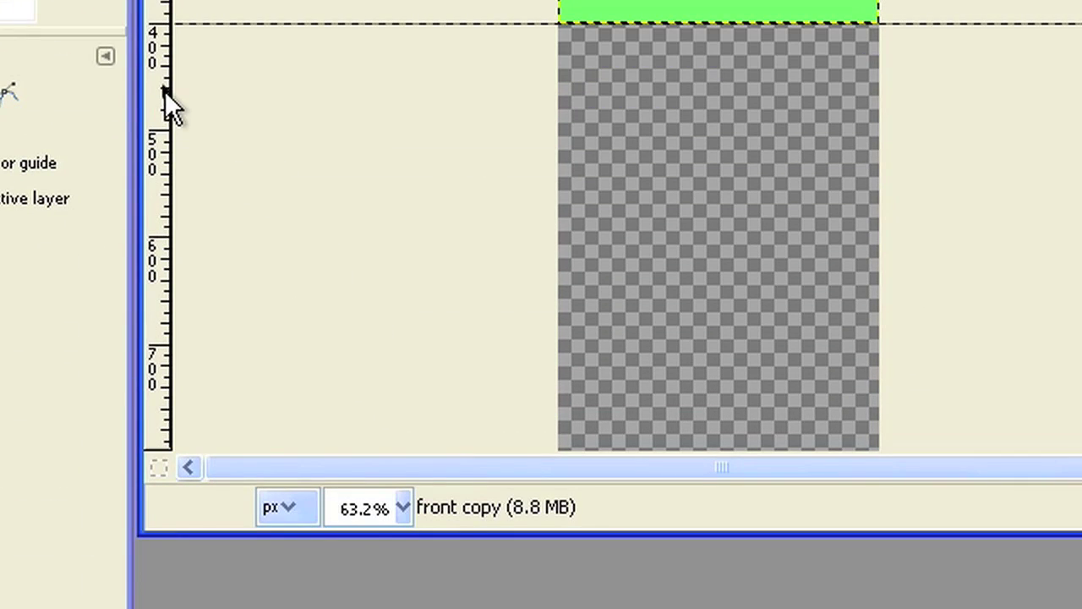
left_click_drag(193, 593, 475, 603)
left_click_drag(451, 120, 559, 122)
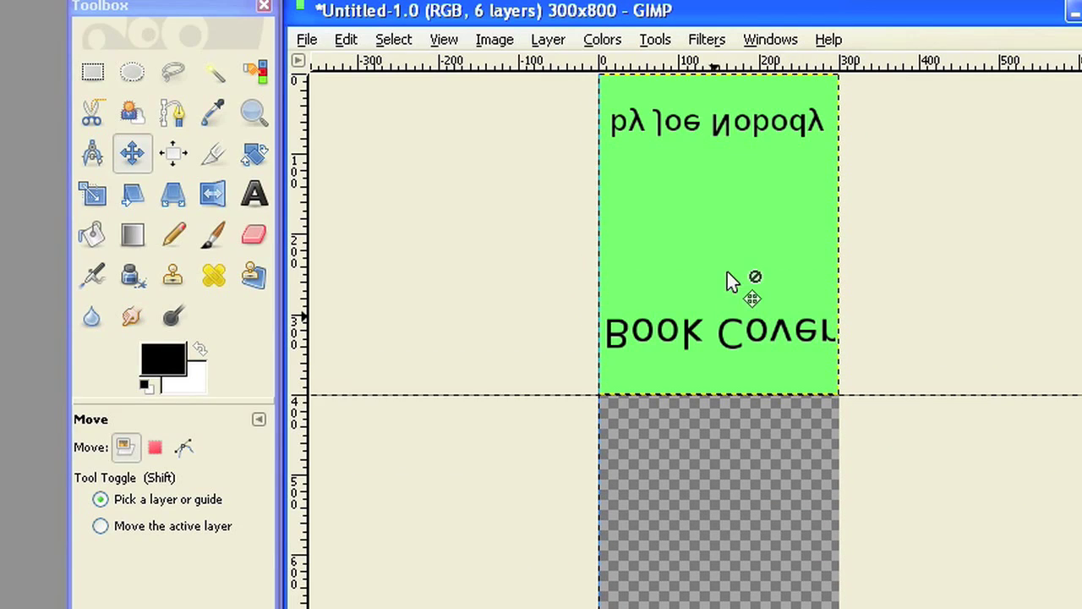
left_click(143, 159)
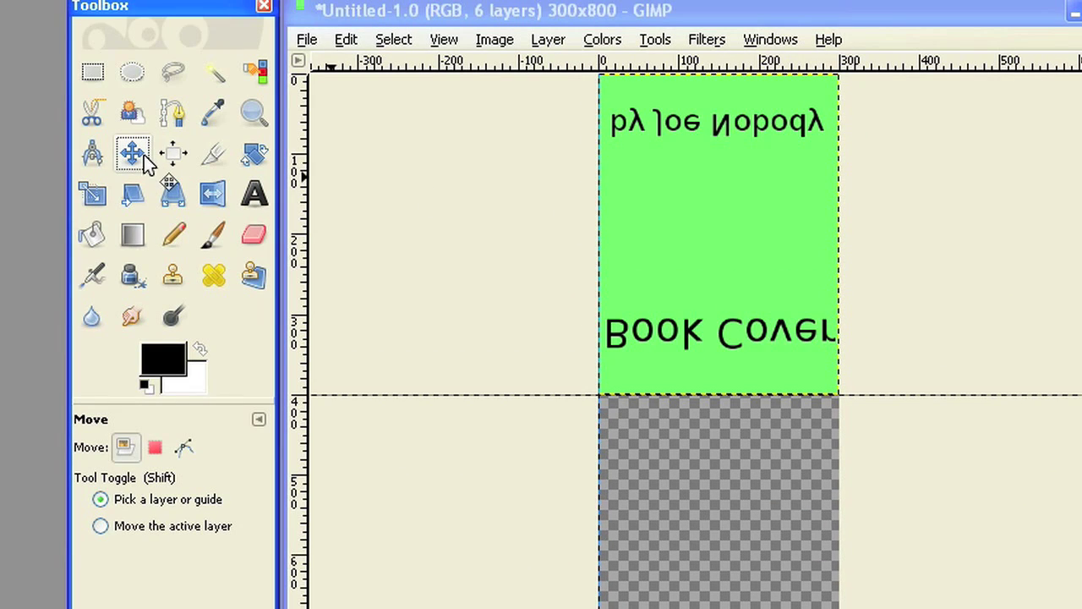
left_click_drag(680, 226, 687, 551)
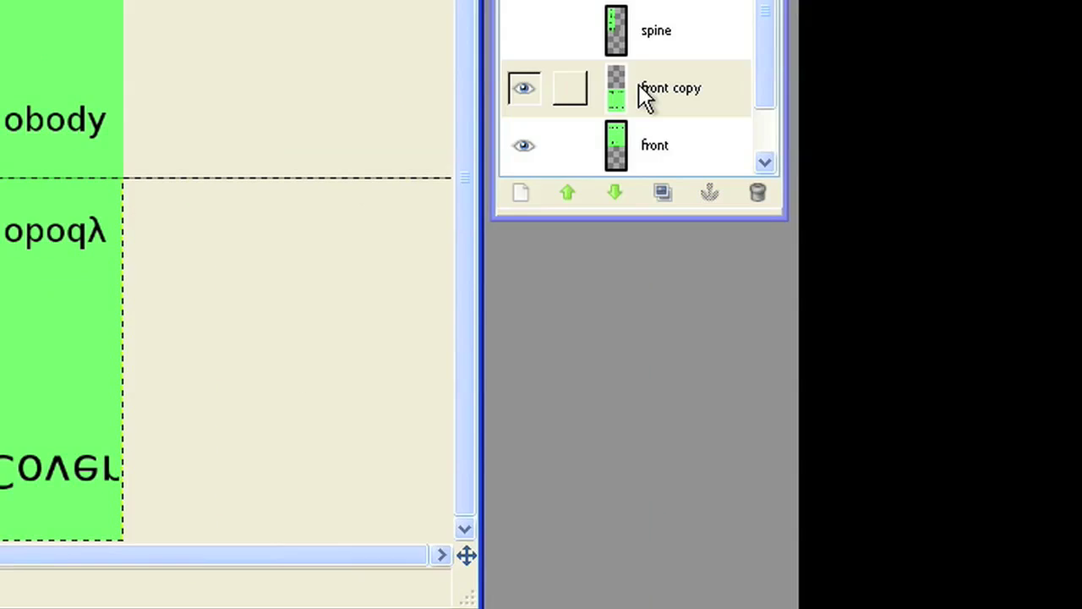
Add a layer mask to the front copy layer.
right_click(645, 97)
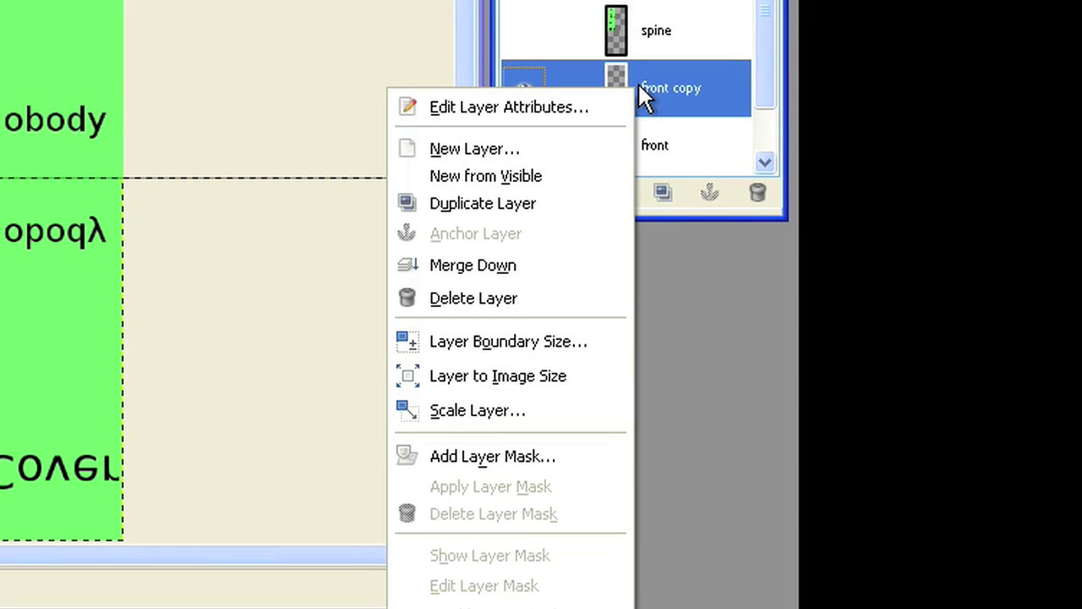
left_click(531, 457)
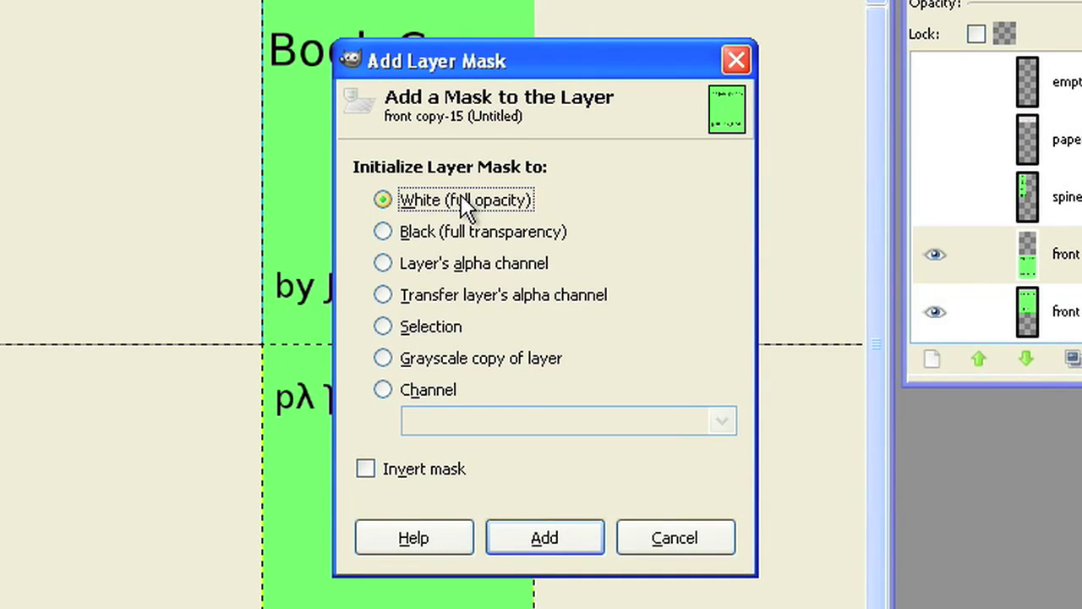
left_click(550, 538)
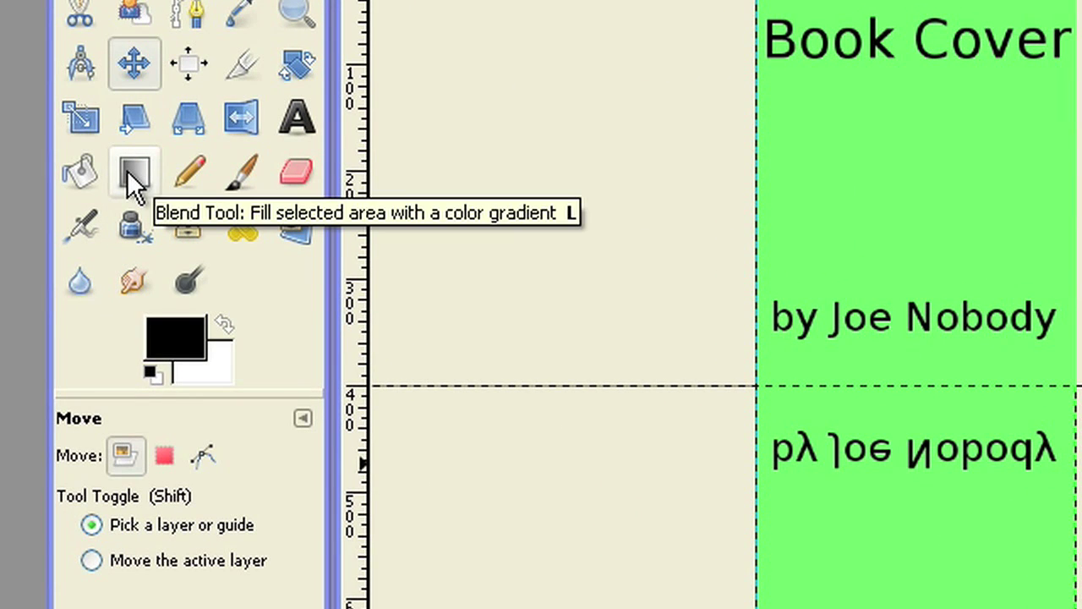
Drag an FG to BG (RGB) gradient down the mask so the reflection fades out.
left_click(131, 175)
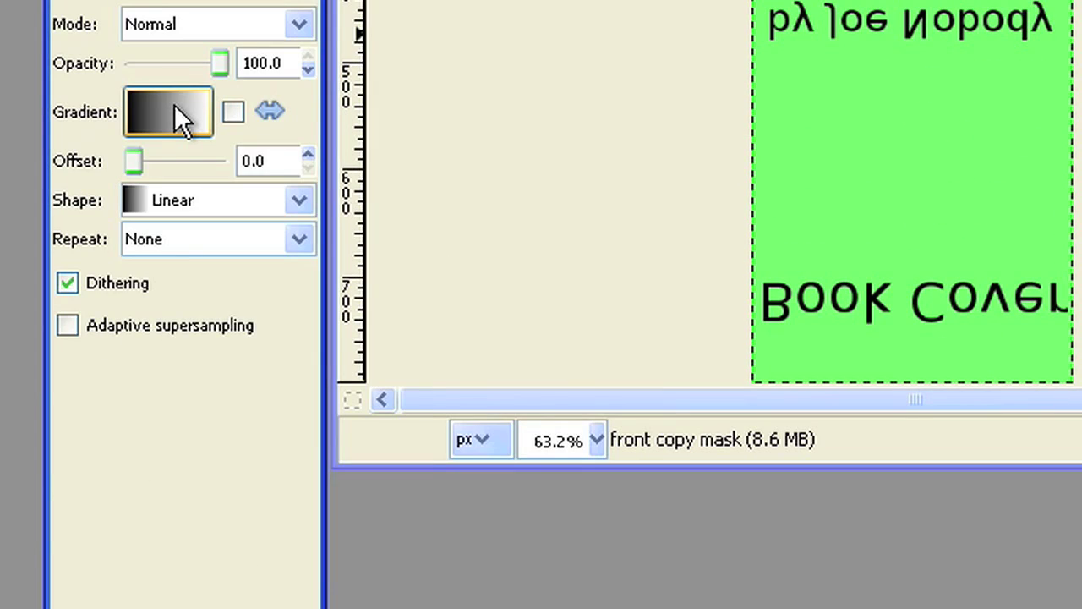
left_click(174, 104)
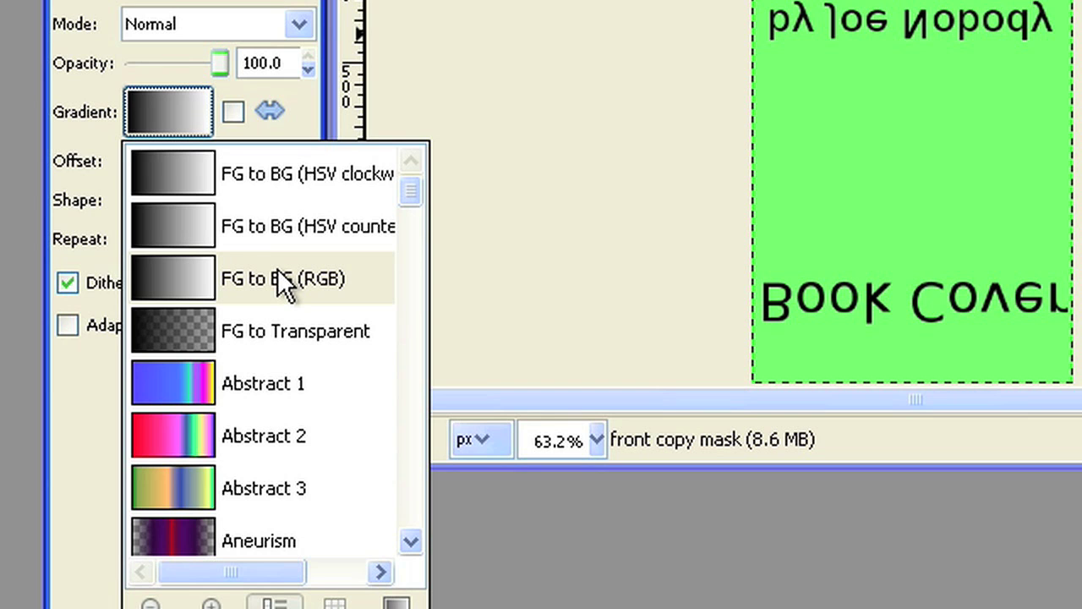
left_click(146, 110)
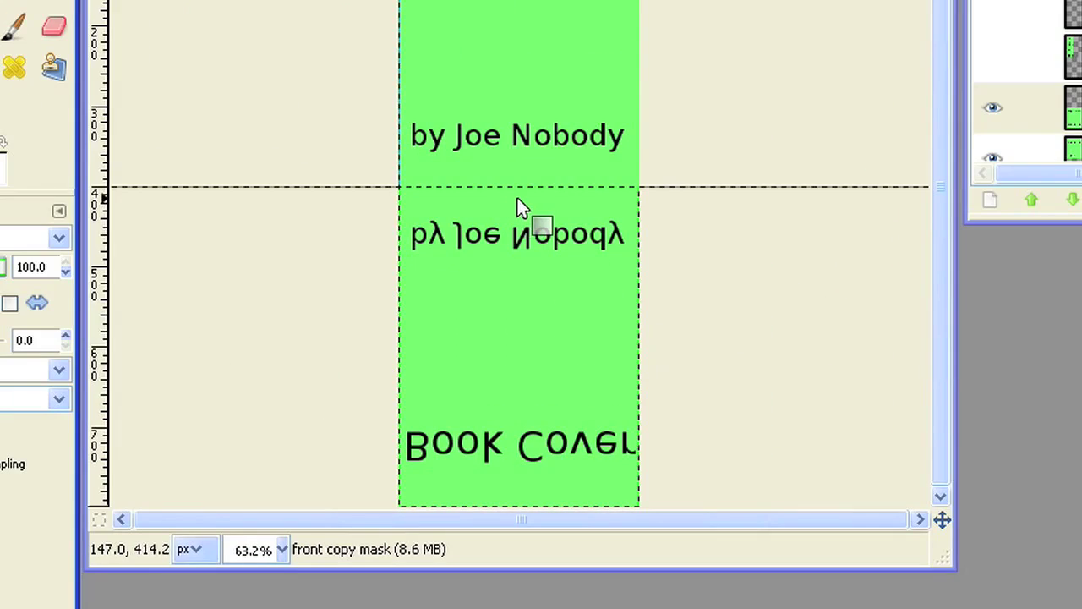
left_click_drag(518, 189, 515, 504)
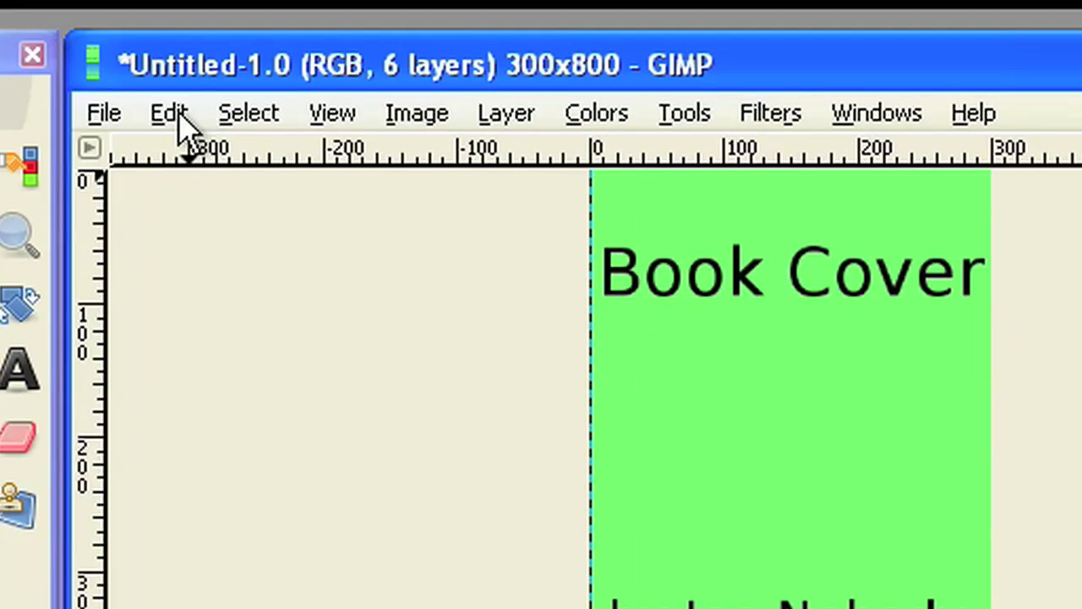
left_click(172, 114)
Redraw the reflection mask gradient upward, set opacity to 70, and merge it into front.
left_click(209, 164)
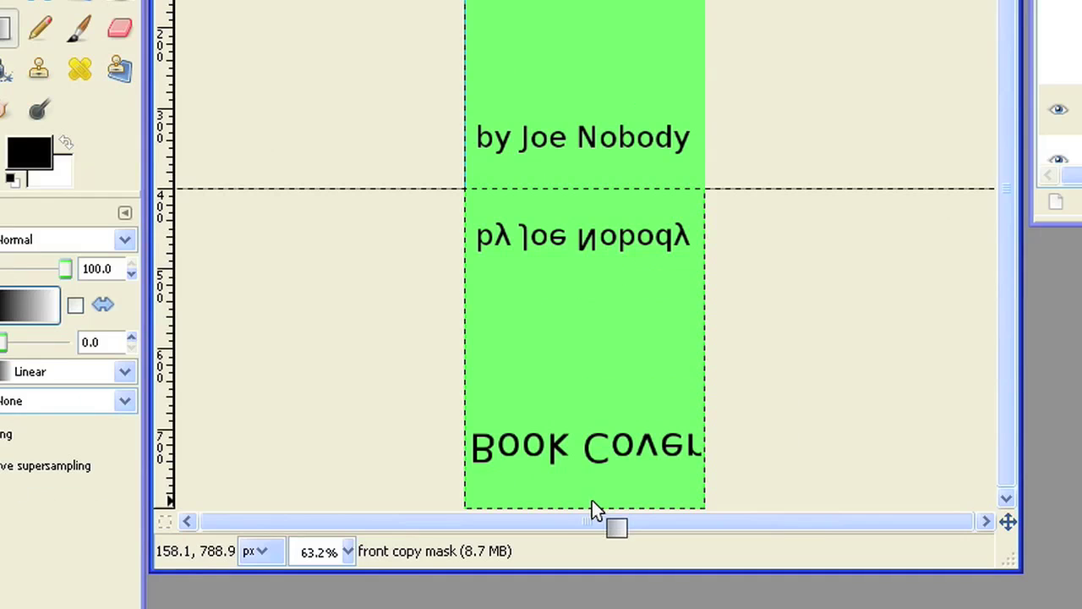
left_click_drag(591, 506, 590, 193)
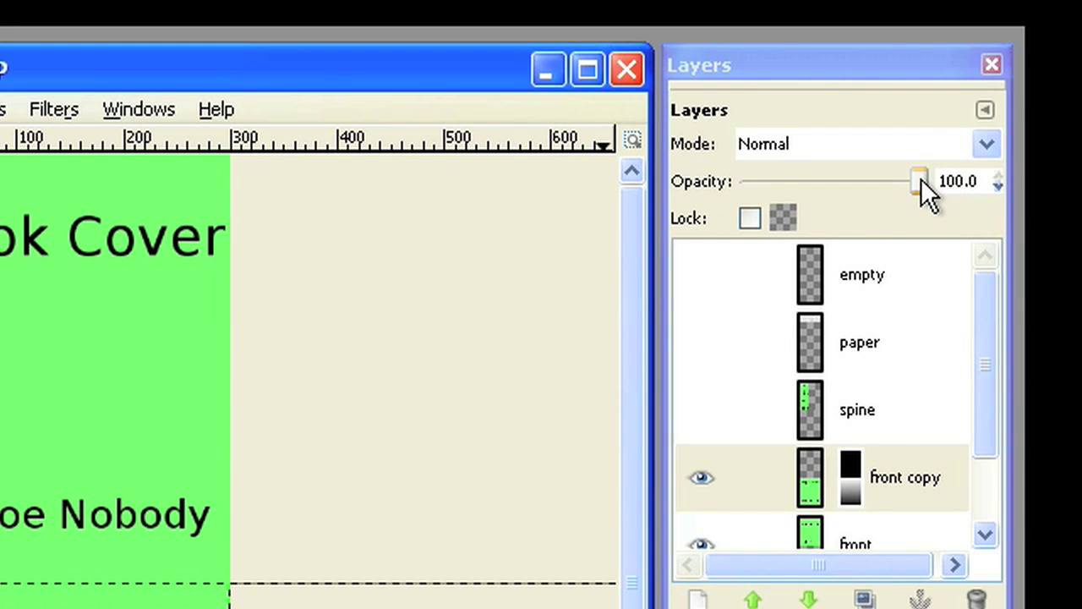
left_click_drag(920, 178, 902, 178)
left_click_drag(968, 180, 927, 187)
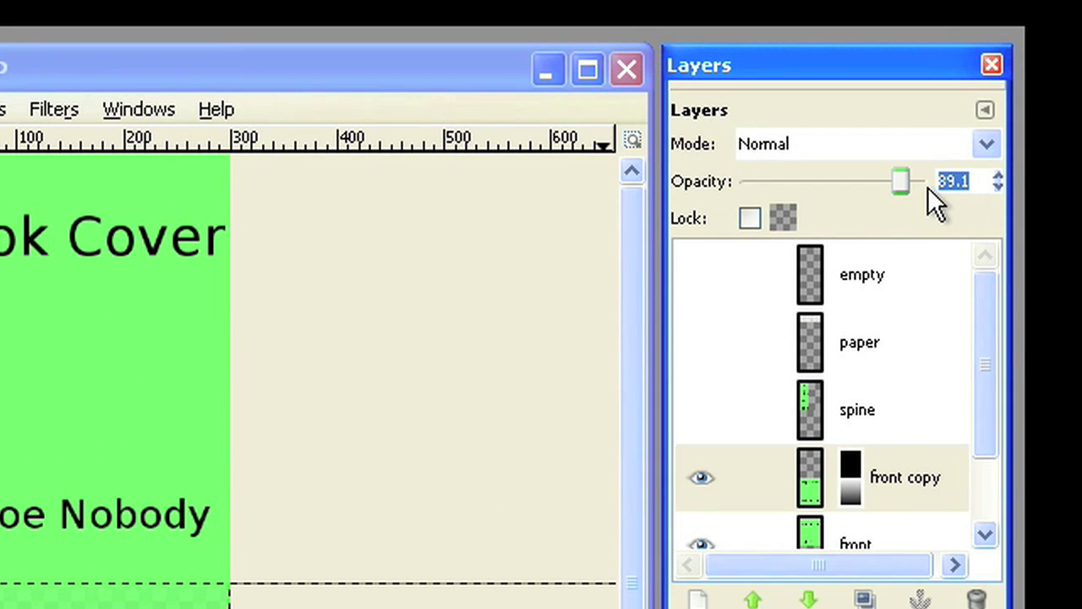
type("70")
key("Return")
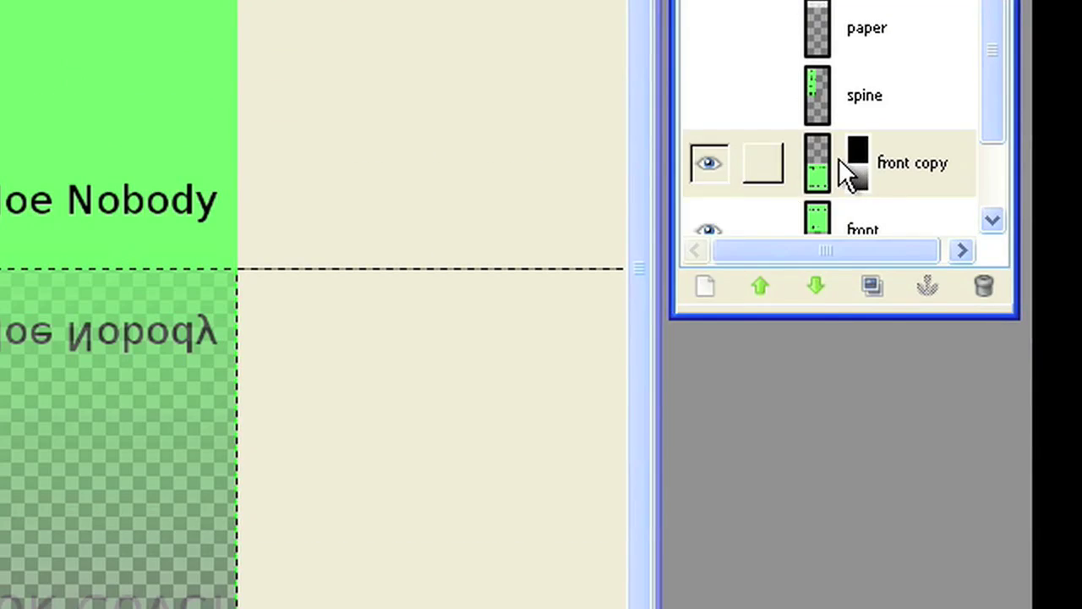
right_click(840, 161)
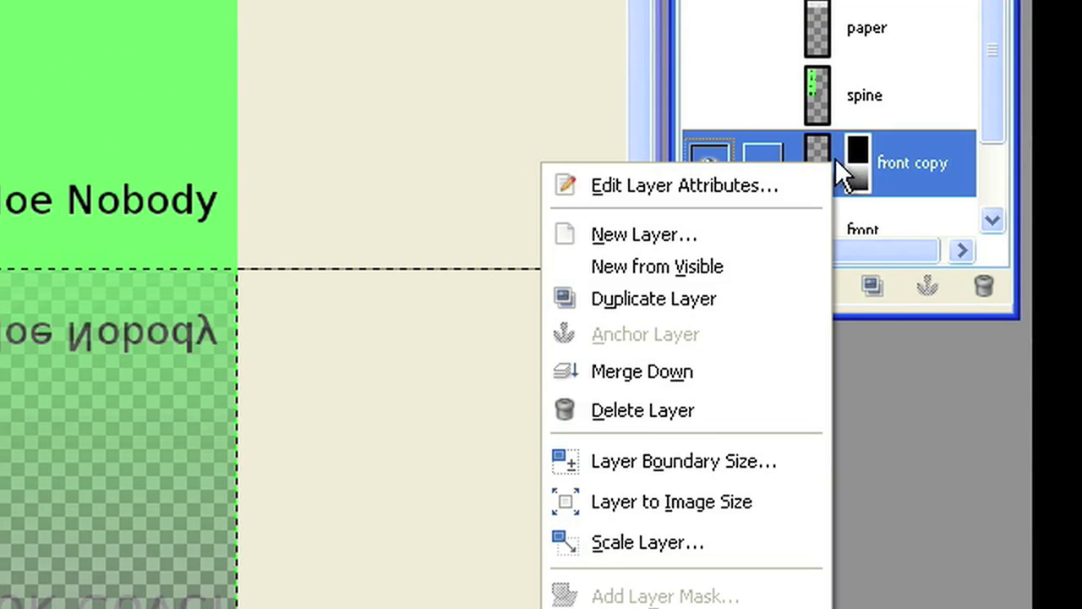
left_click(678, 414)
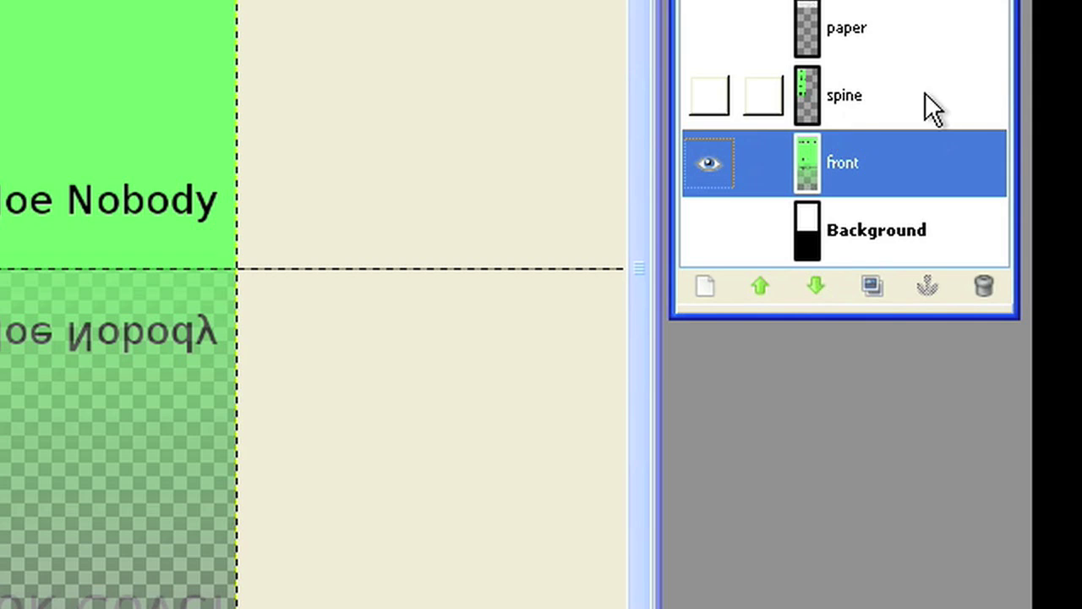
Hide the front cover, show the spine layer, and duplicate the spine.
left_click(707, 161)
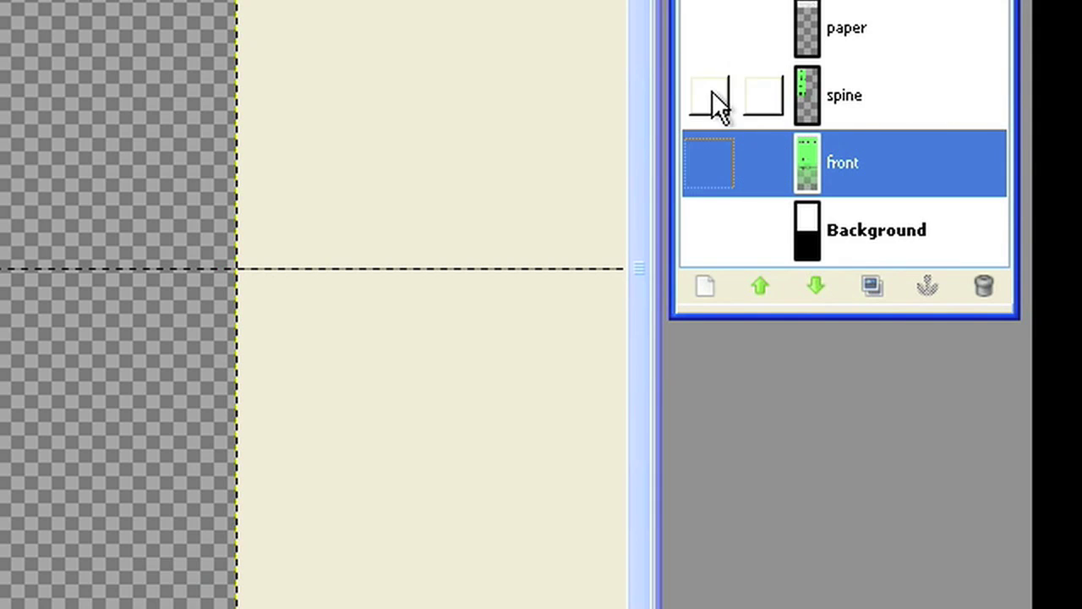
left_click(712, 93)
left_click(846, 100)
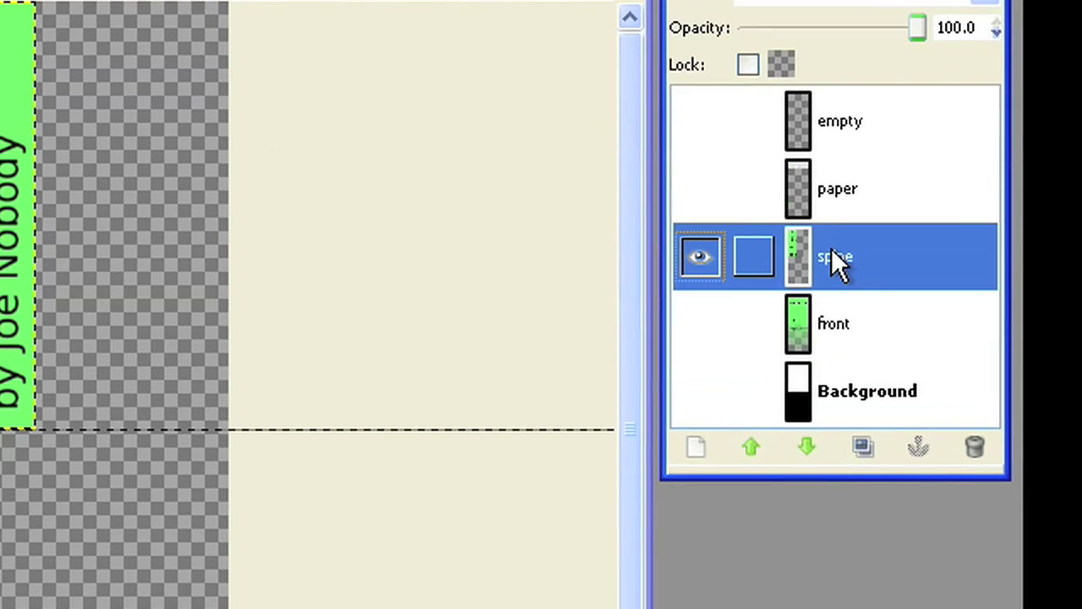
left_click(875, 446)
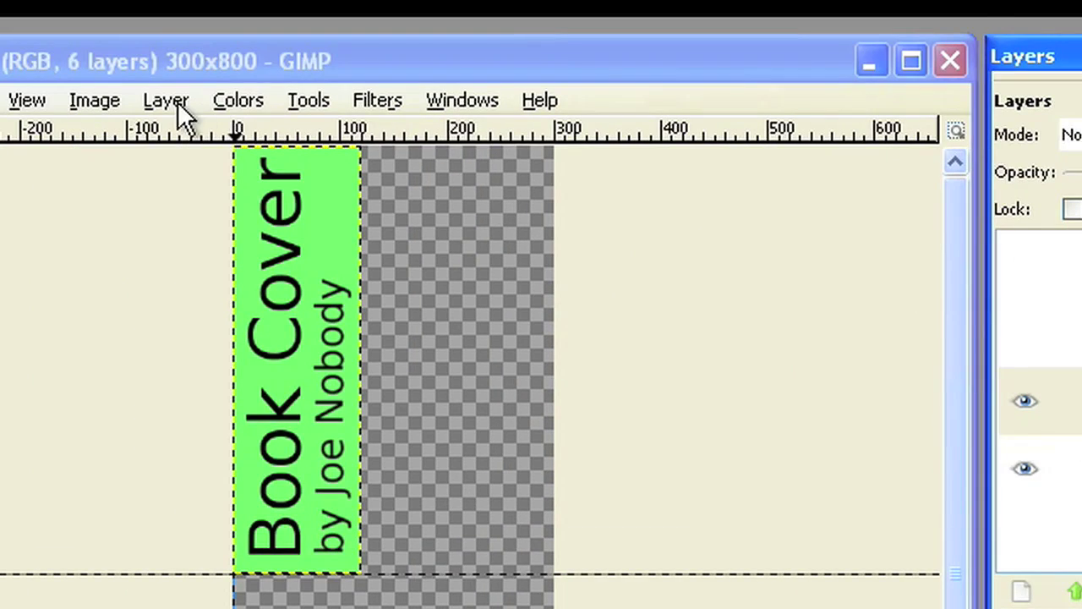
Flip the spine copy vertically and move it directly below the spine.
left_click(171, 100)
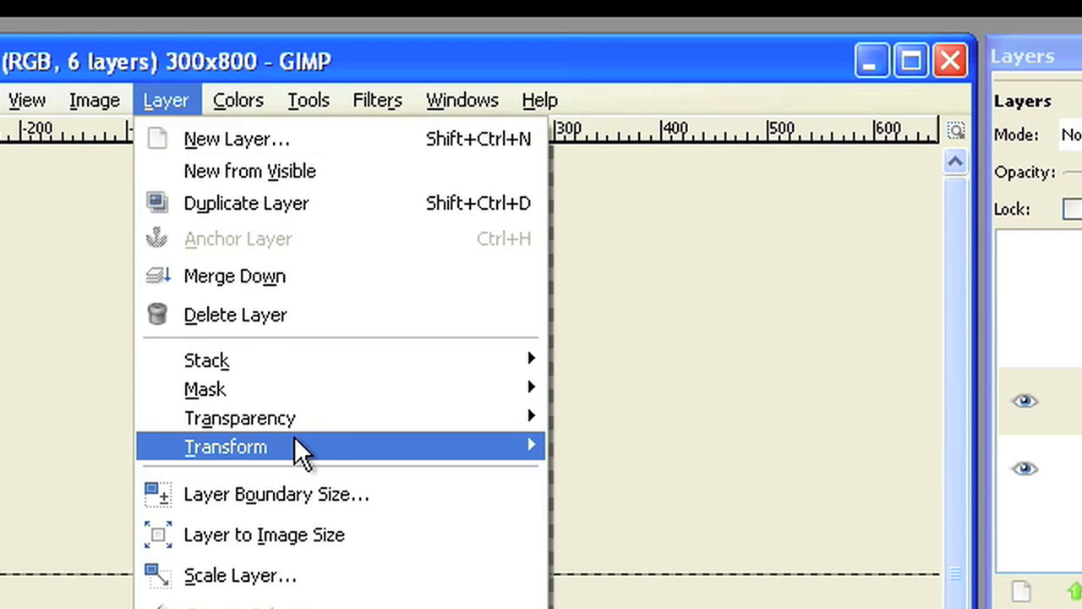
mouse_move(428, 446)
left_click(627, 492)
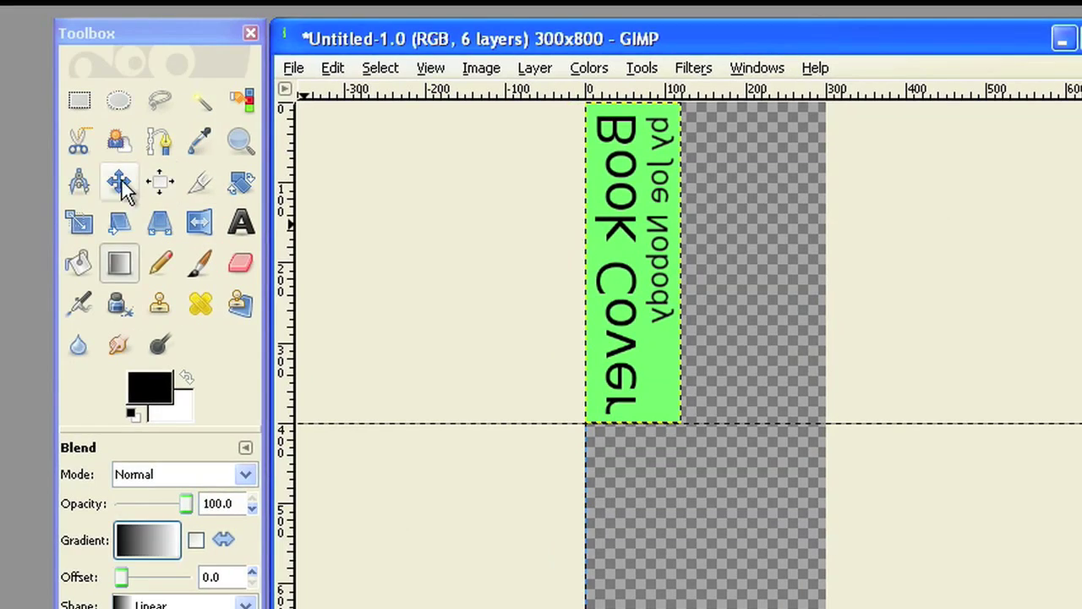
left_click(114, 179)
left_click_drag(636, 288, 637, 608)
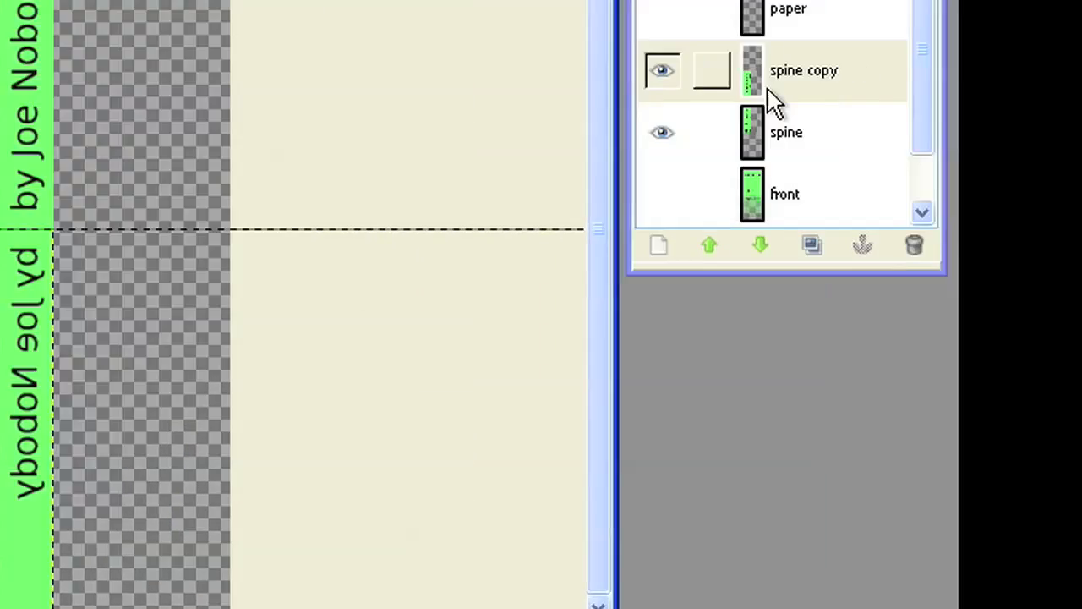
right_click(1078, 85)
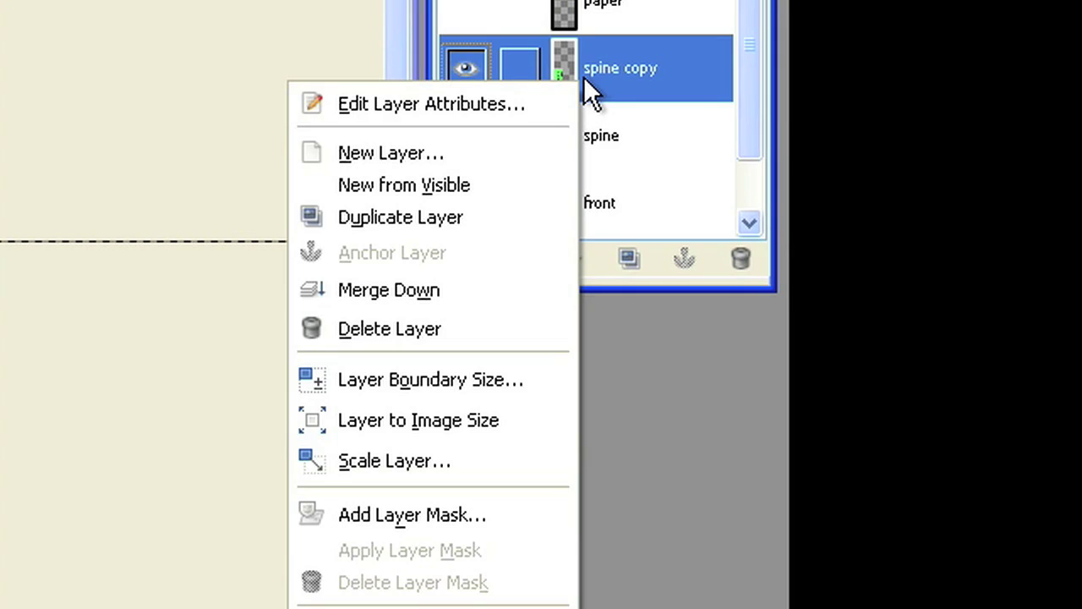
Add a layer mask to the spine copy and draw a gradient fading its bottom.
left_click(426, 518)
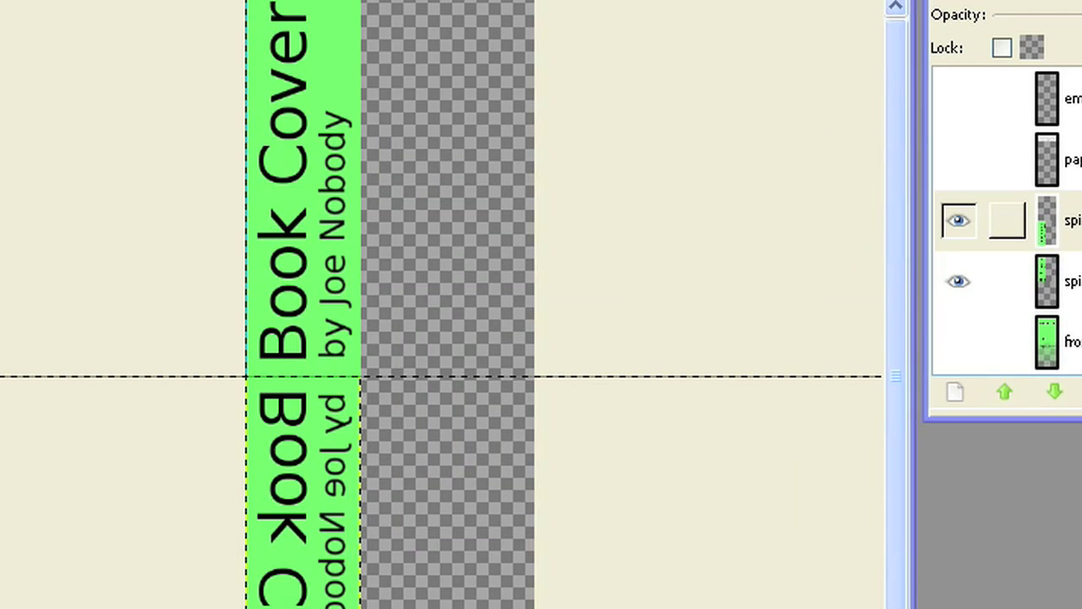
left_click(503, 554)
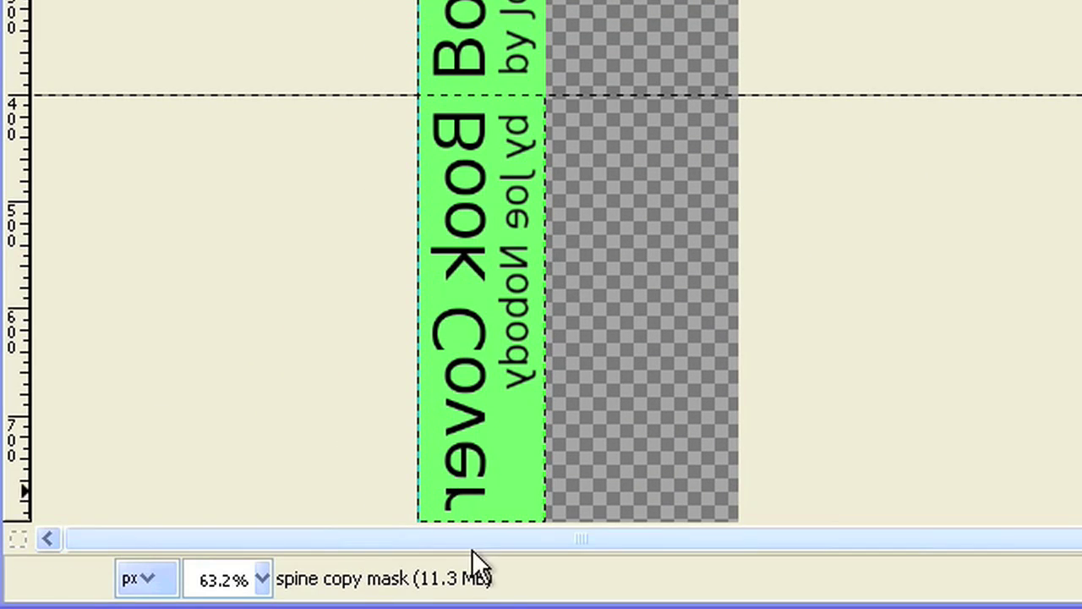
left_click_drag(474, 512, 479, 91)
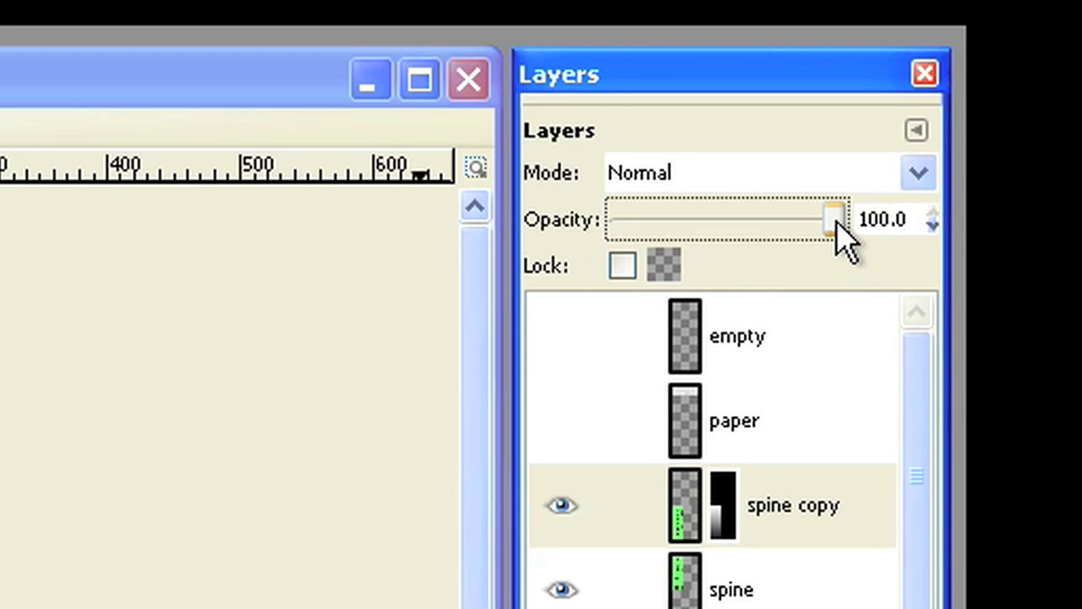
Set the spine copy layer's opacity to 70.
left_click_drag(837, 223, 817, 221)
left_click(932, 225)
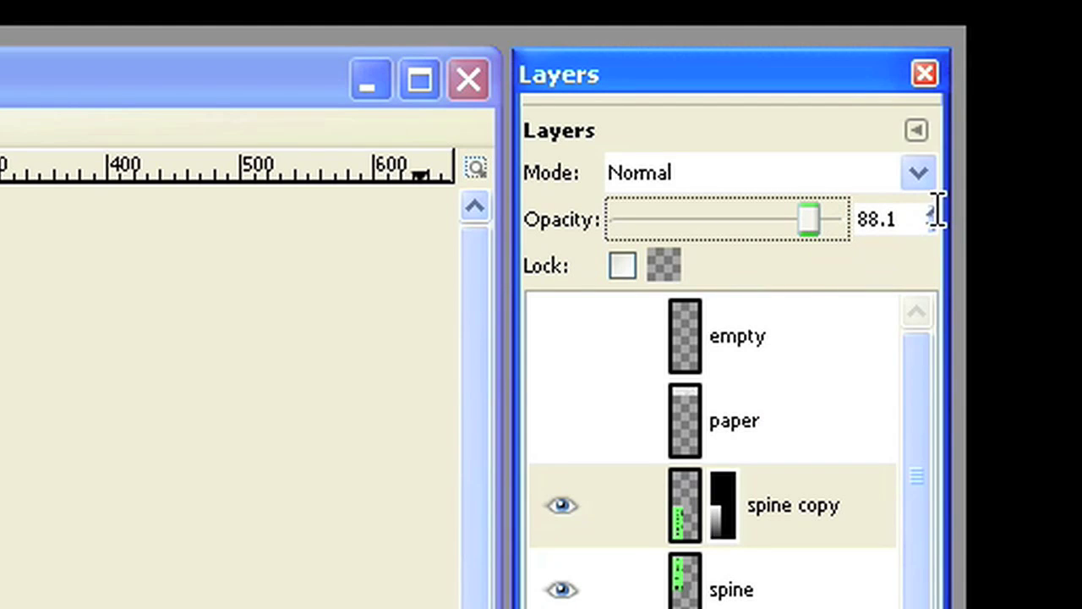
double_click(881, 220)
type("70")
key("Return")
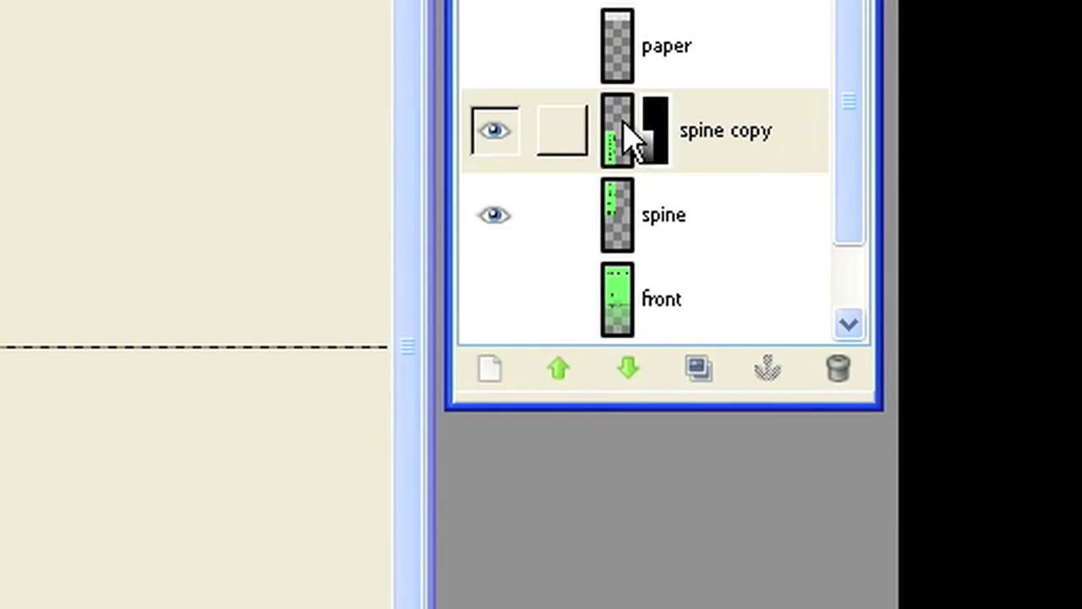
Merge the spine copy down into the spine layer, then hide the spine.
right_click(689, 510)
left_click(372, 390)
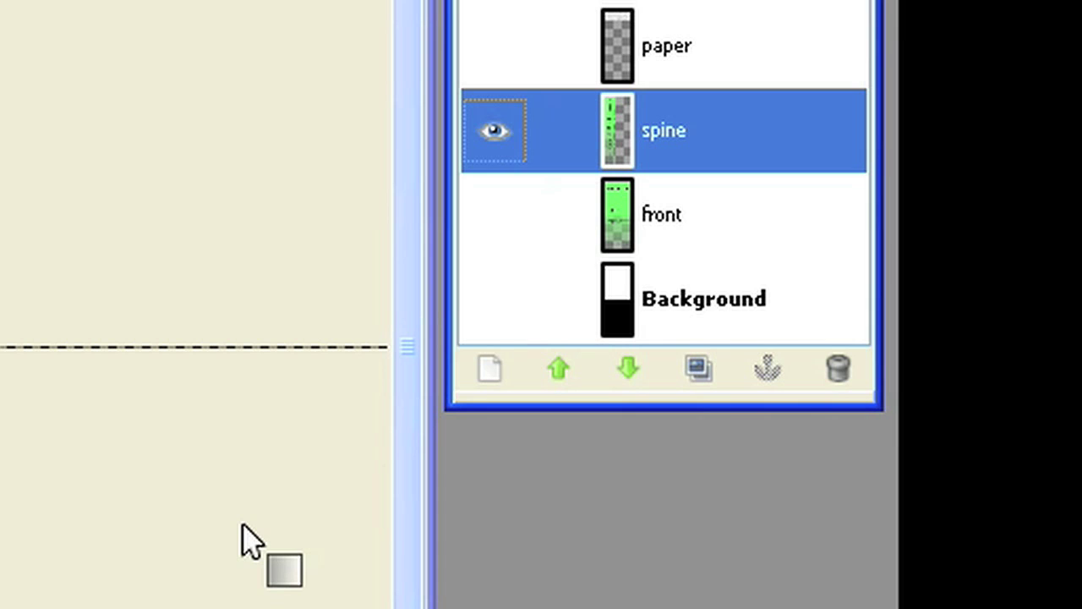
left_click(511, 156)
Show the white Background layer and resize it with Layer to Image Size.
left_click(639, 481)
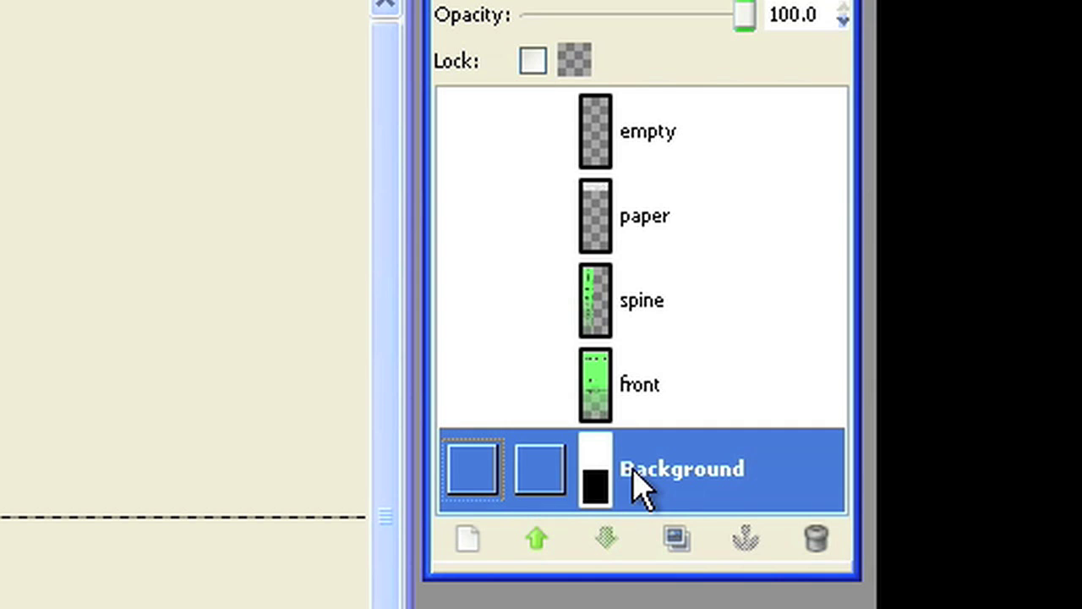
left_click(474, 480)
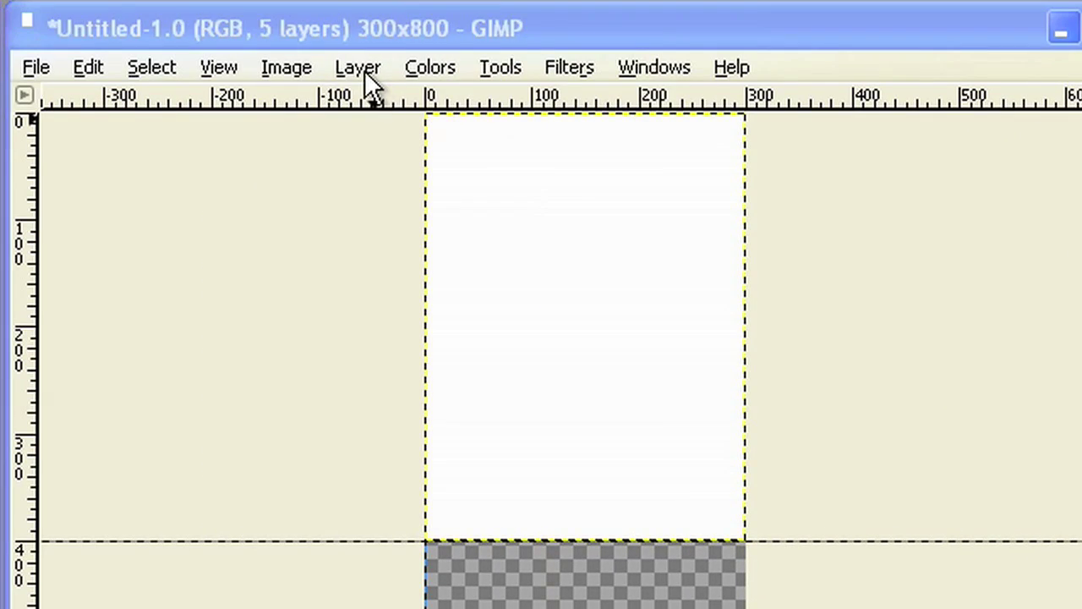
left_click(365, 70)
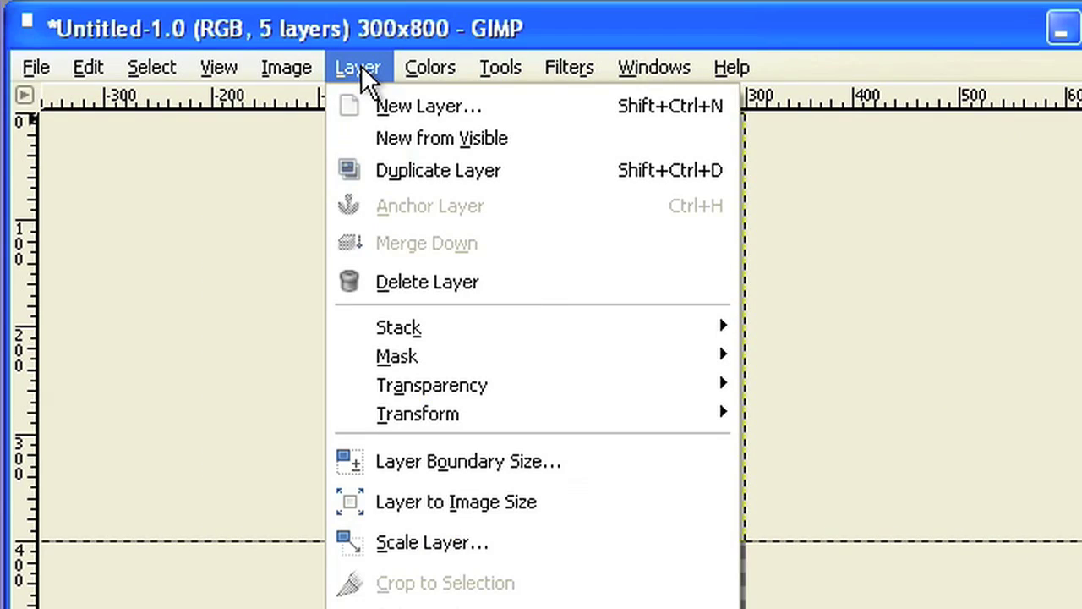
left_click(467, 497)
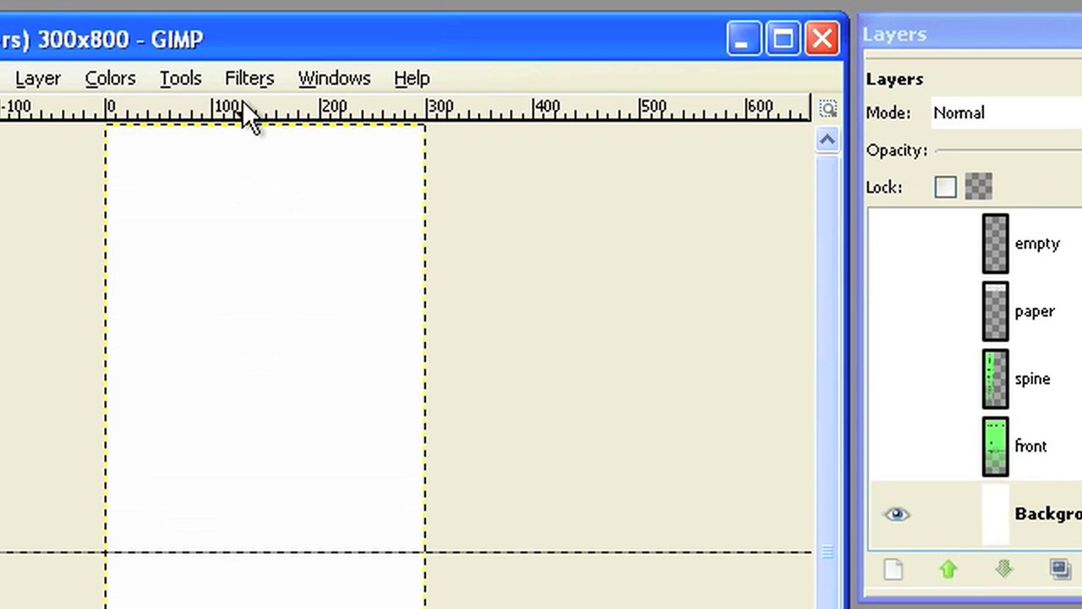
Launch Filters > Map > Map Object and bring its dialog into view.
left_click(567, 69)
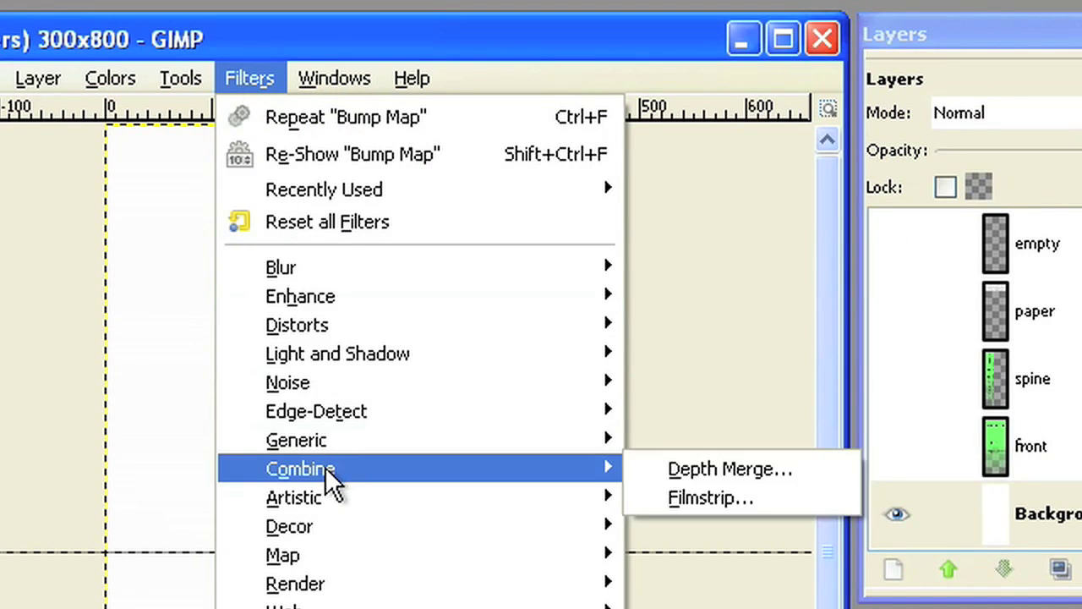
mouse_move(328, 556)
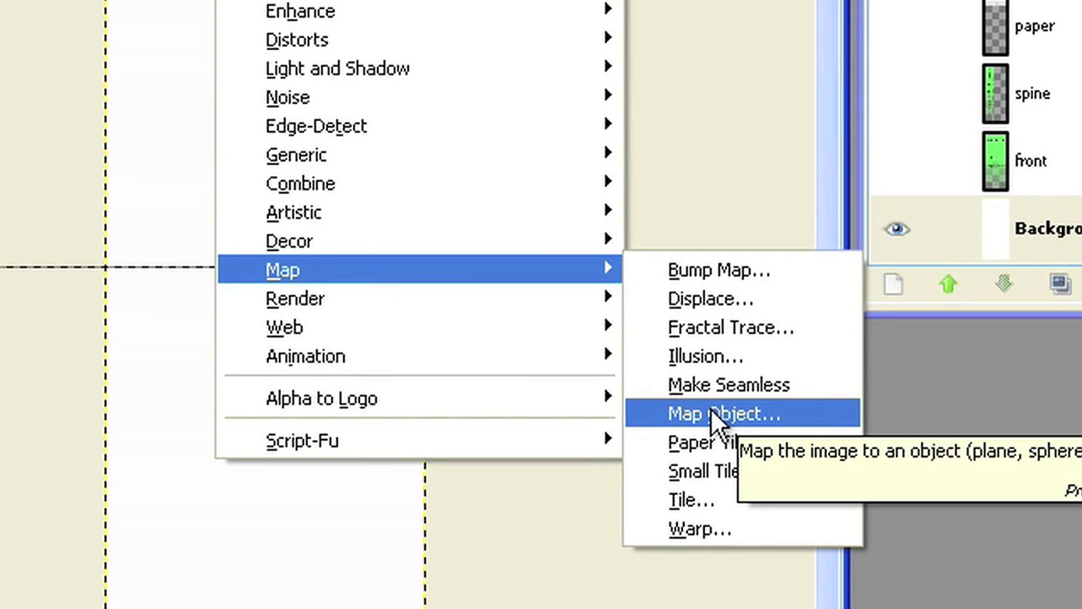
left_click(714, 414)
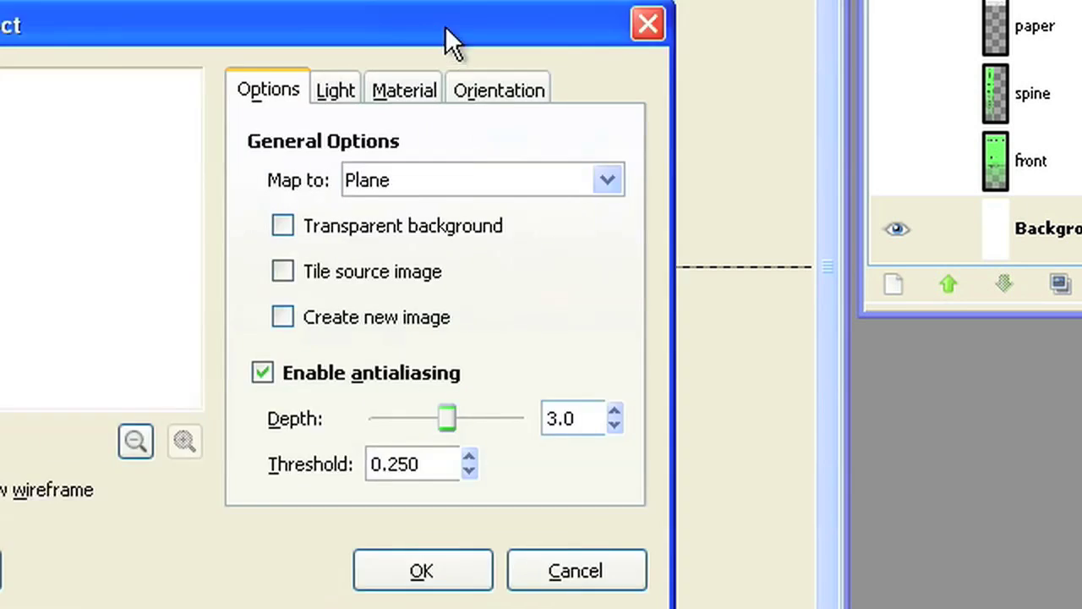
left_click_drag(447, 41, 563, 0)
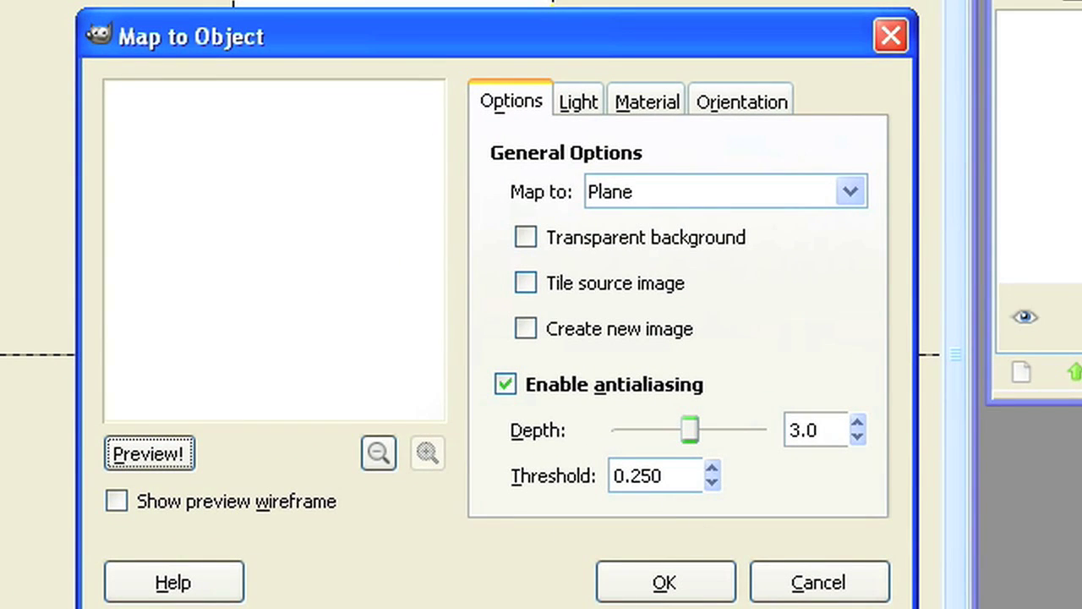
Set Map Object to Box with Transparent background and Create new image enabled.
left_click(526, 237)
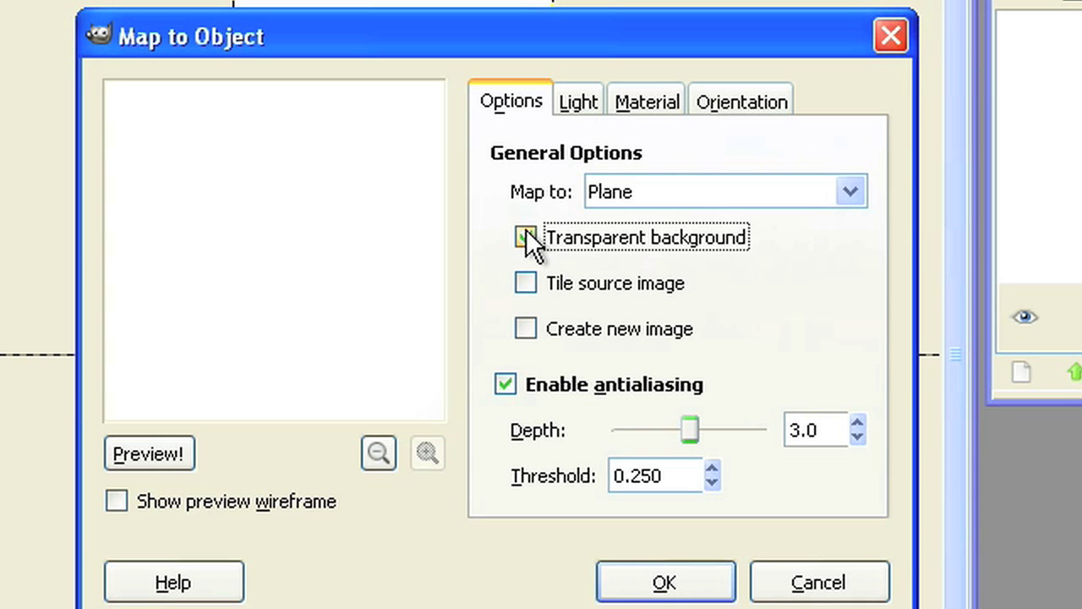
left_click(709, 196)
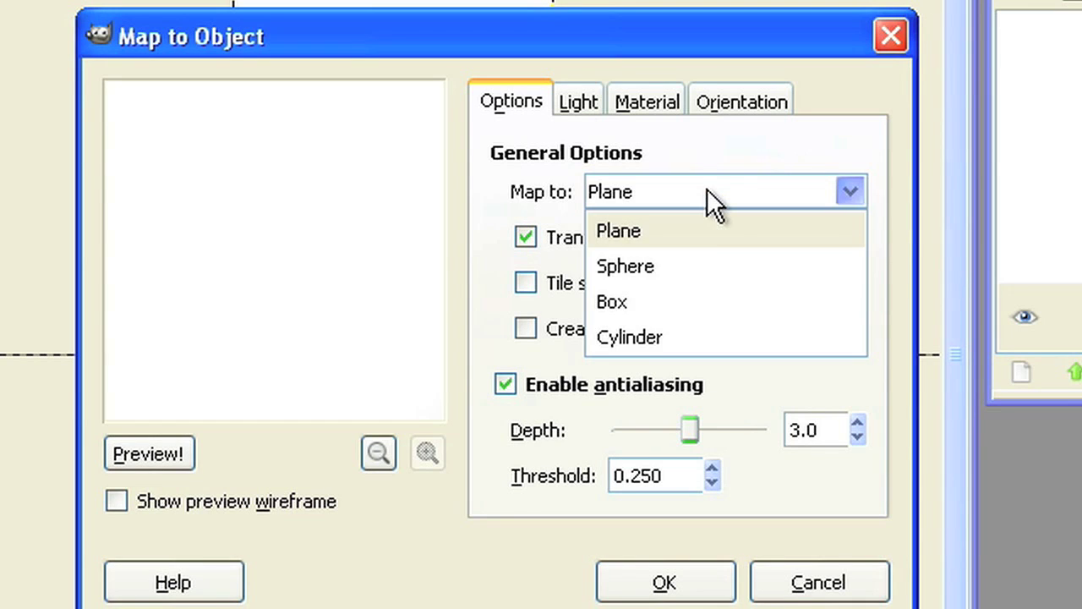
left_click(647, 303)
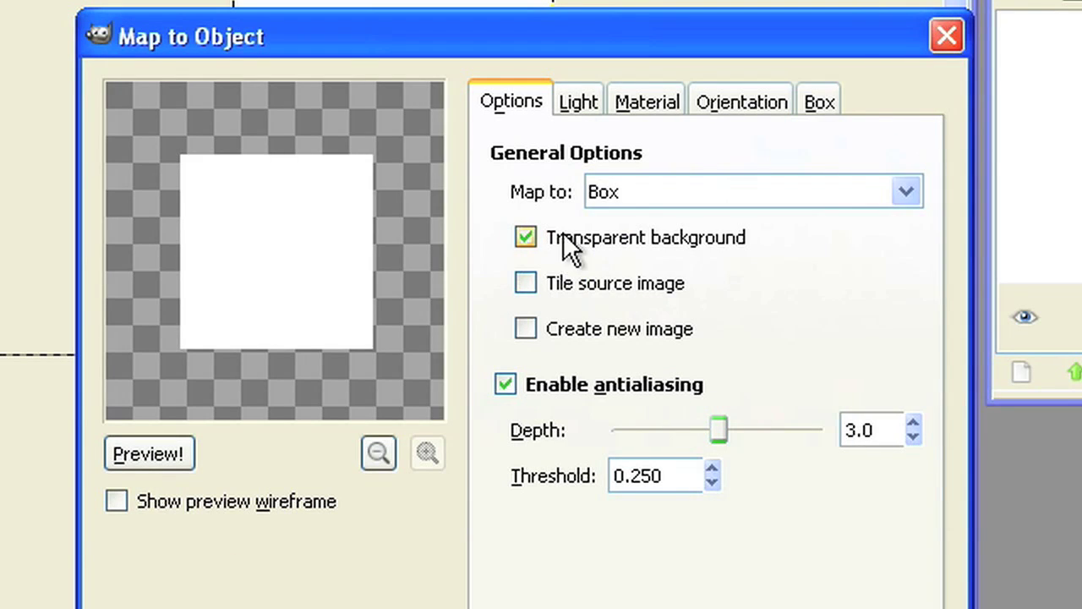
left_click(527, 236)
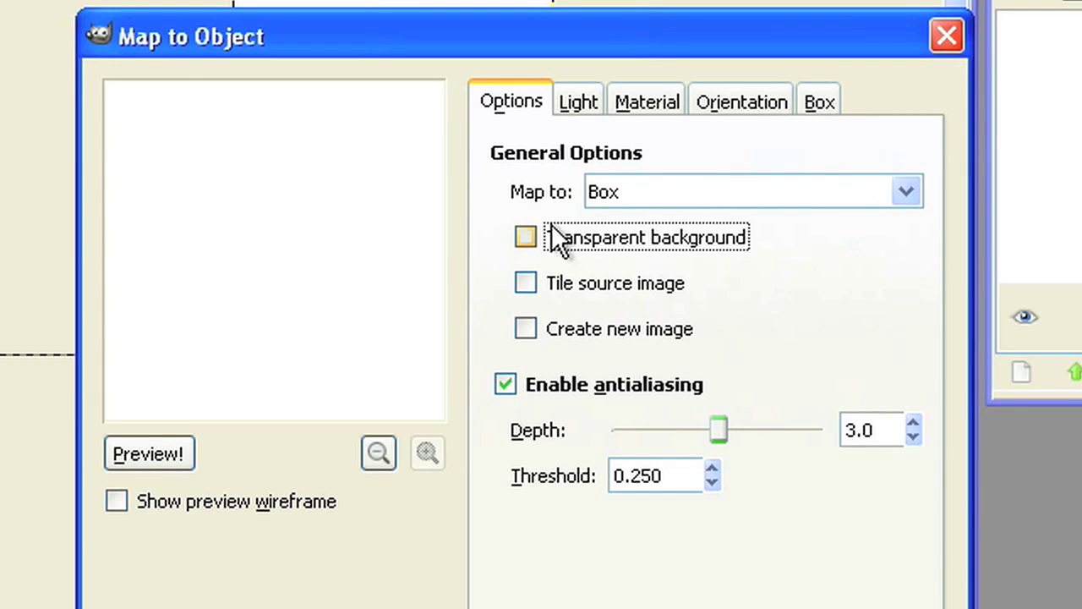
left_click(525, 238)
left_click(528, 330)
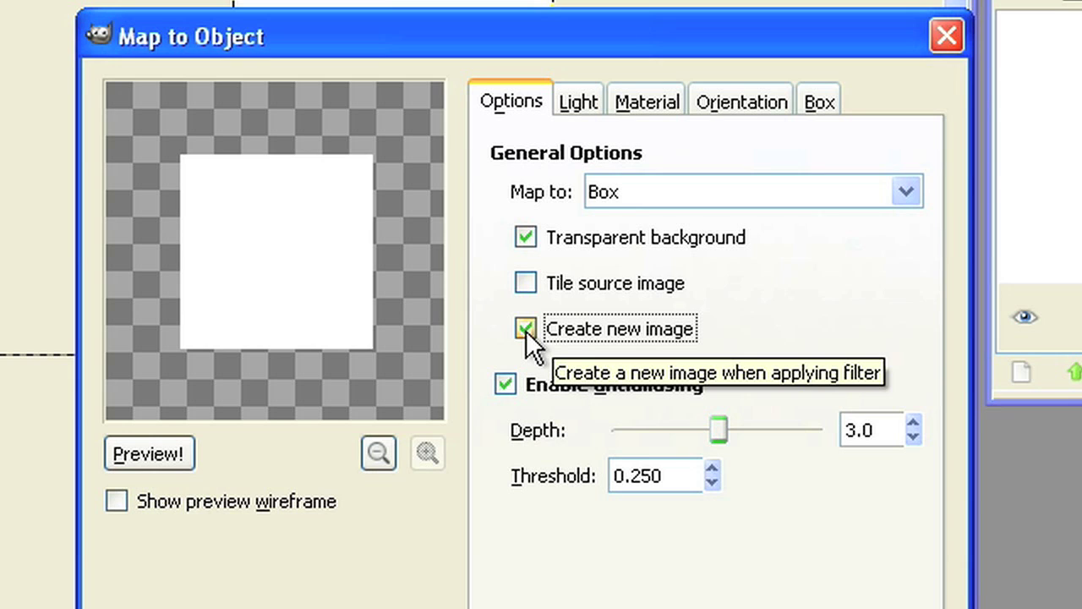
left_click(810, 97)
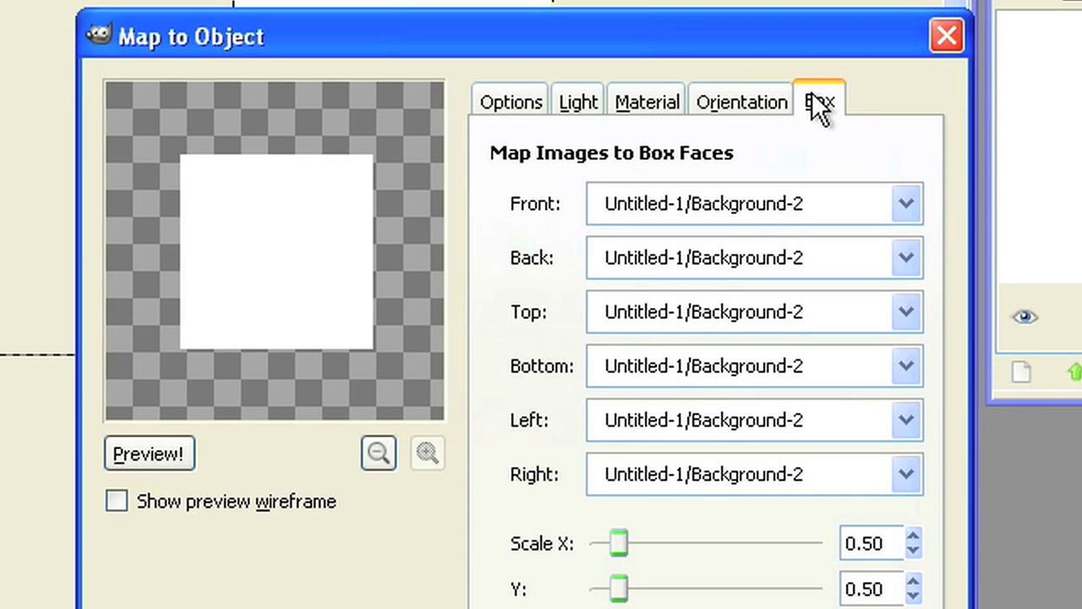
Assign box faces: front-17 front, paper-13 top, spine-20 right, empty-14 back, bottom, left.
left_click(809, 200)
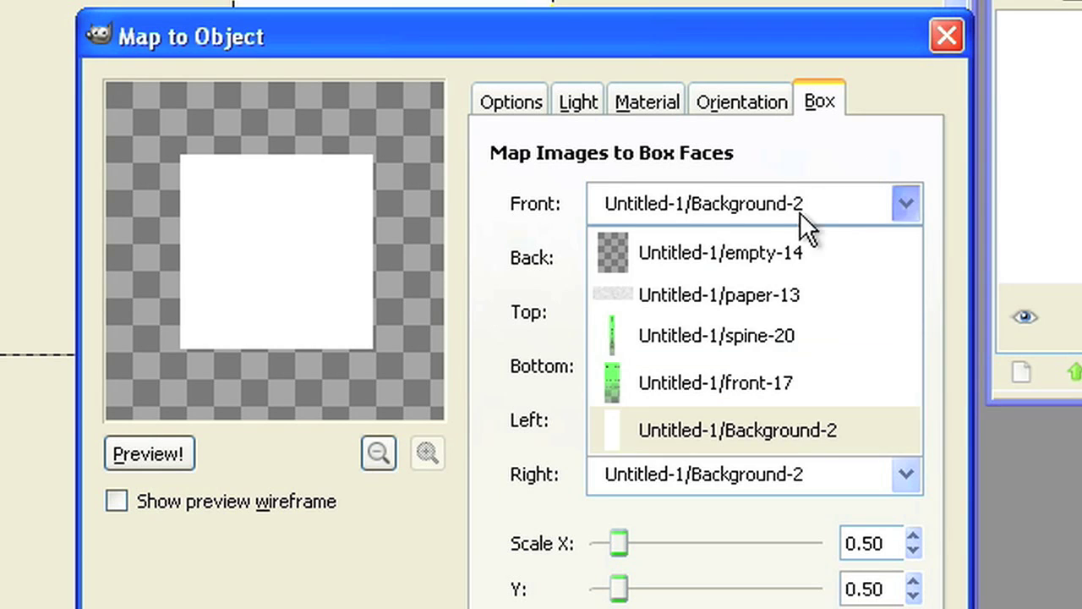
left_click(717, 390)
left_click(769, 267)
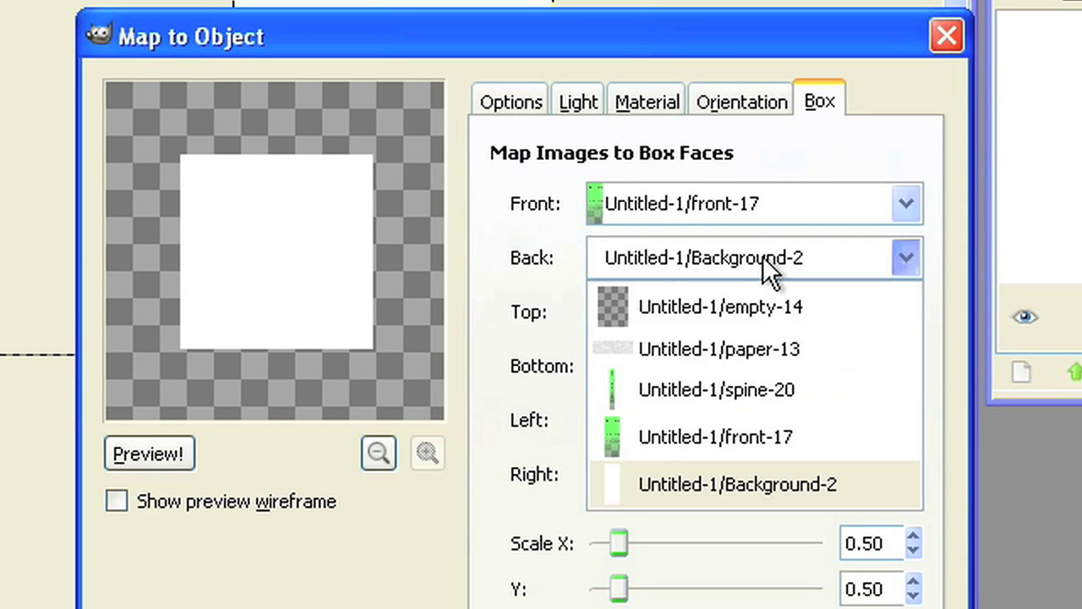
left_click(716, 313)
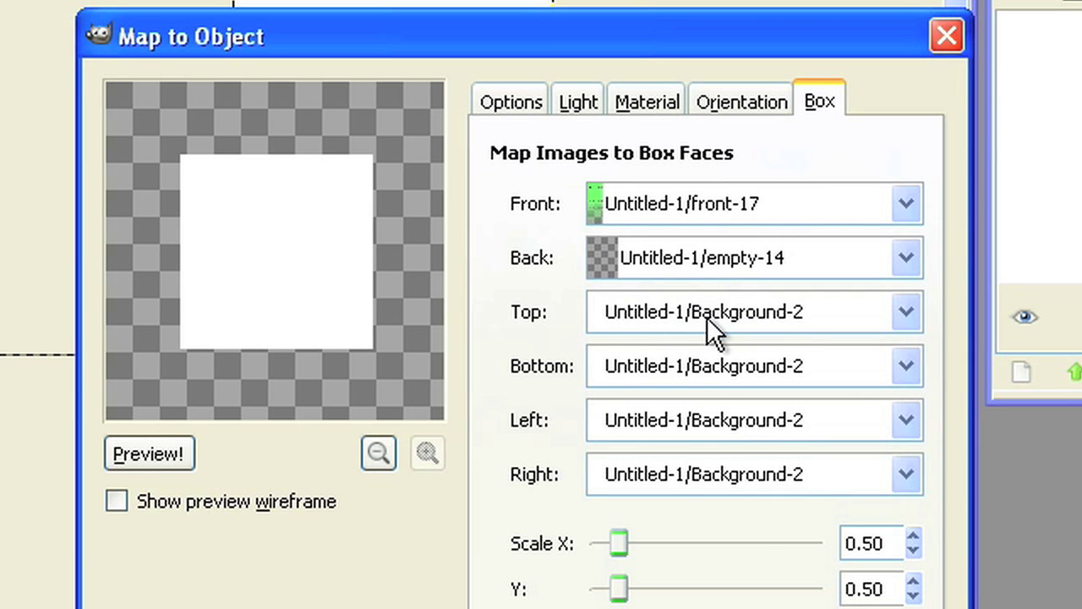
left_click(706, 318)
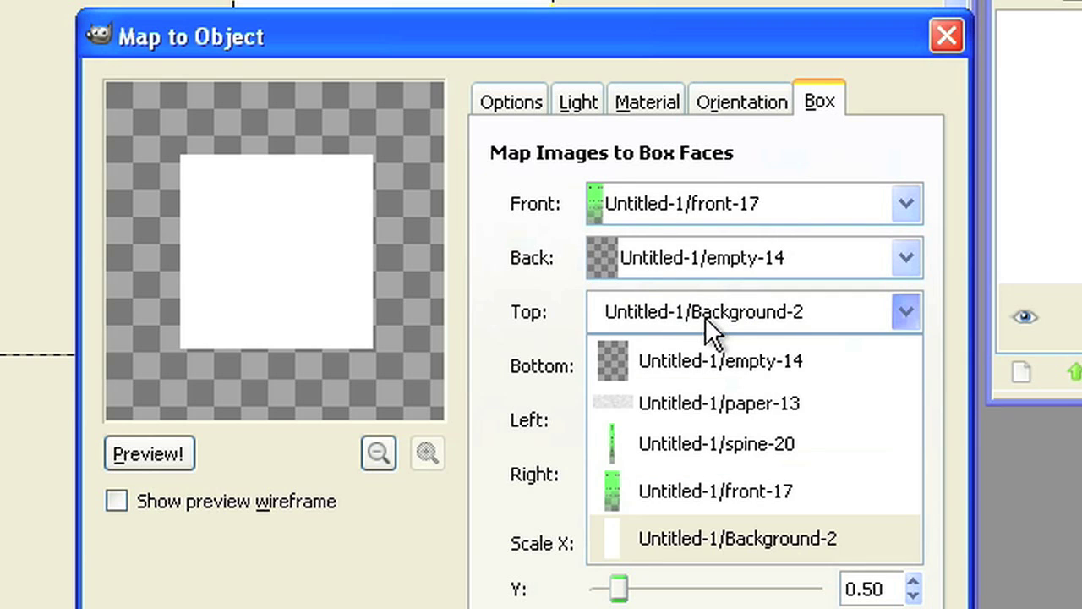
left_click(695, 402)
left_click(655, 377)
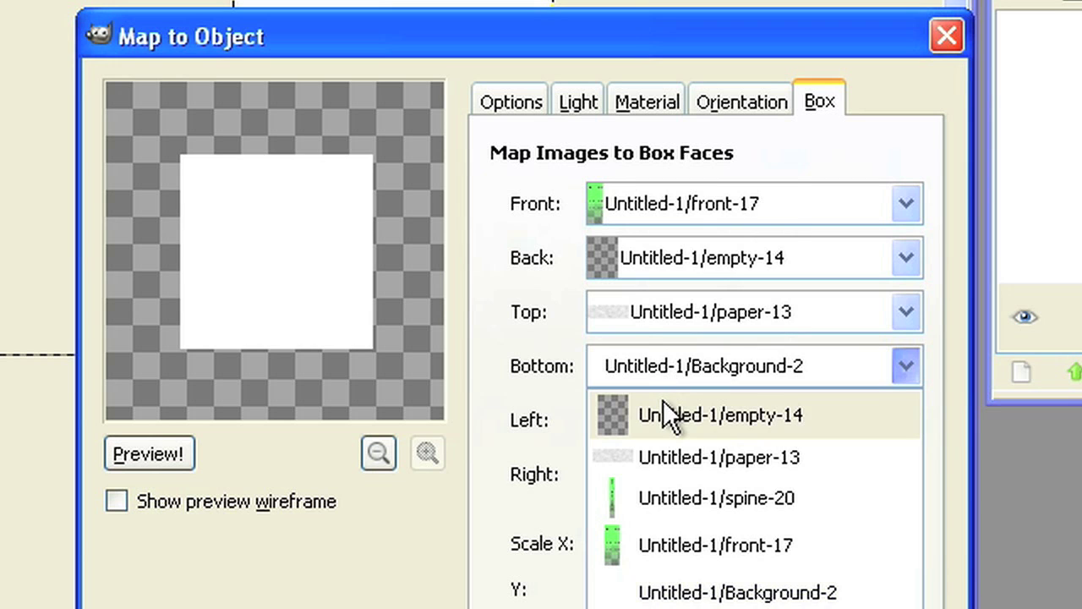
left_click(664, 404)
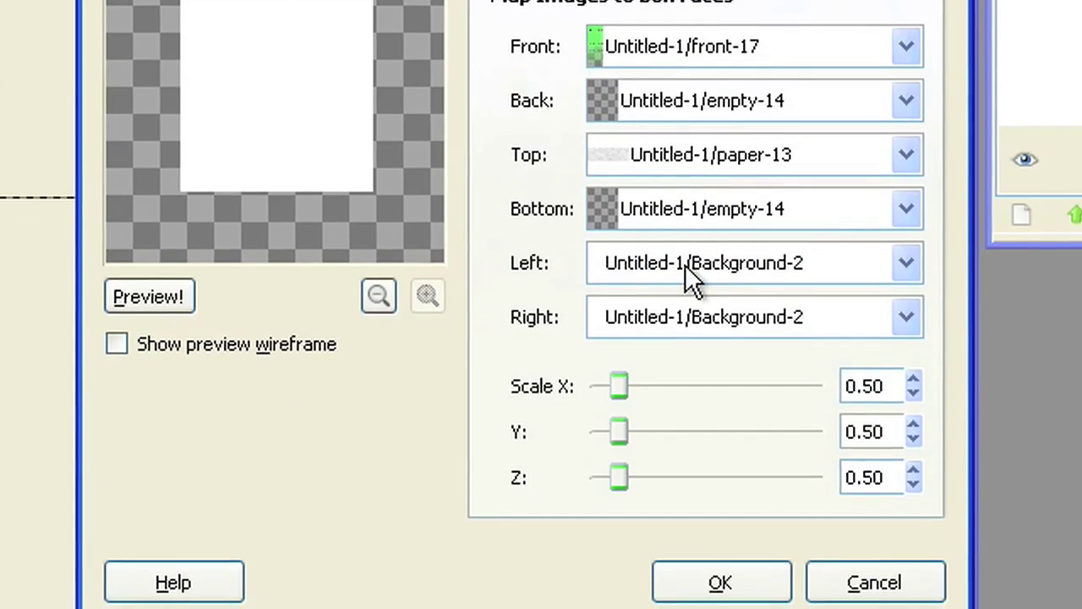
left_click(687, 423)
left_click(678, 316)
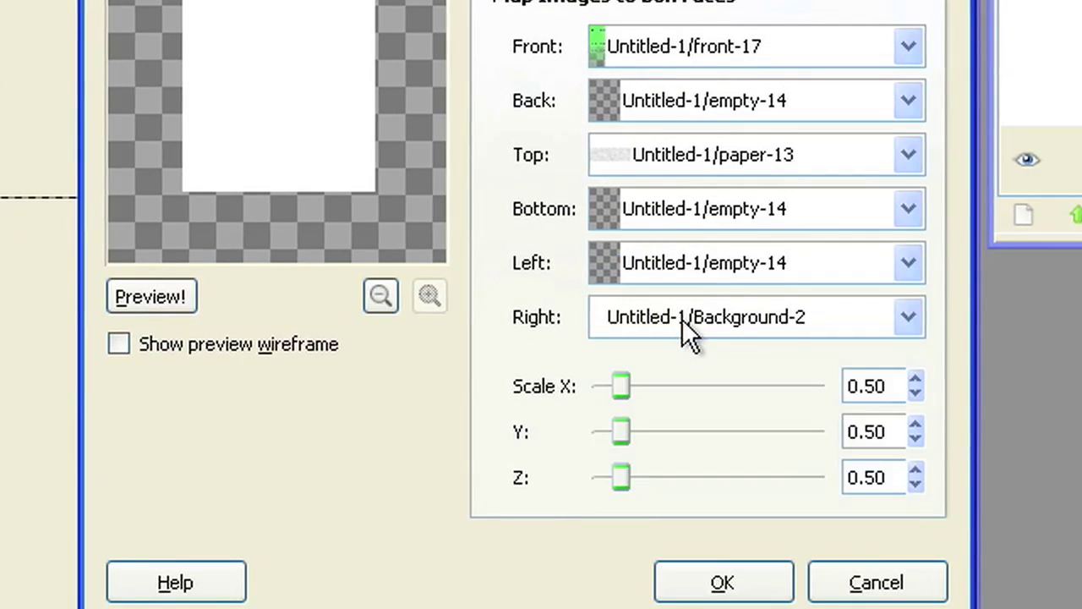
left_click(681, 318)
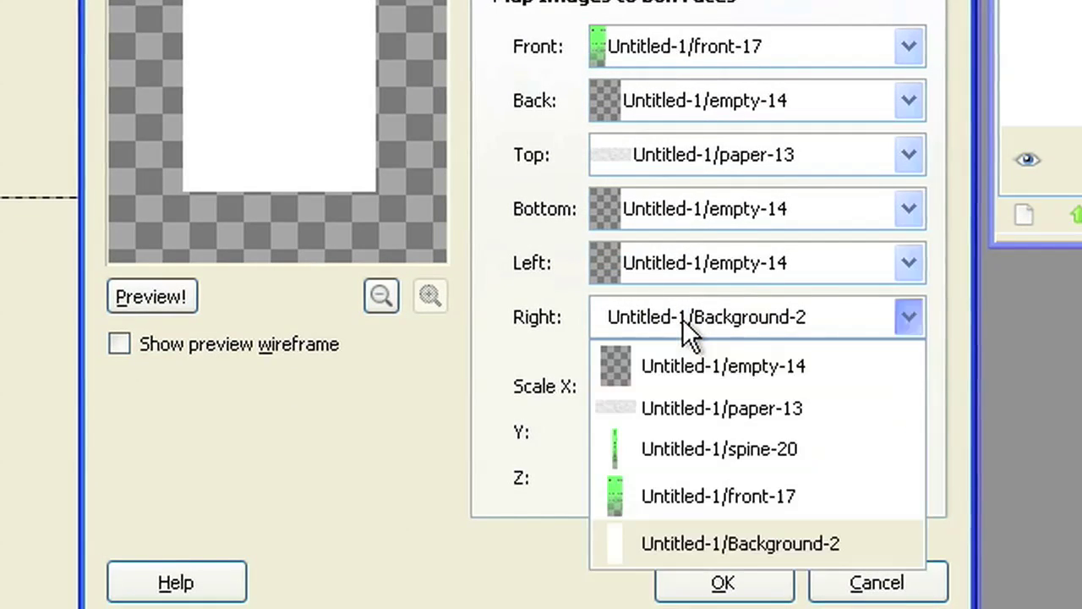
left_click(750, 447)
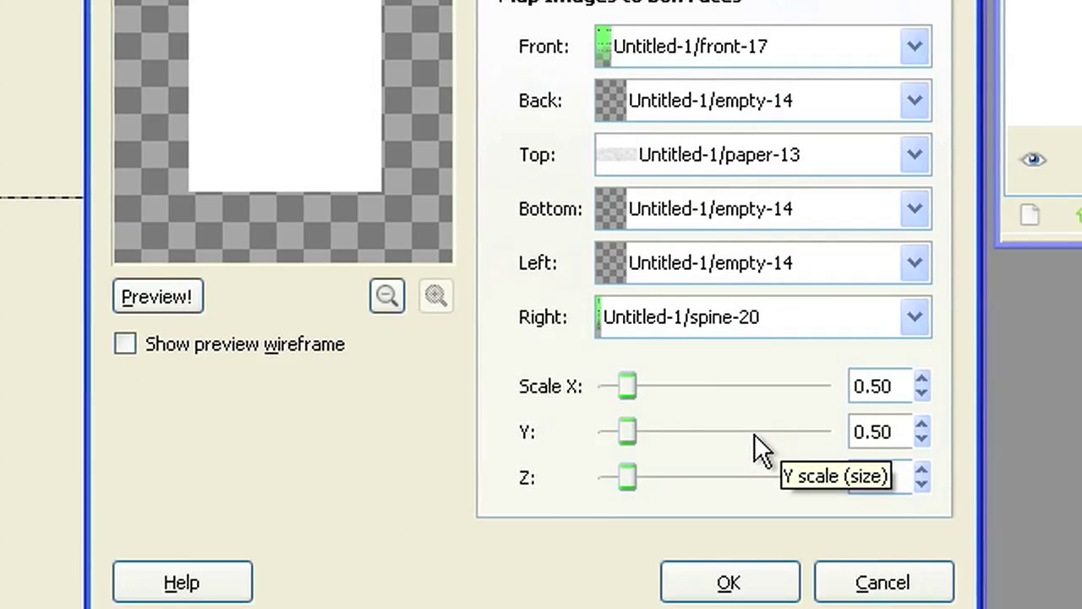
Reduce the box Scale X to 0.40 and set Z to 0.20.
left_click(922, 395)
left_click(924, 395)
left_click(924, 395)
left_click(924, 395)
left_click(925, 395)
left_click(925, 396)
left_click(925, 396)
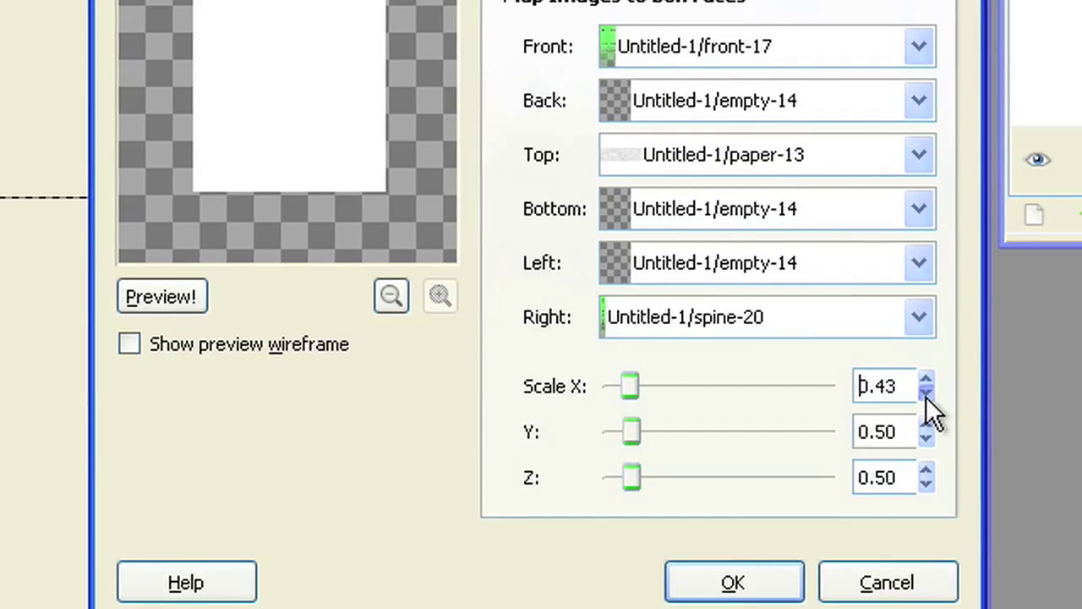
left_click(926, 395)
left_click(926, 395)
left_click(926, 394)
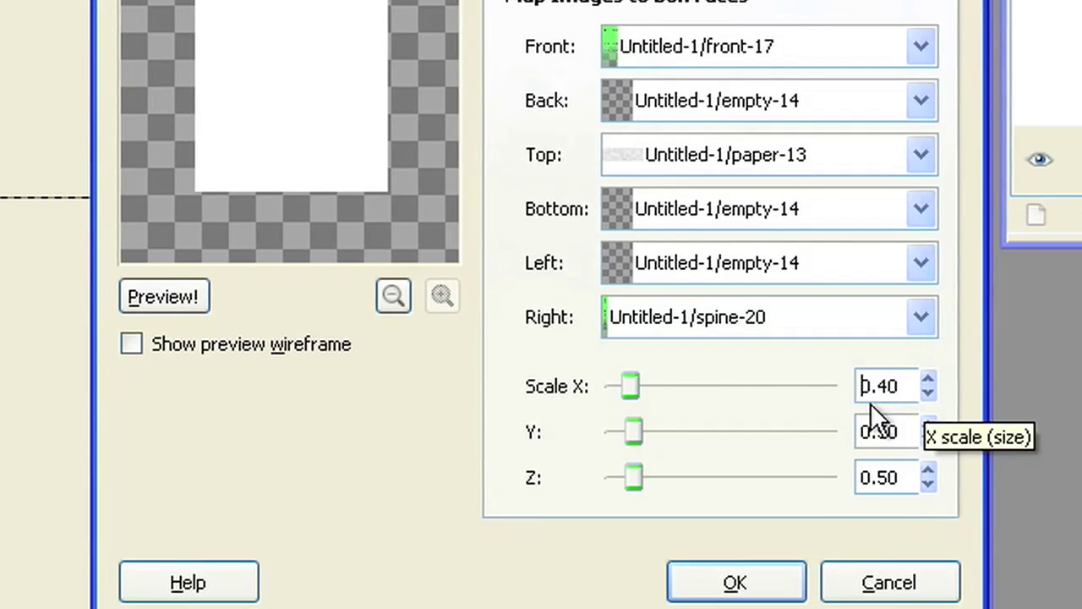
double_click(905, 476)
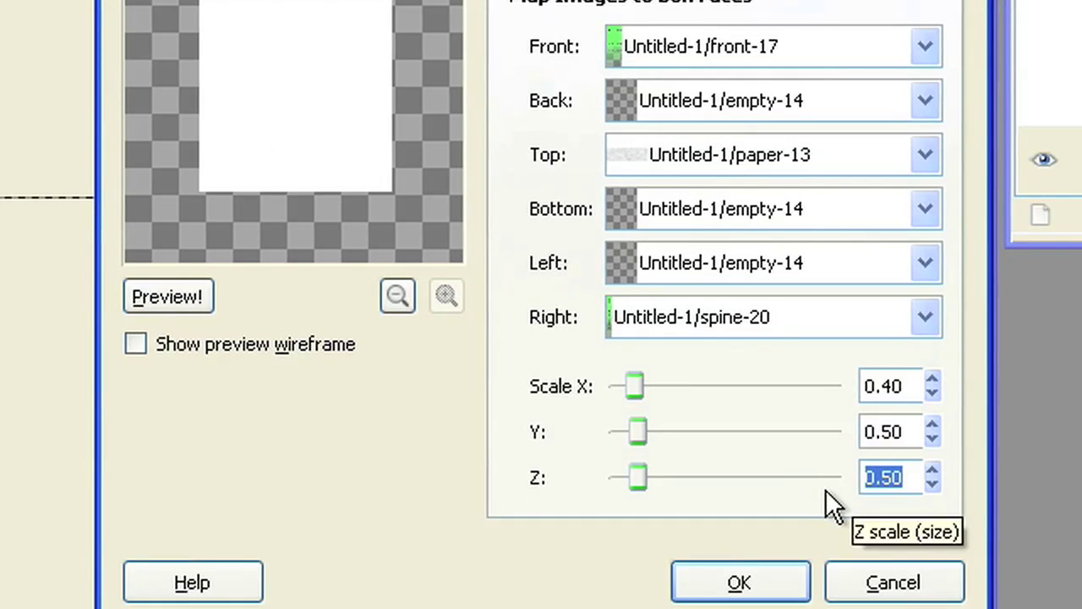
type("0.2")
left_click(894, 432)
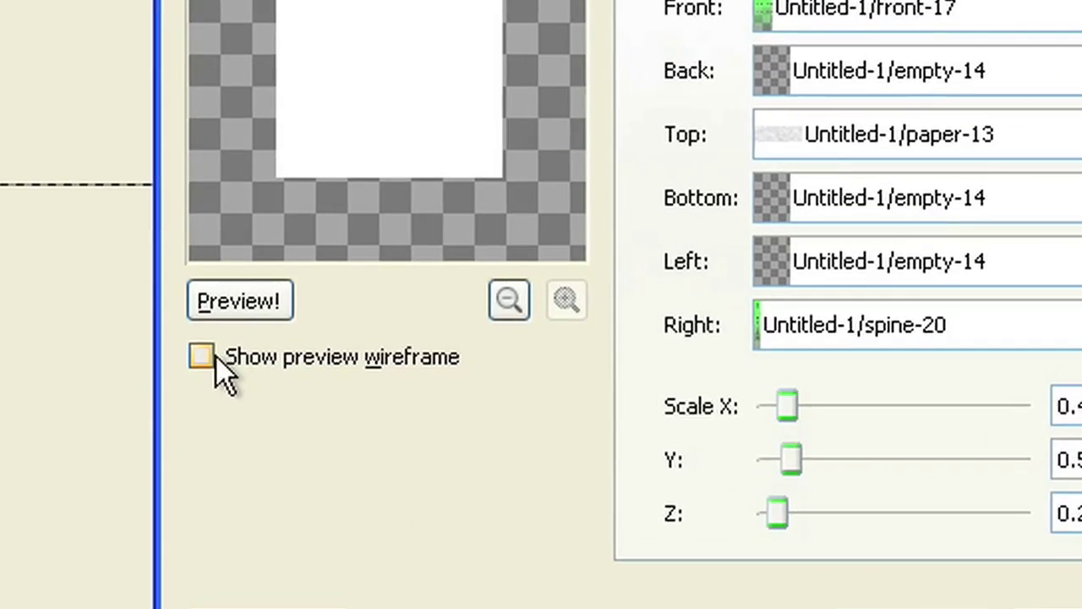
Enable the wireframe preview and rotate the box 20 around X and -25 around Y.
left_click(139, 345)
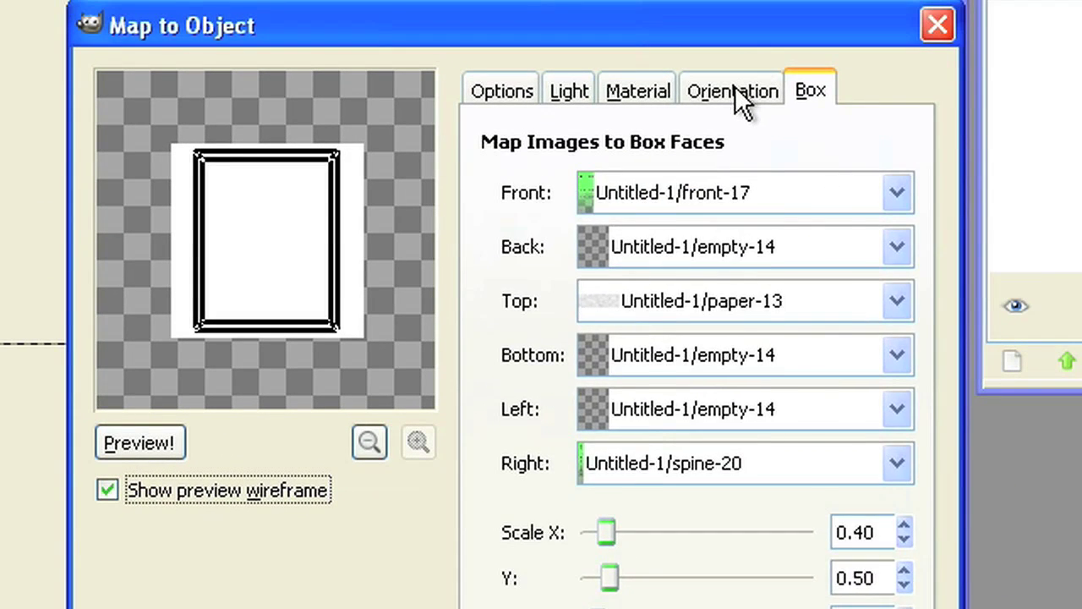
left_click(735, 88)
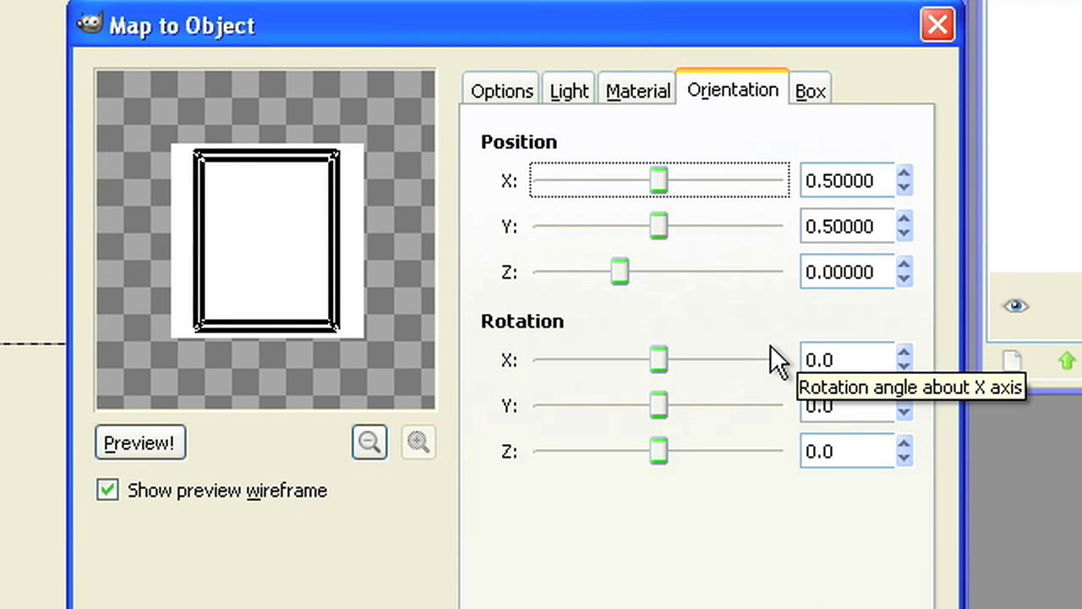
left_click_drag(661, 355, 671, 355)
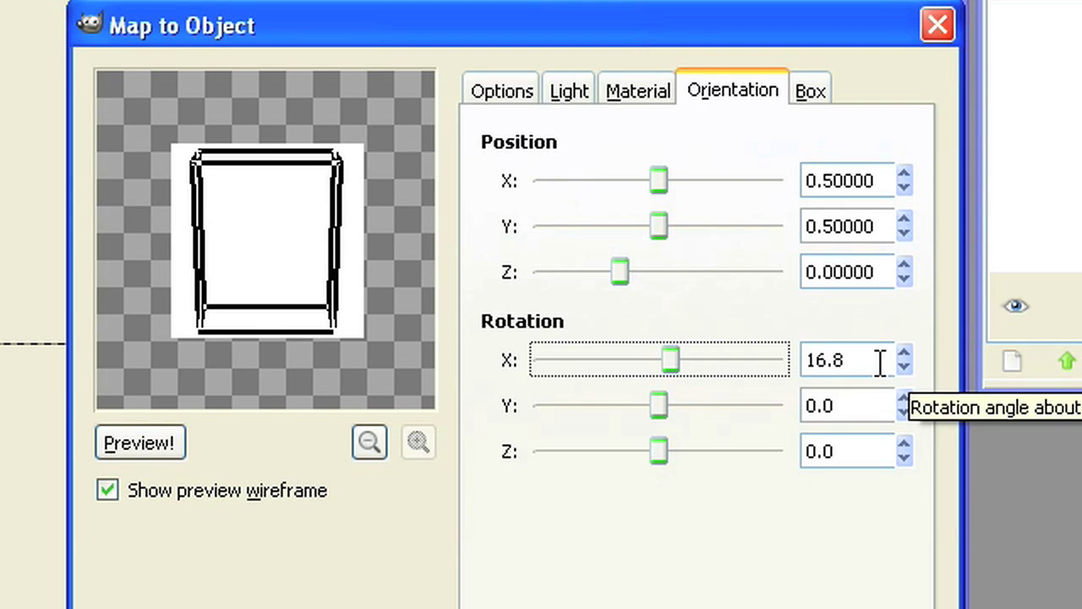
left_click_drag(875, 362, 799, 369)
type("20")
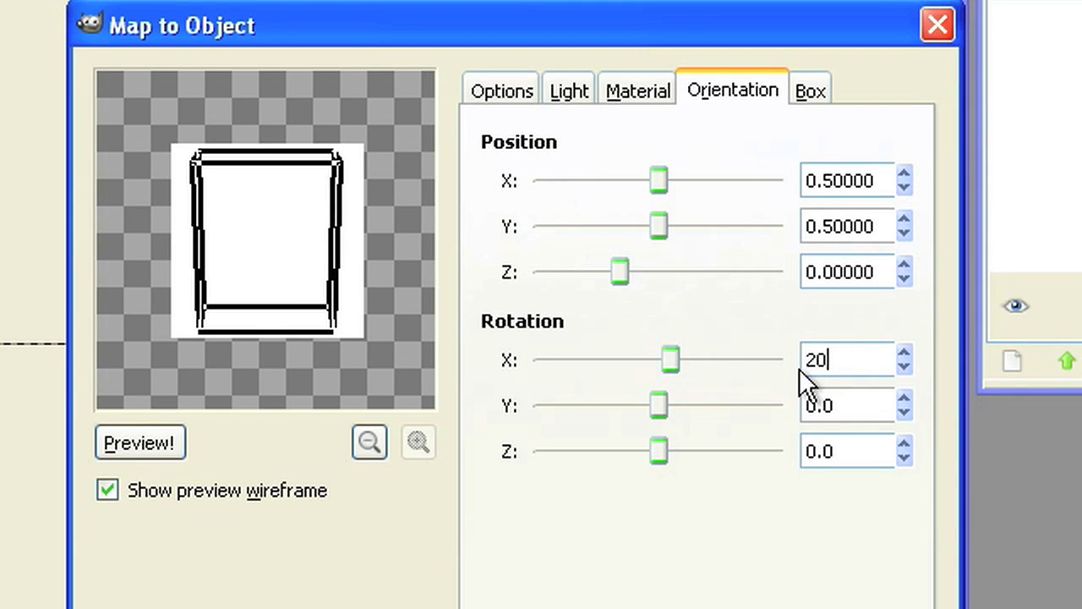
key("Return")
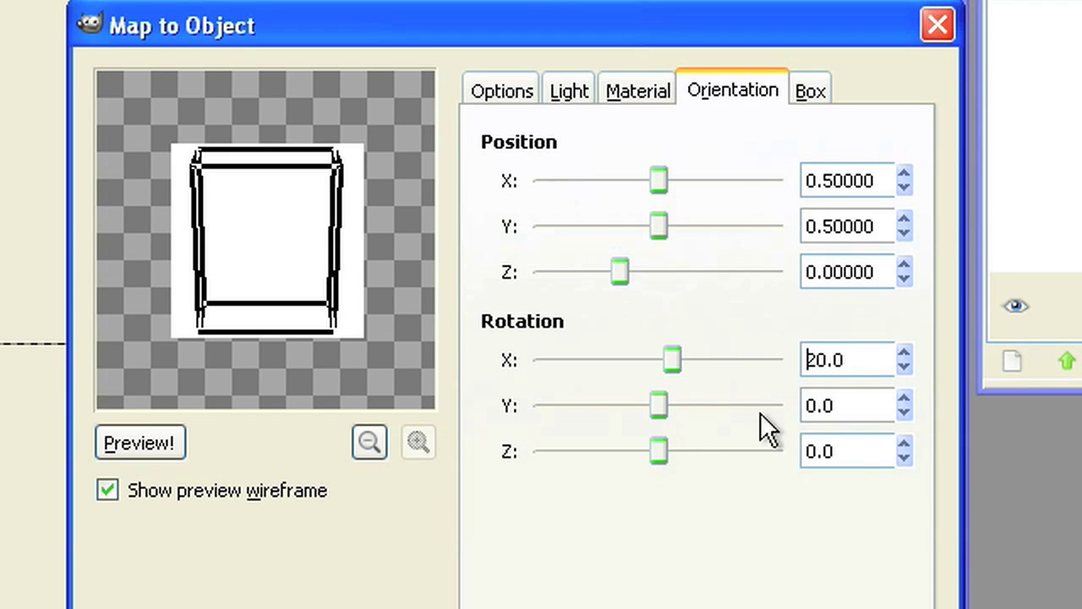
left_click_drag(839, 409, 747, 418)
type("-25")
key("Return")
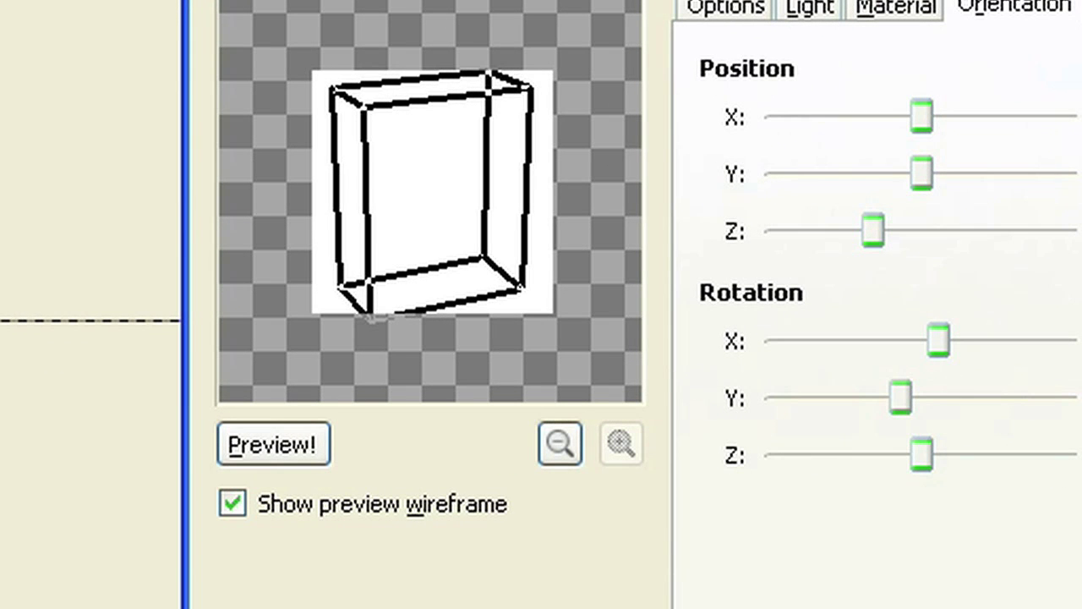
left_click(299, 443)
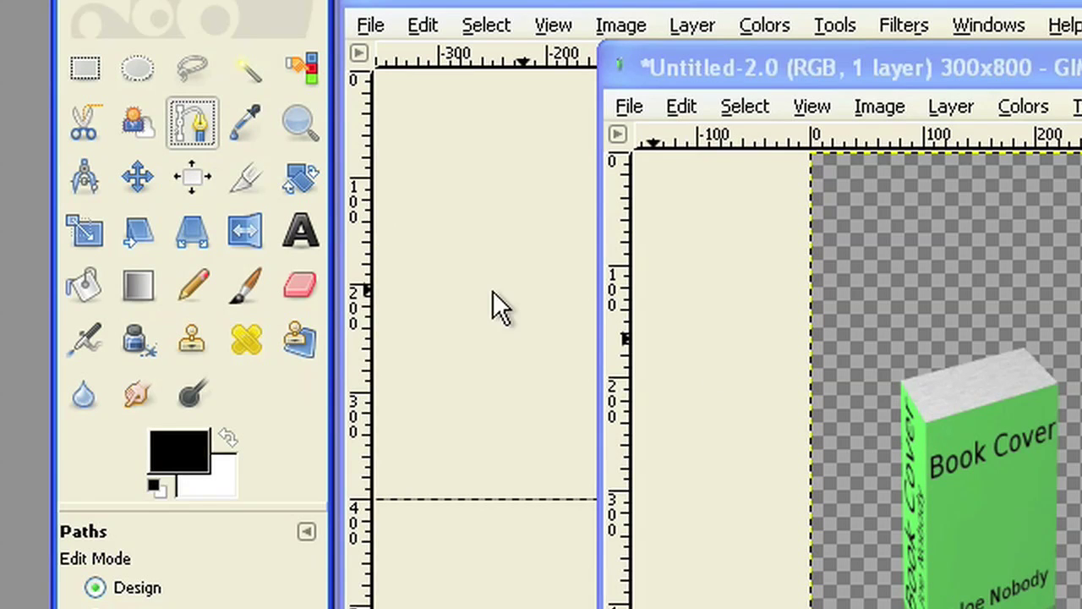
Zoom in on the rendered 300 × 800 book image.
left_click(296, 127)
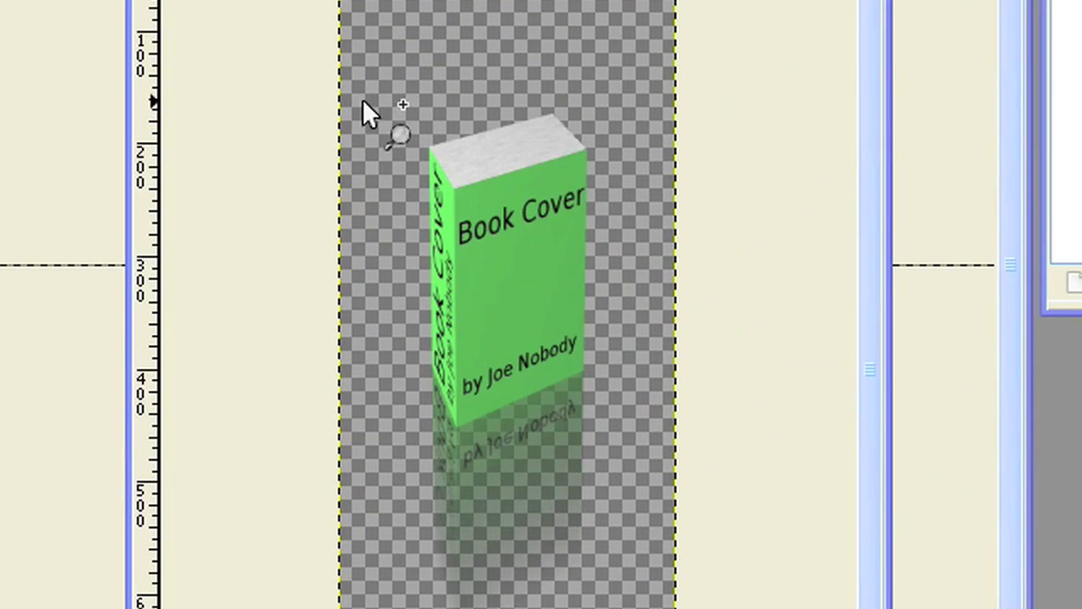
left_click_drag(836, 330, 707, 475)
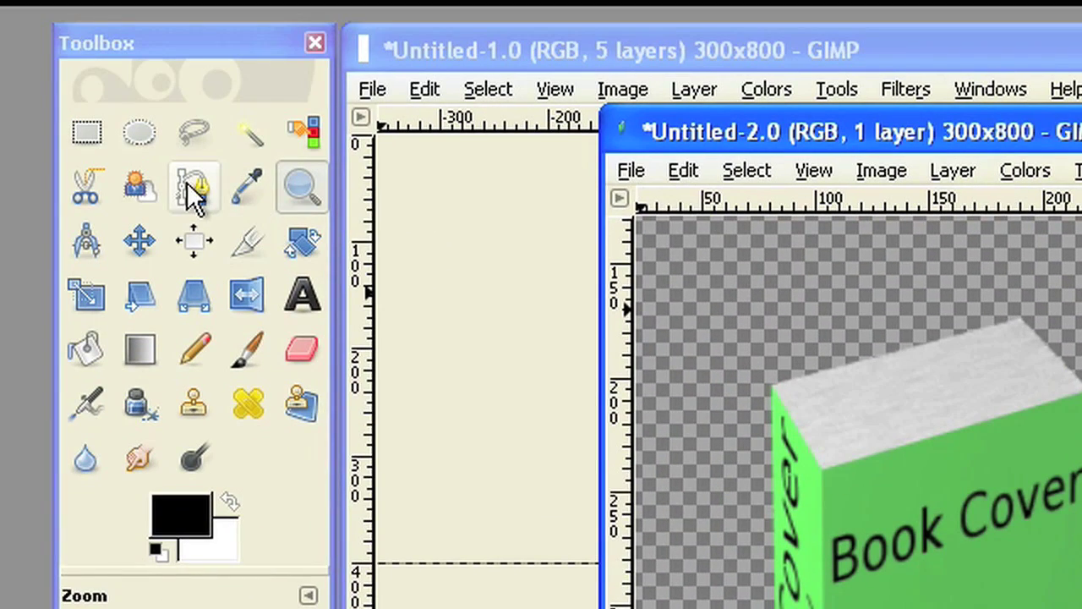
Trace a closed path around the book's top corners, sides and bottom edge.
left_click(190, 186)
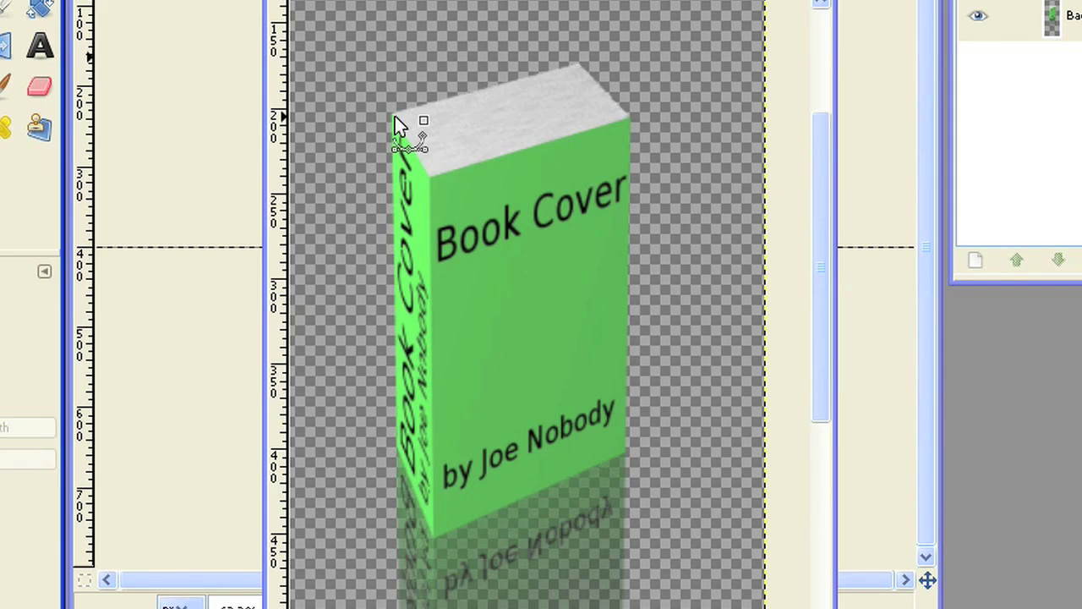
left_click(393, 113)
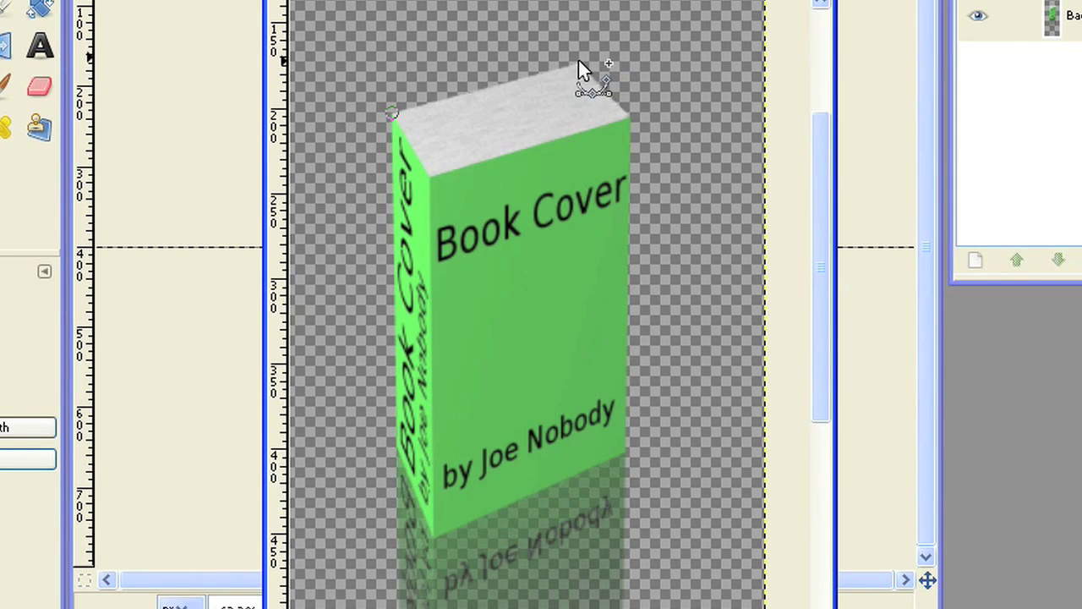
left_click(578, 60)
left_click(627, 110)
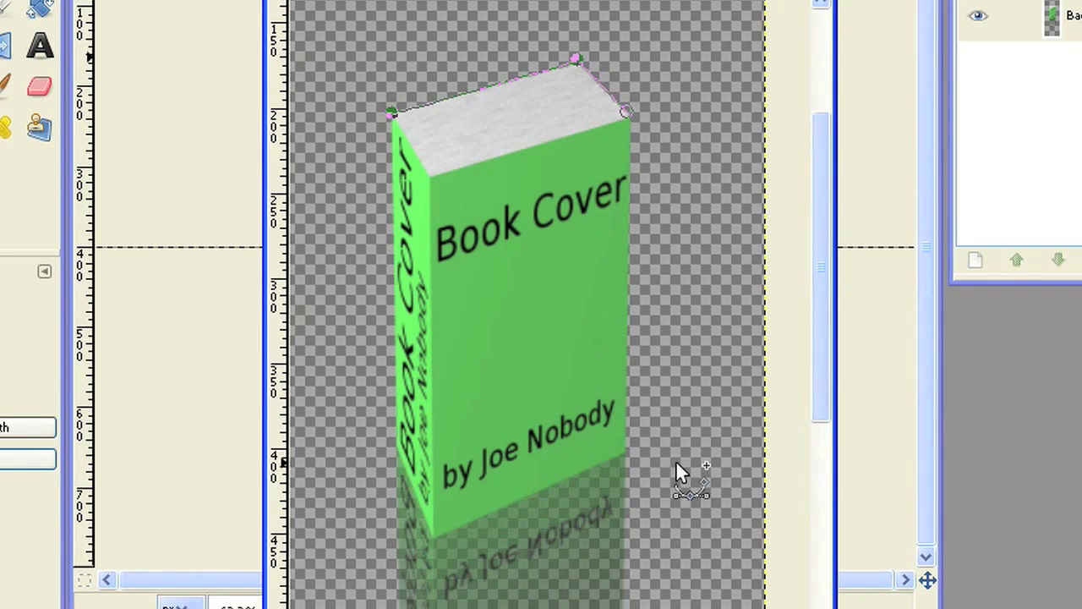
left_click(433, 534)
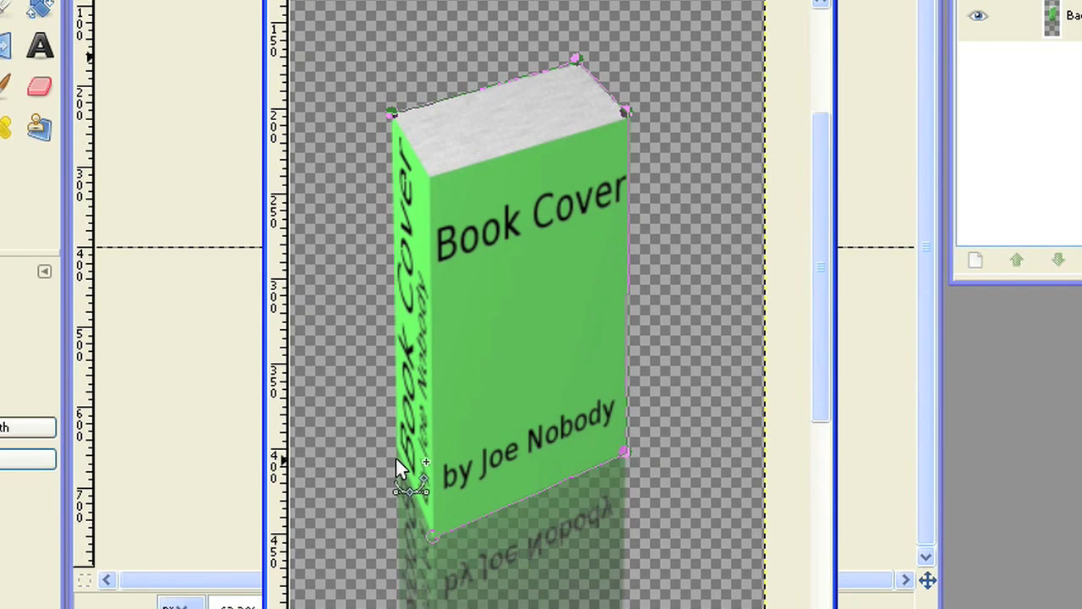
left_click(393, 115)
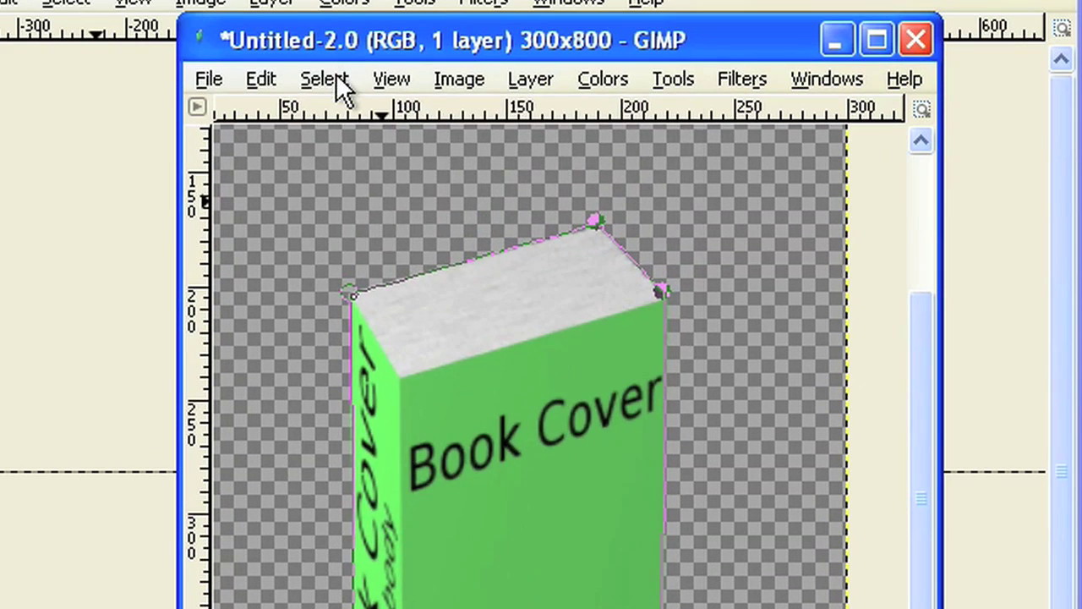
left_click(325, 80)
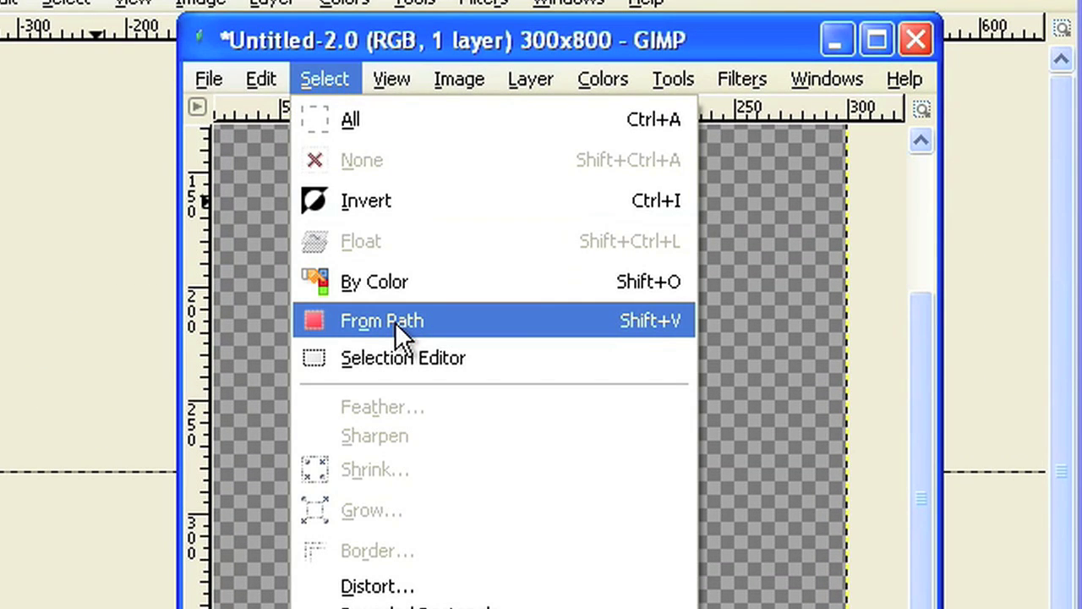
Convert the book outline path into a selection with Select > From Path.
left_click(439, 321)
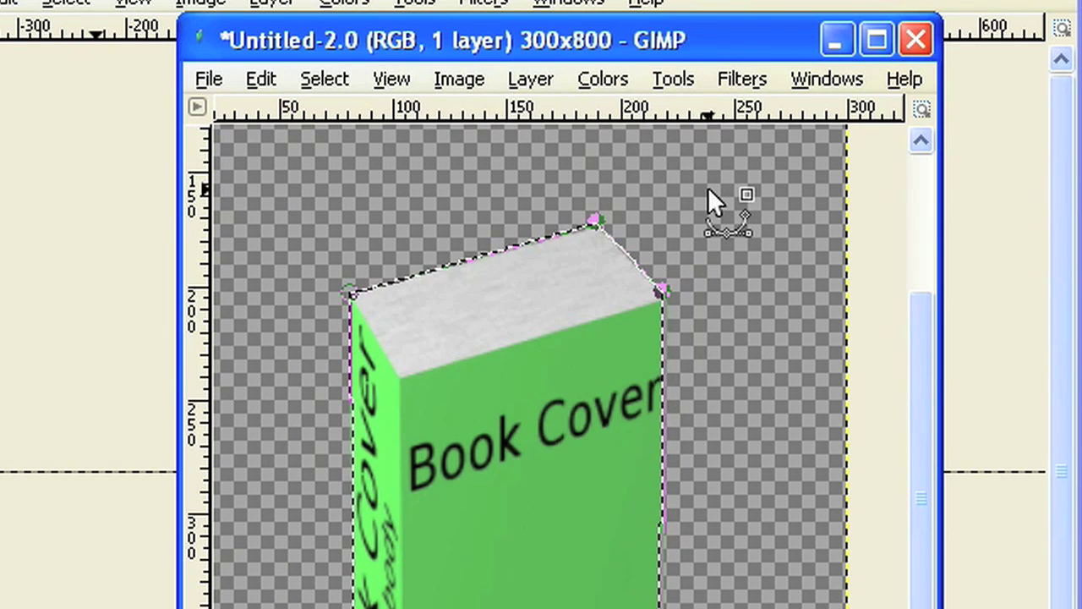
left_click(735, 76)
Add a Perspective shadow with angle 145, blur radius 20 and canvas resizing allowed.
mouse_move(880, 370)
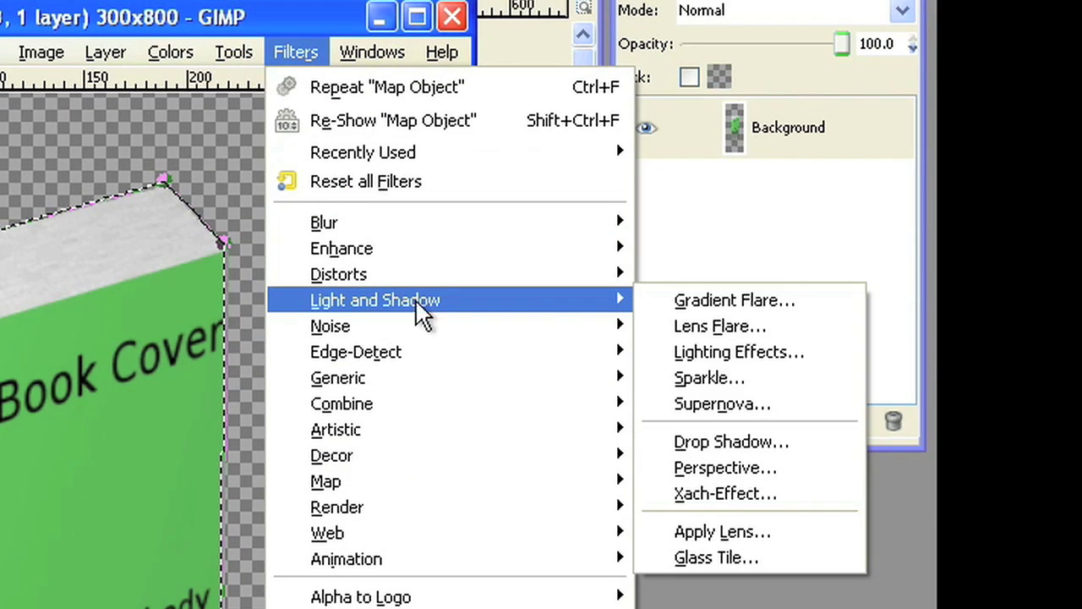
left_click(700, 470)
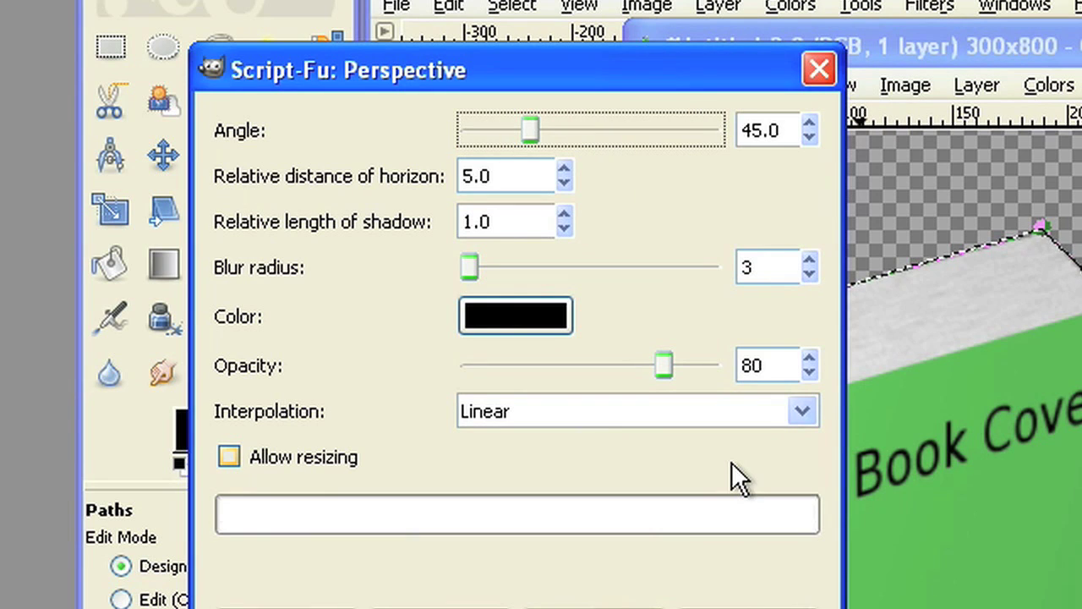
left_click(743, 129)
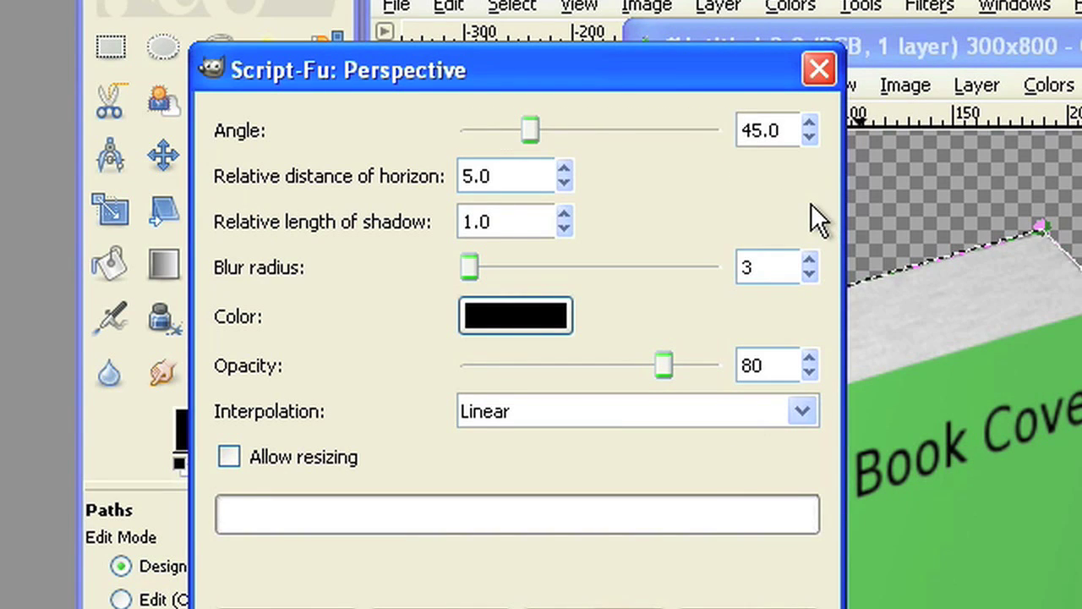
type("1")
key("Tab")
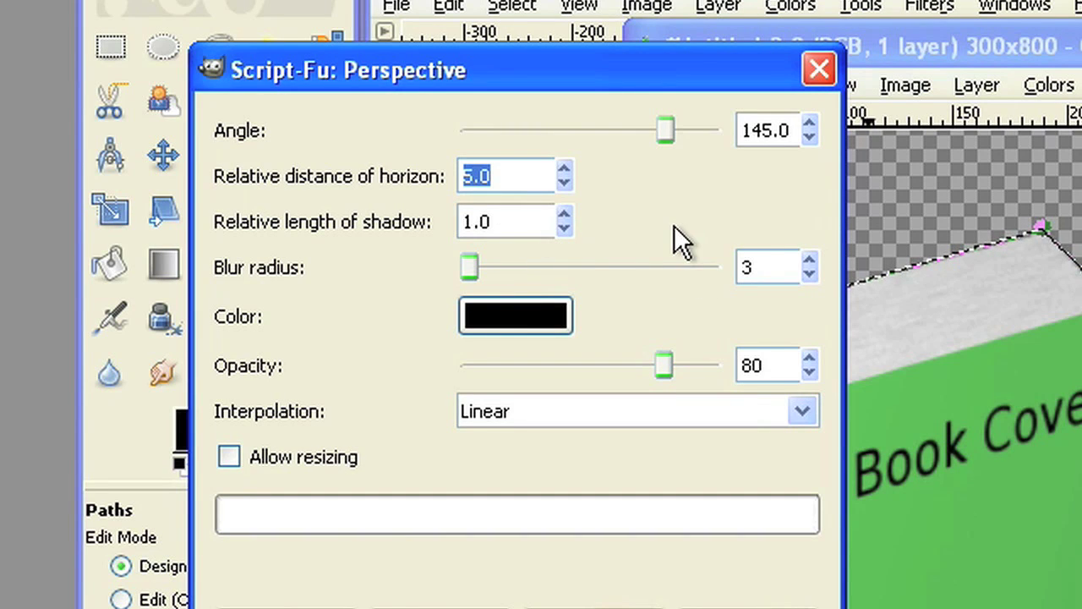
key("Tab")
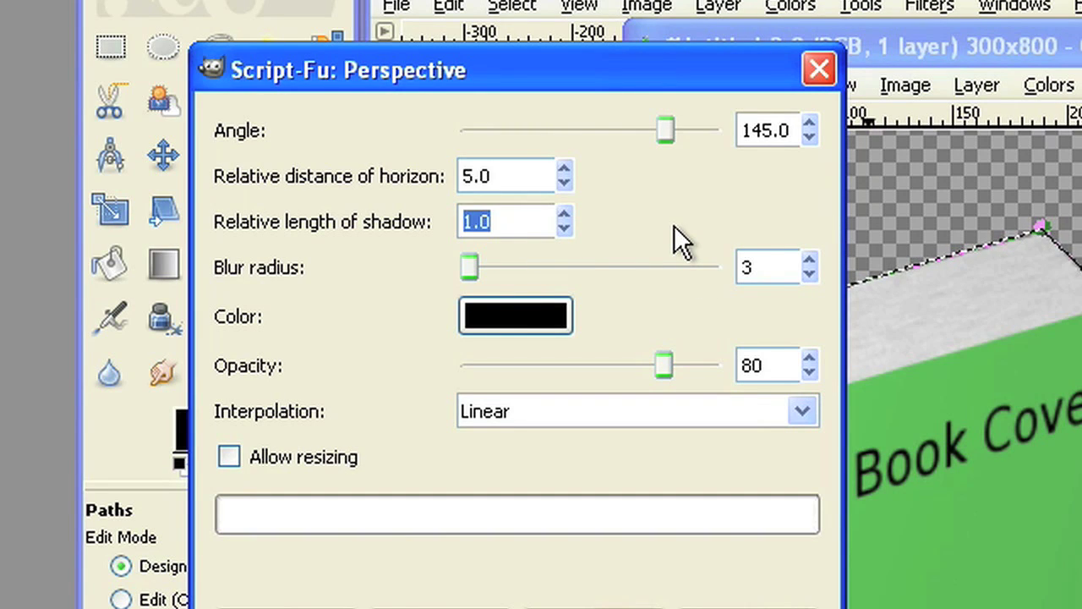
key("Tab")
key("Tab")
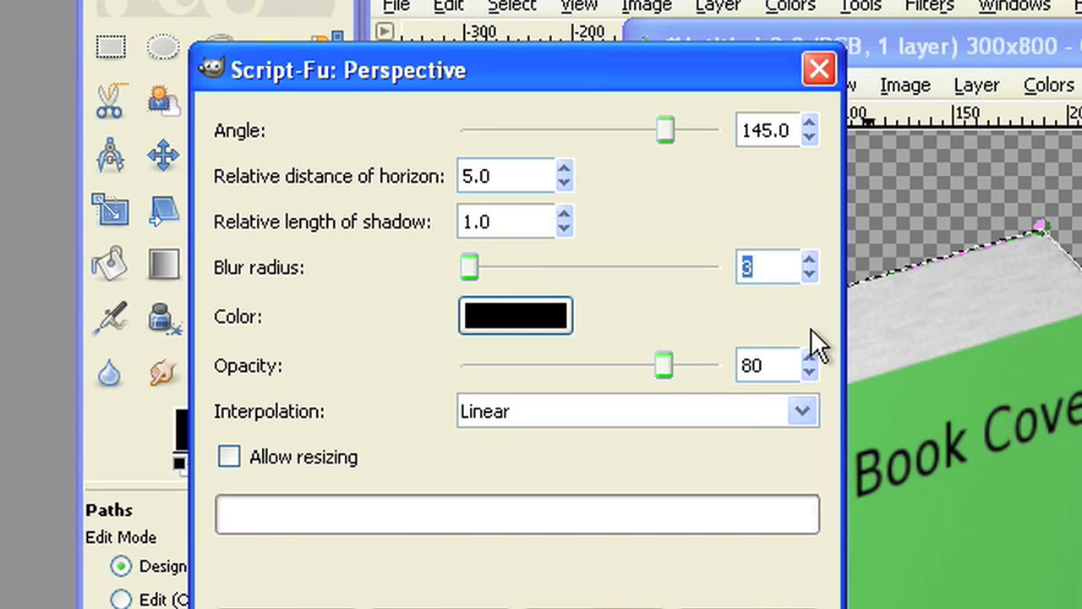
type("20")
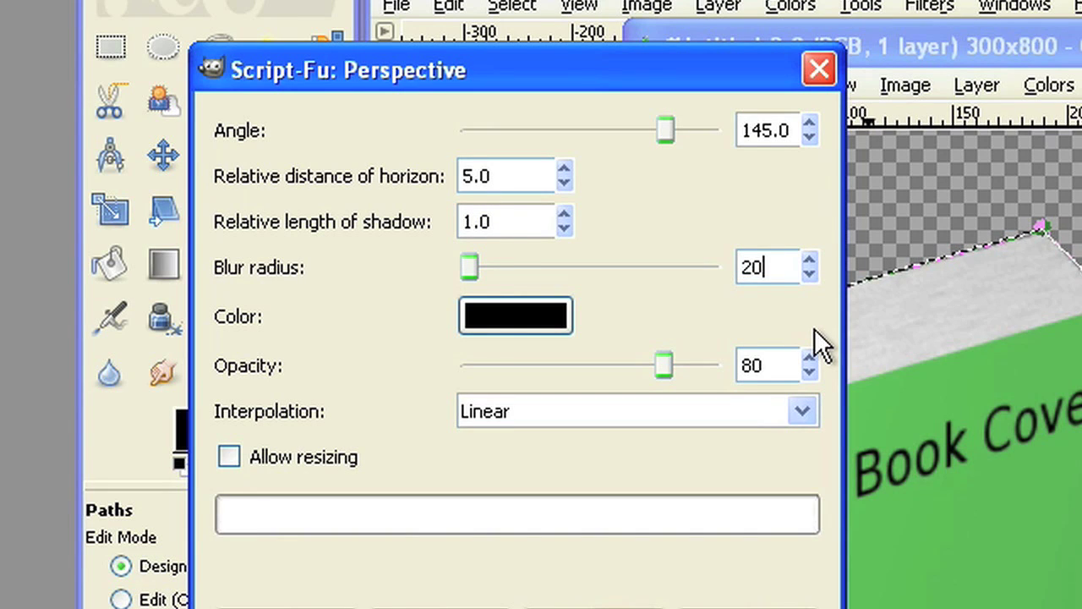
key("Tab")
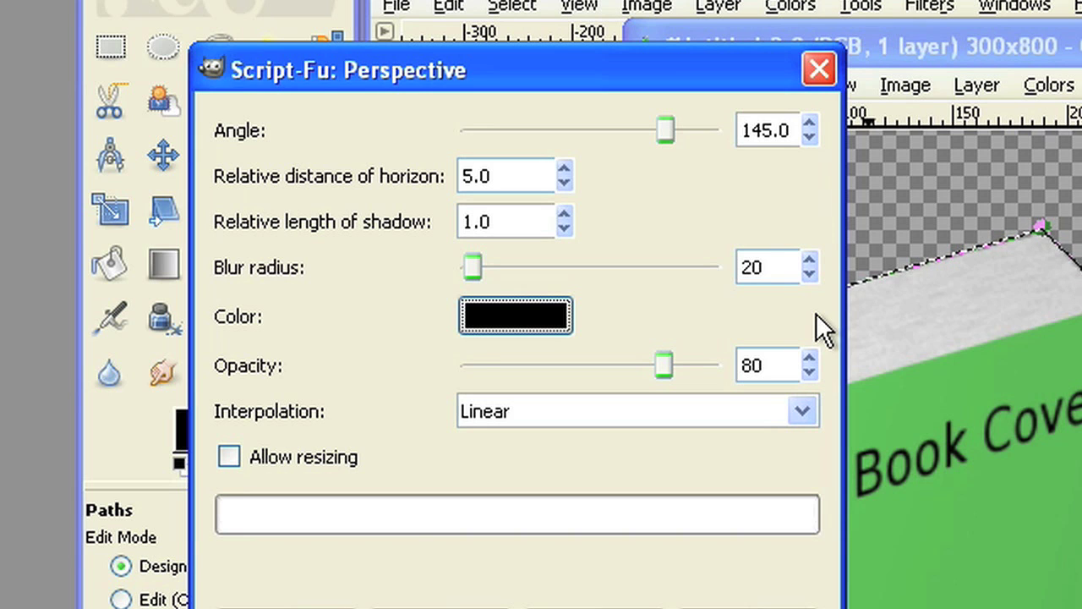
left_click(232, 459)
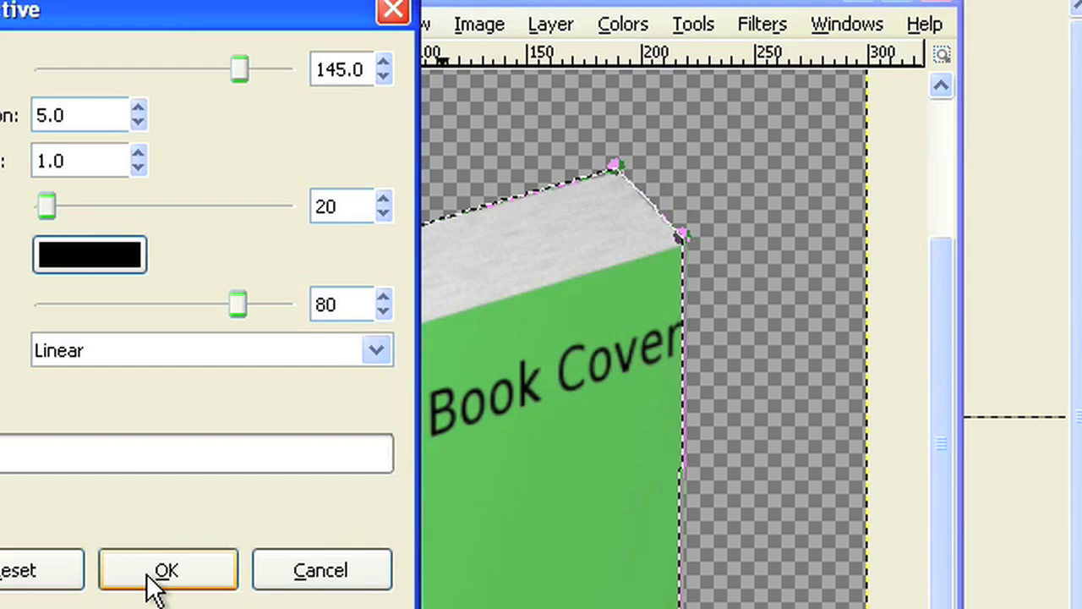
left_click(448, 603)
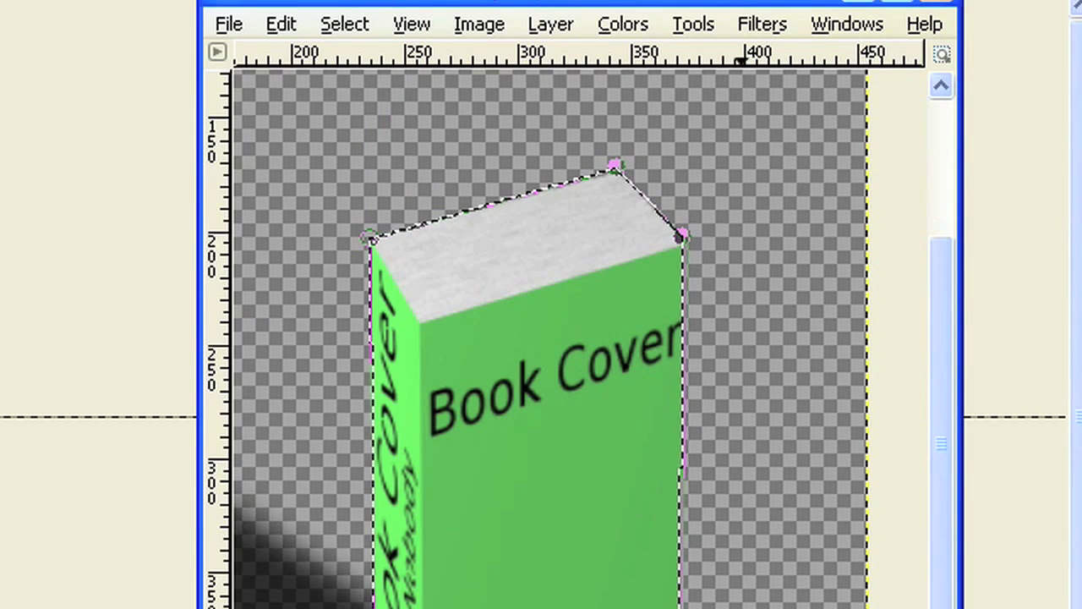
Deselect everything and view the shadowed book image at 1:1 (100%) zoom.
key("ctrl+shift+a")
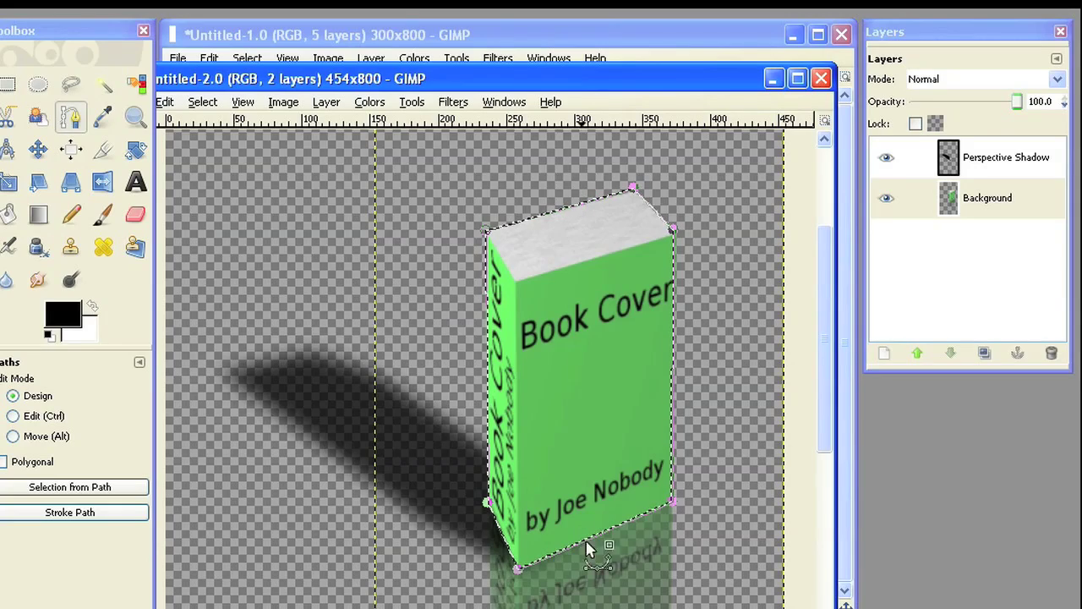
left_click(284, 101)
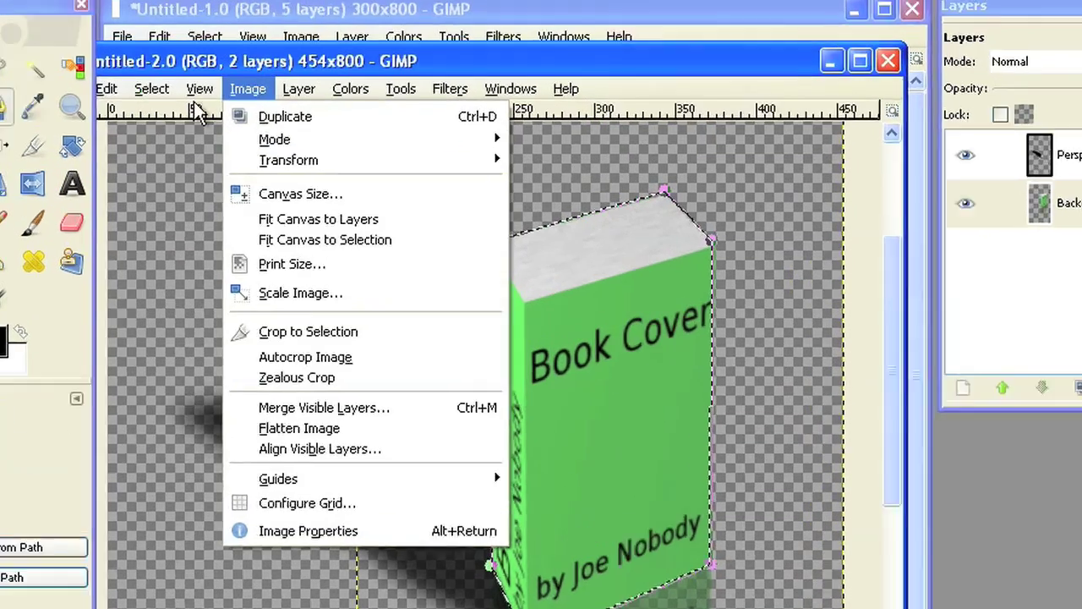
mouse_move(197, 97)
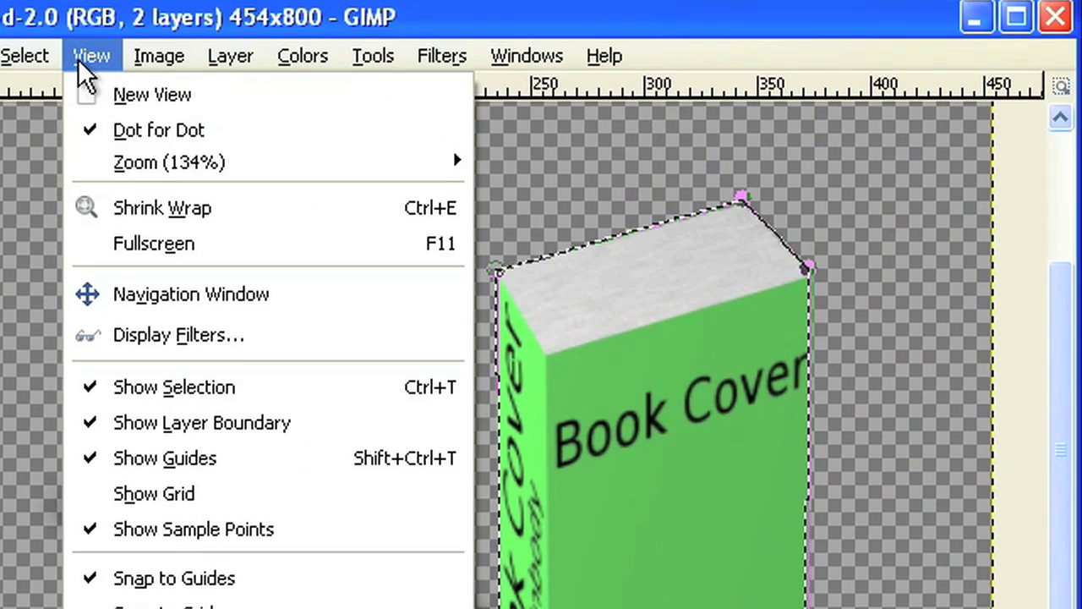
mouse_move(251, 165)
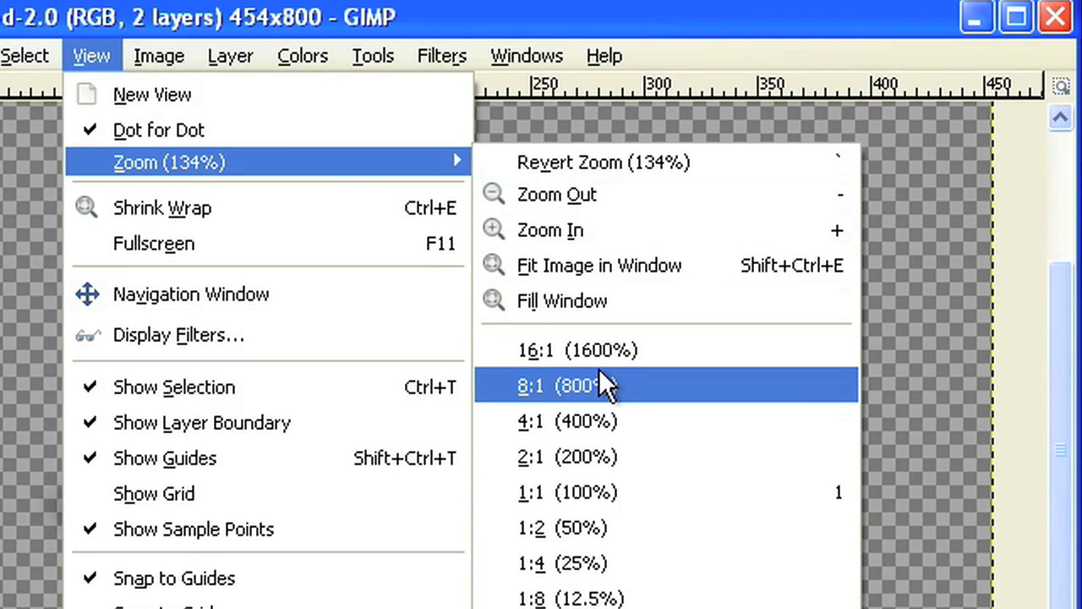
left_click(563, 491)
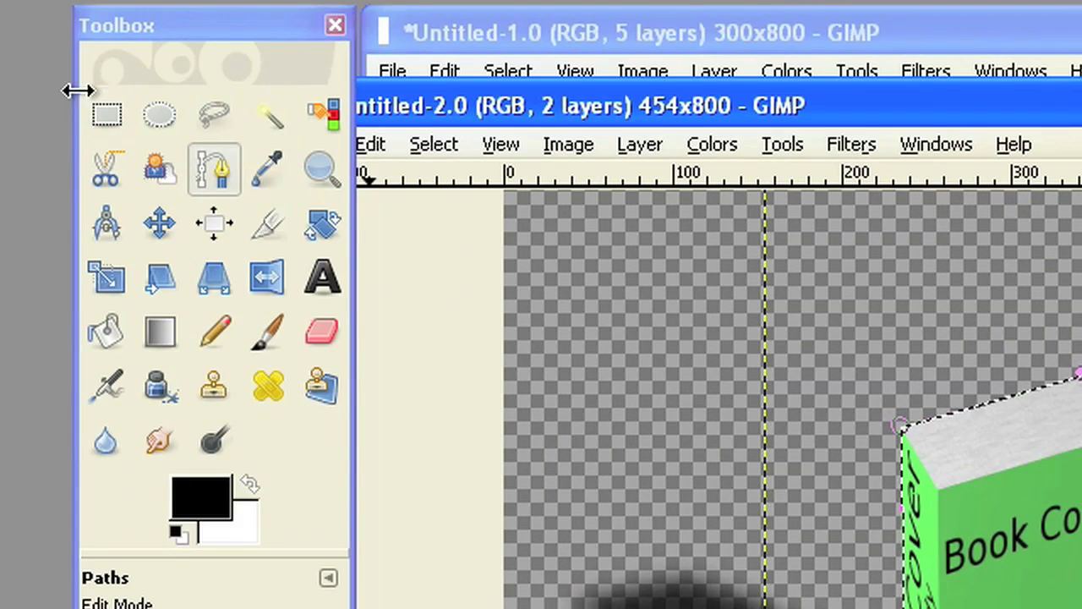
Crop the image to a rectangle around the book, shadow and reflection (432×401 px).
left_click(105, 116)
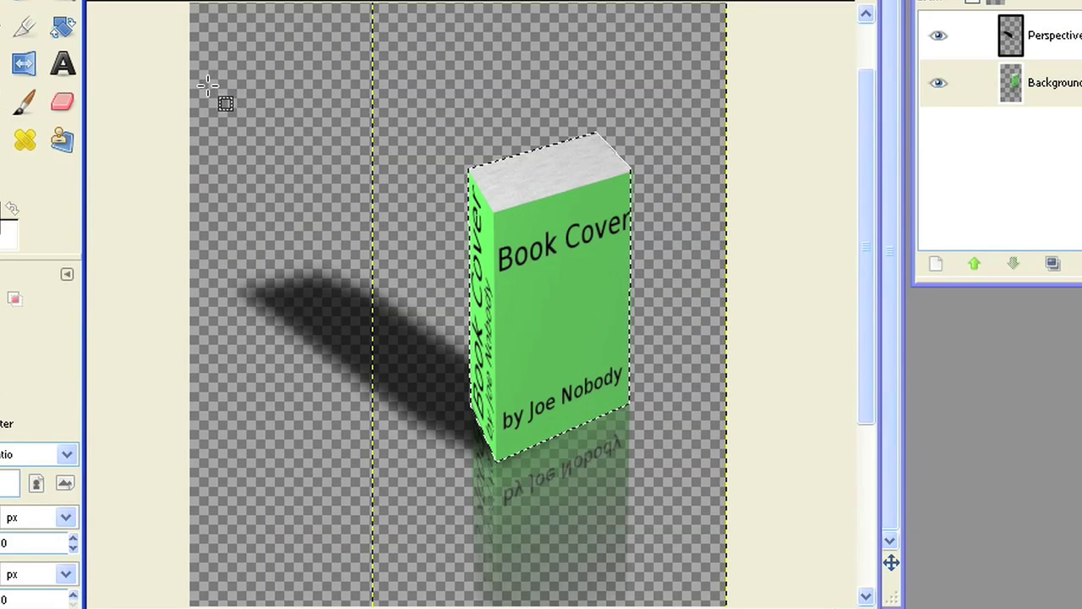
left_click_drag(205, 77, 714, 550)
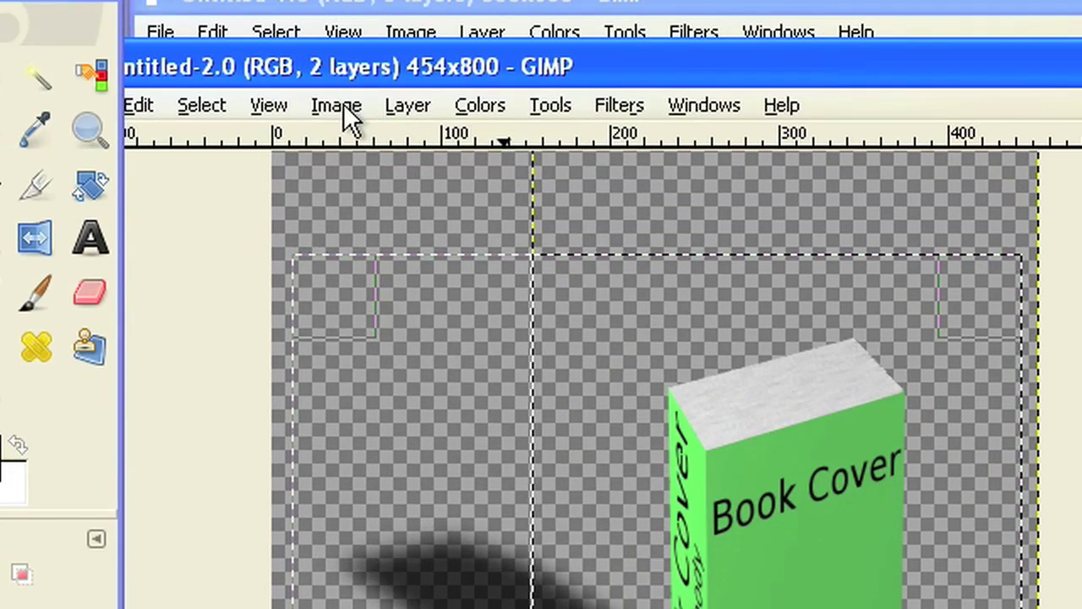
left_click(269, 11)
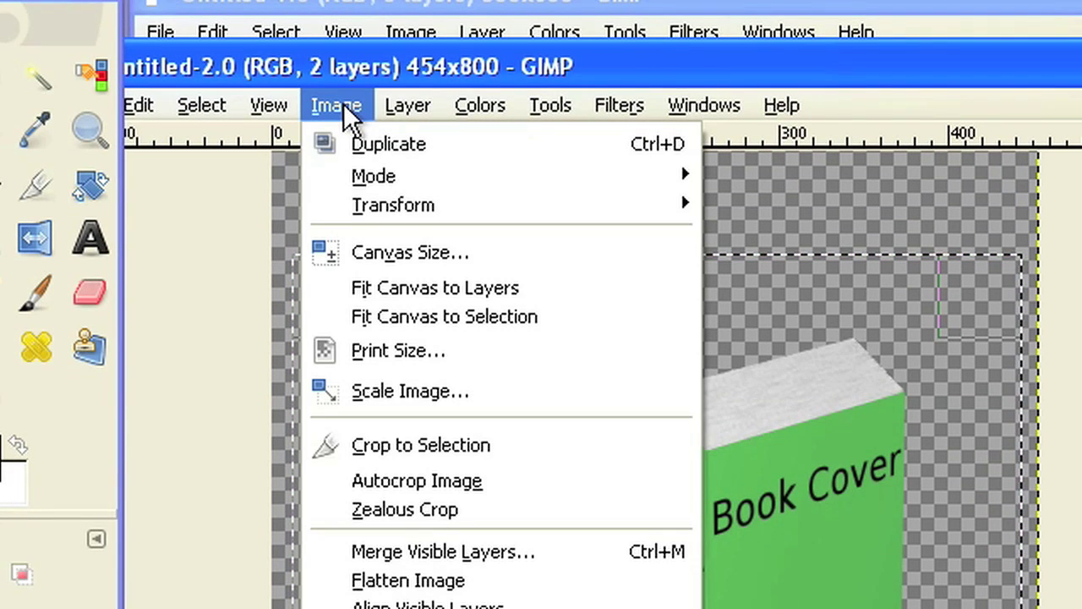
left_click(495, 444)
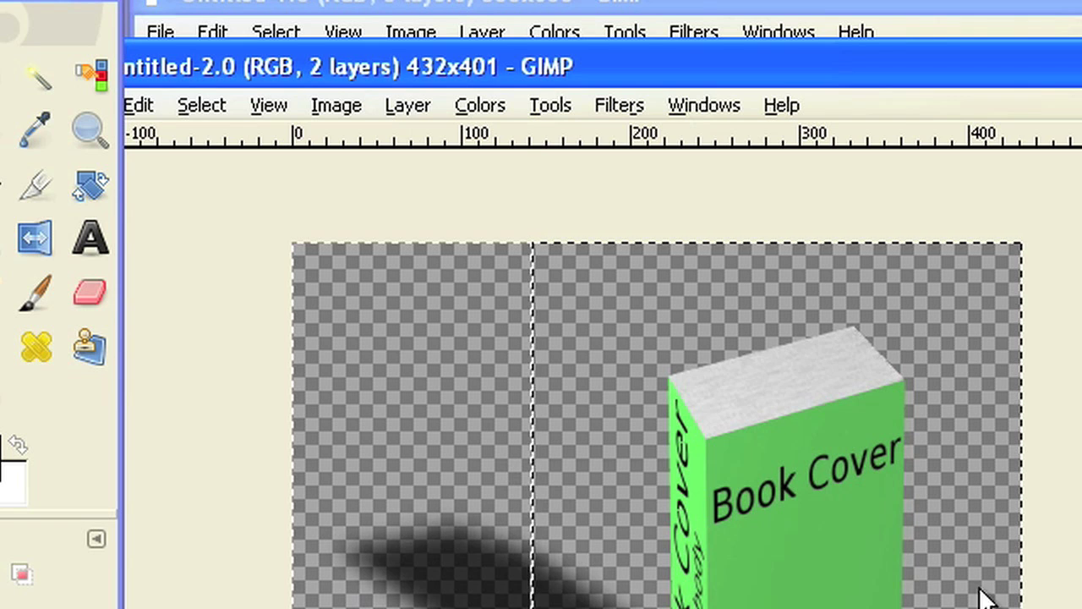
Clear the selection and move the image window right and down.
left_click(222, 107)
left_click(228, 188)
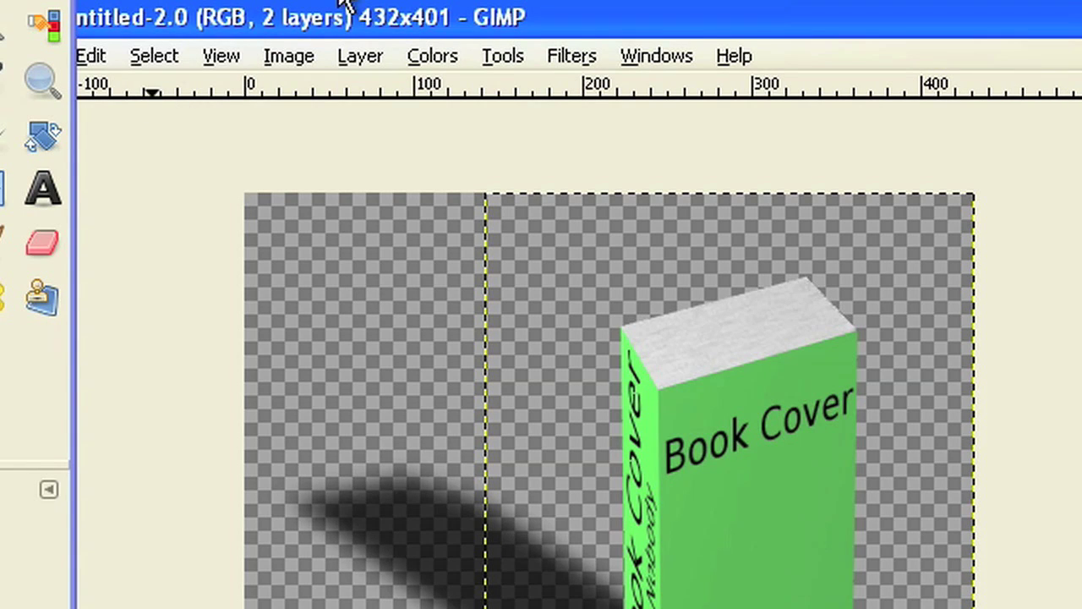
left_click_drag(346, 7, 445, 38)
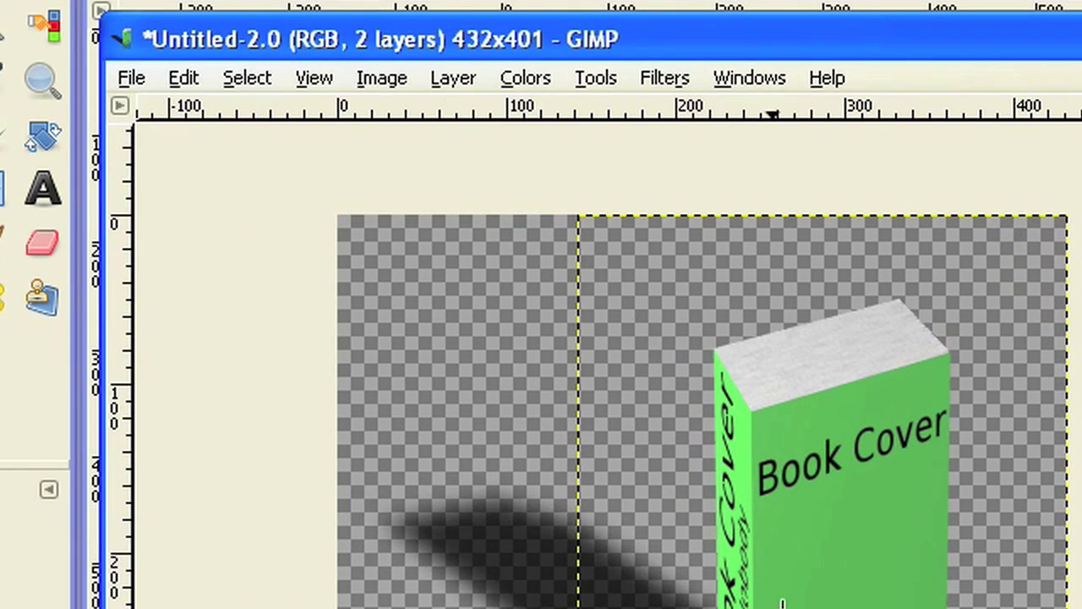
left_click(126, 81)
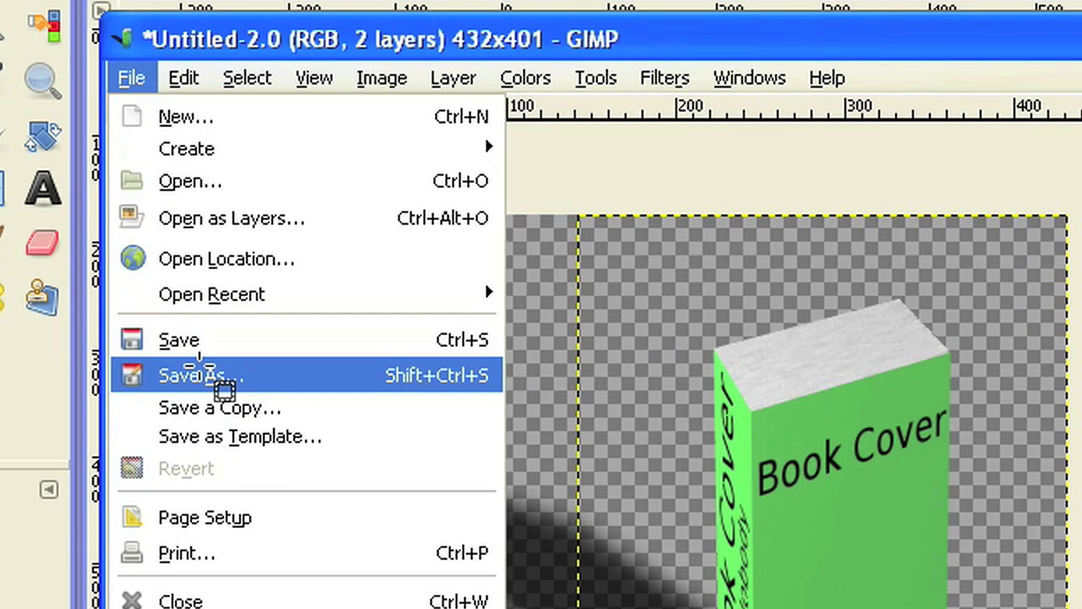
Save as book-cover.png with visible layers merged and no stored background colour.
left_click(326, 375)
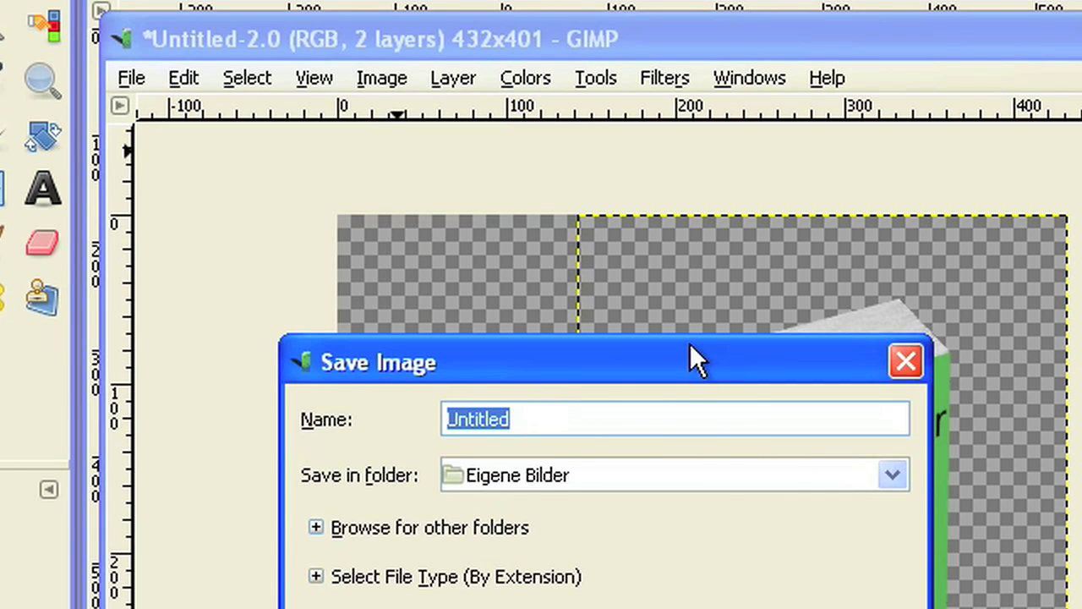
left_click_drag(689, 362, 832, 159)
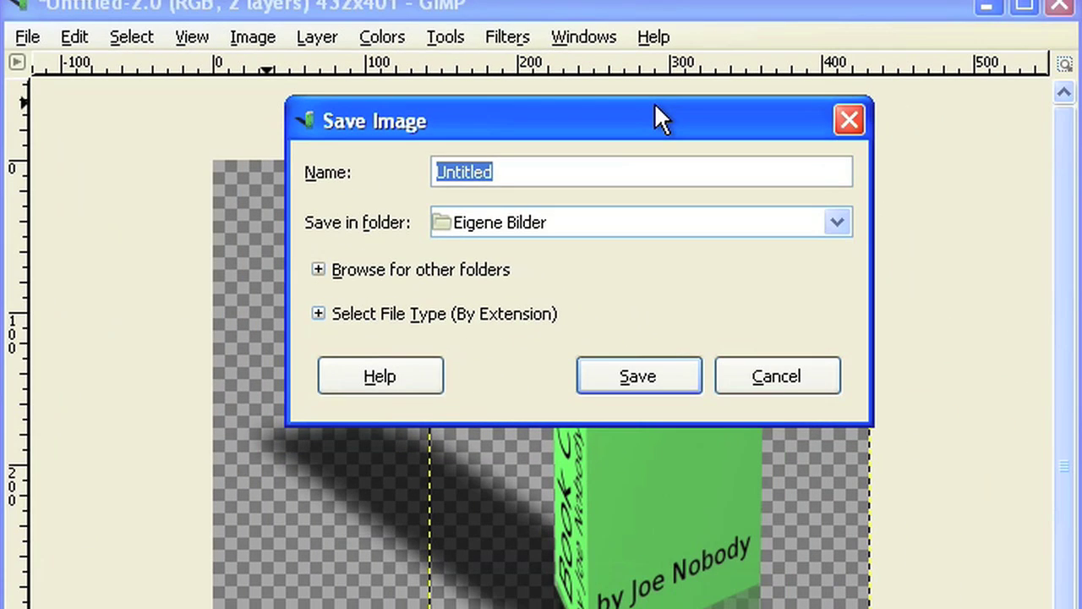
type("boo")
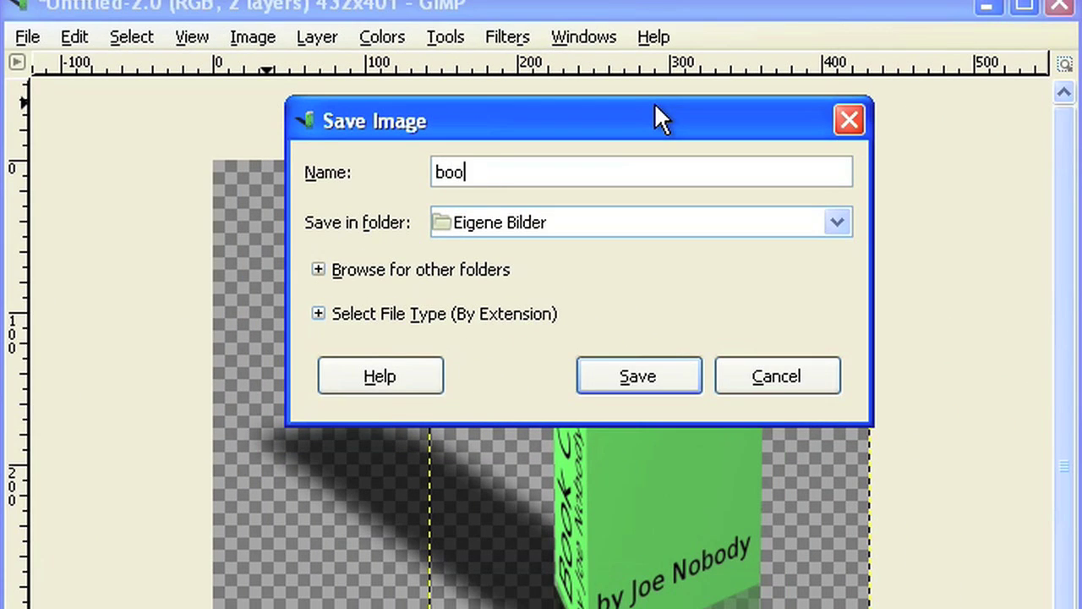
type("k-cover.png")
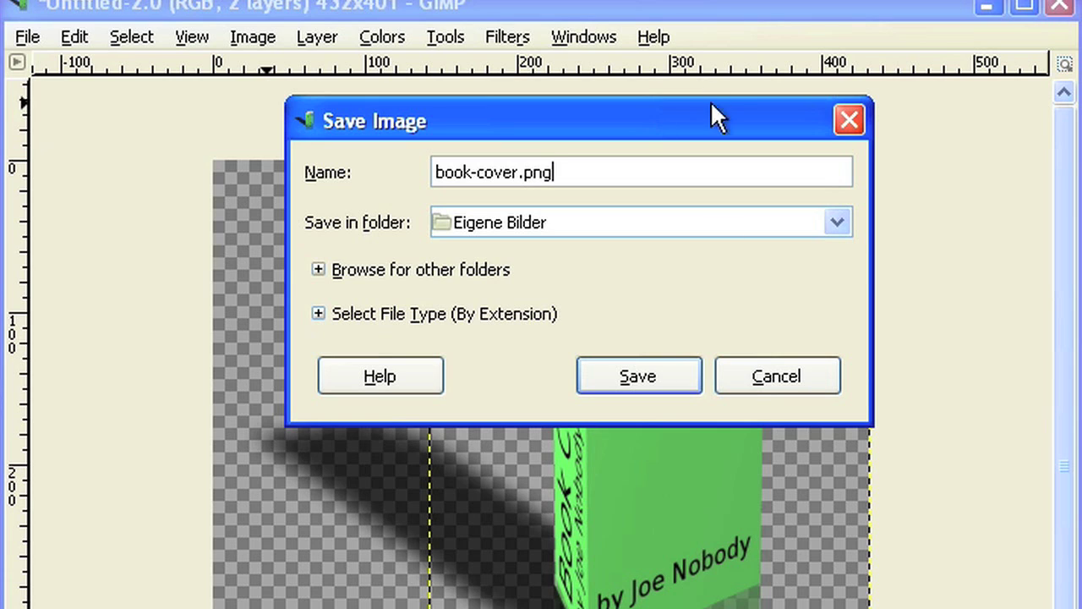
left_click(645, 377)
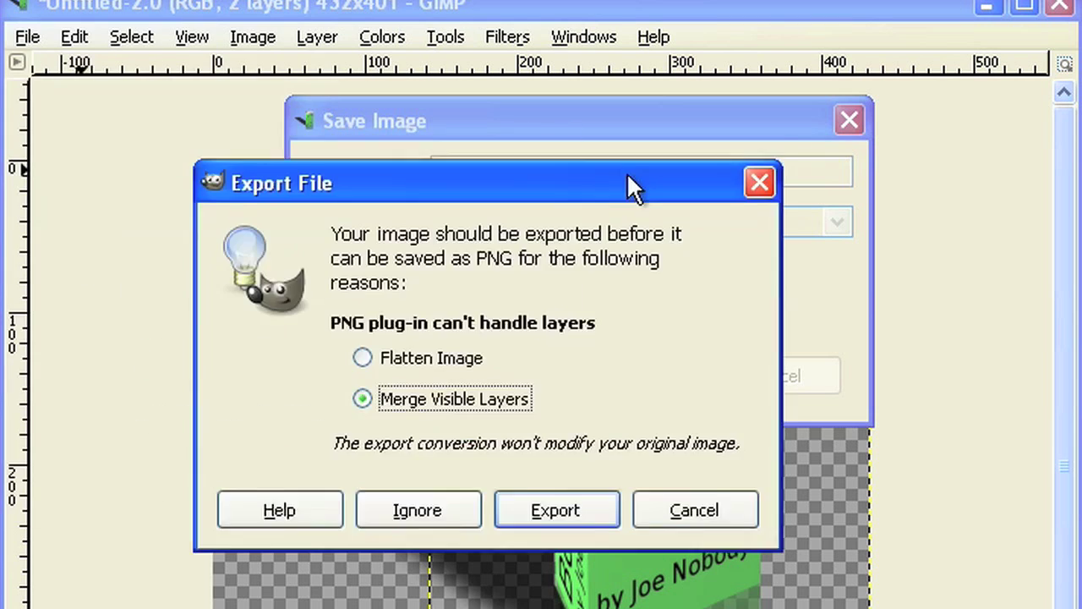
left_click(583, 498)
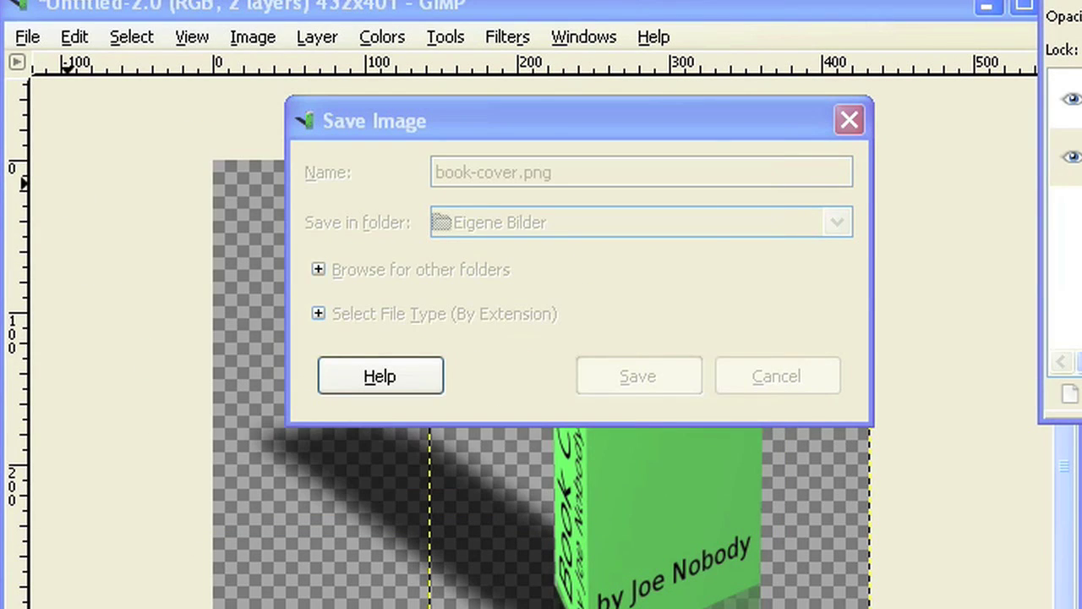
left_click(374, 141)
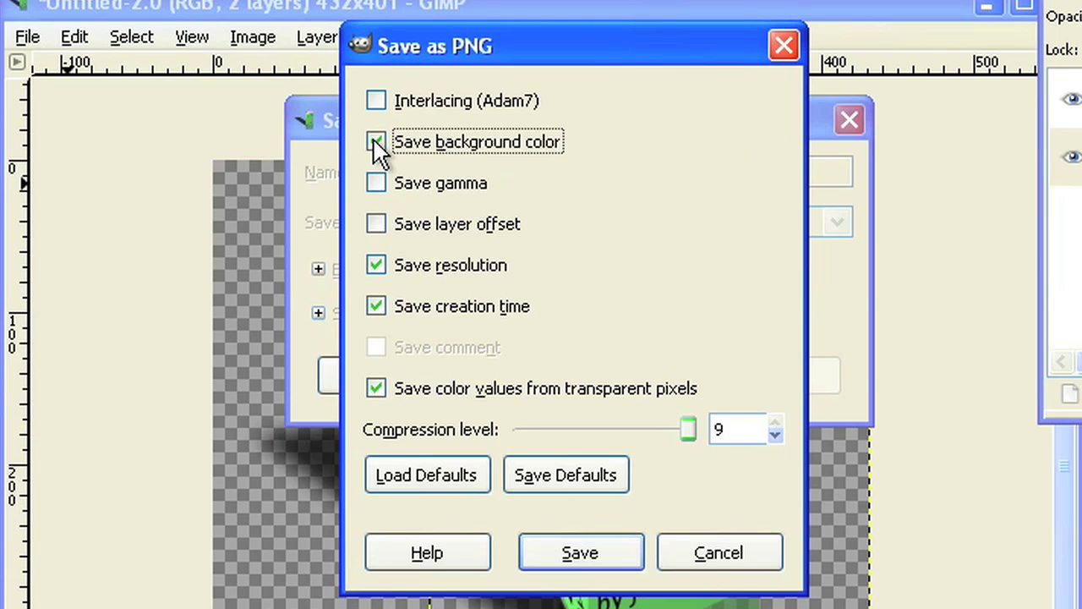
left_click(375, 141)
left_click(586, 564)
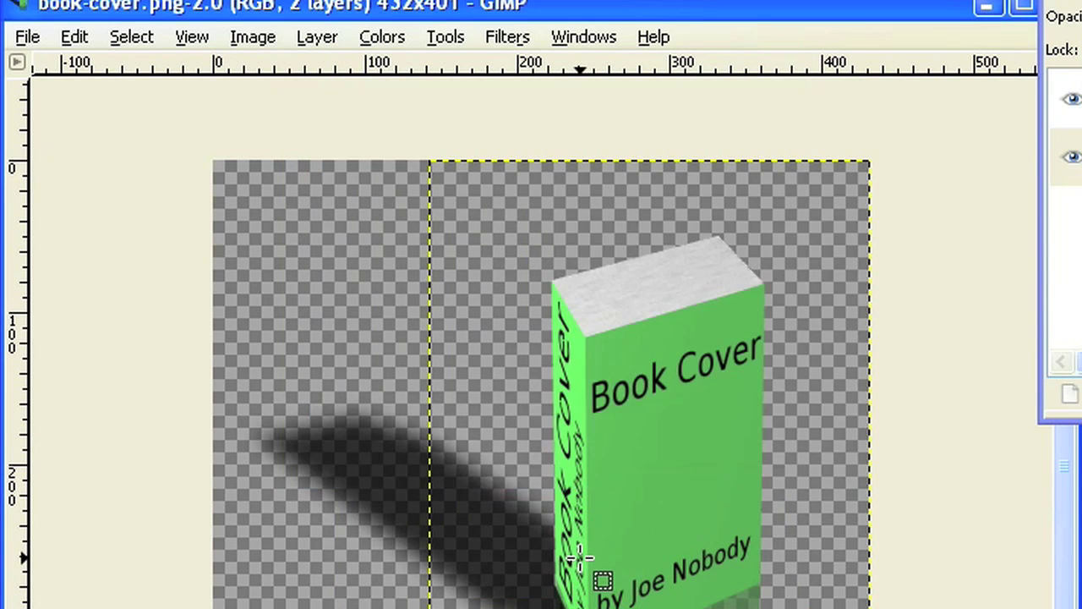
left_click(28, 37)
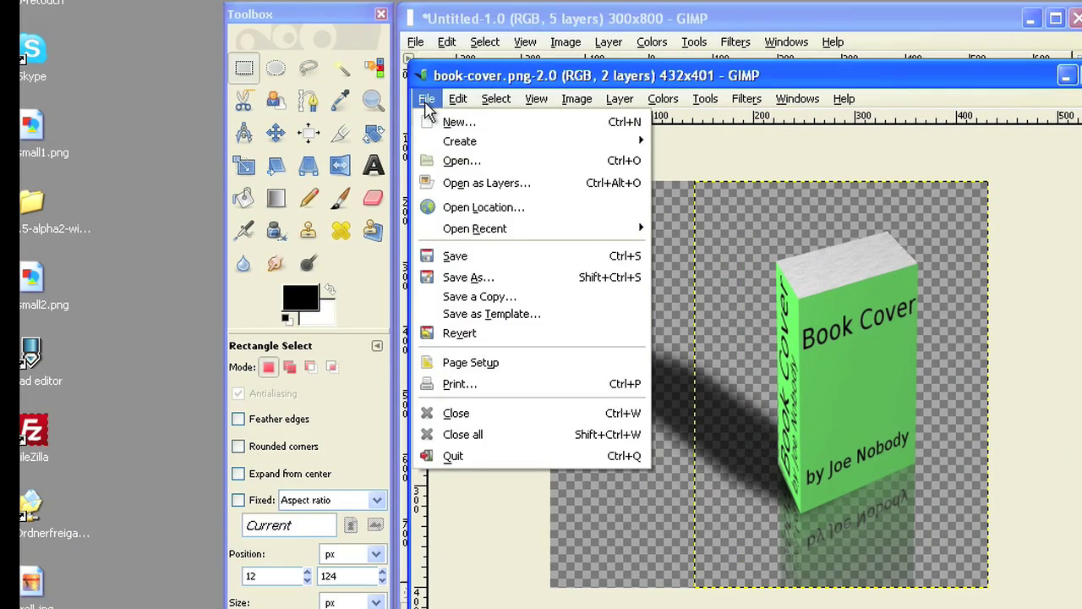
Open book-cover.png from the Eigene Bilder folder as a new image.
left_click(452, 160)
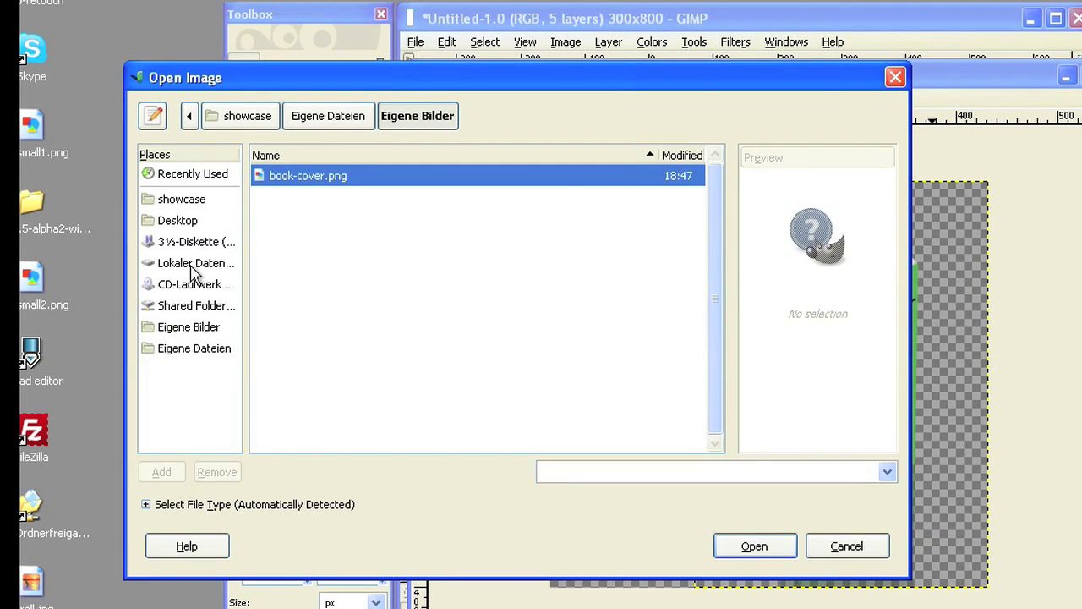
left_click(194, 348)
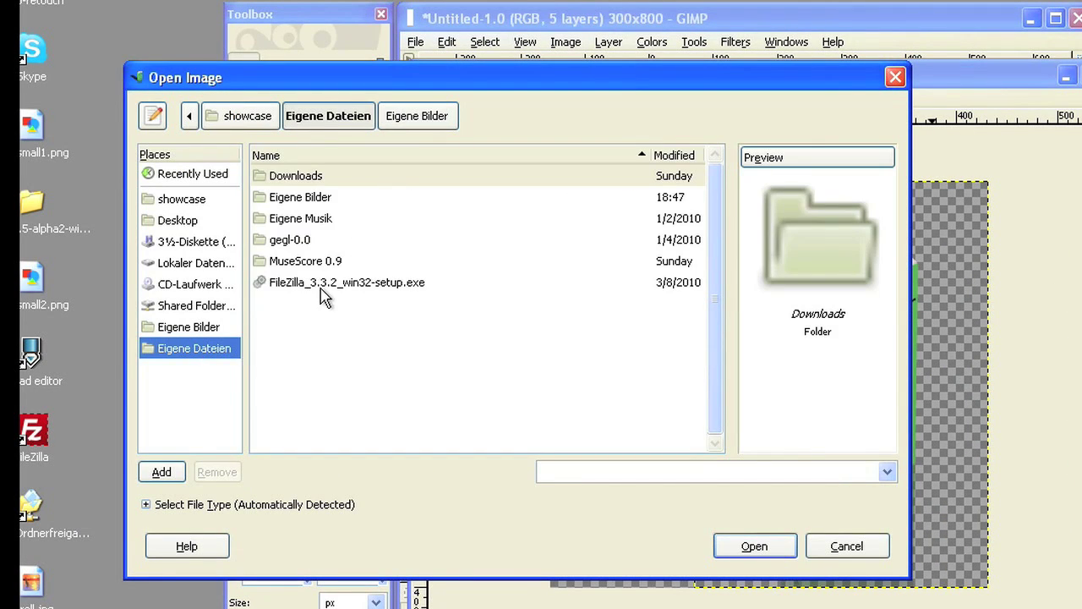
double_click(292, 201)
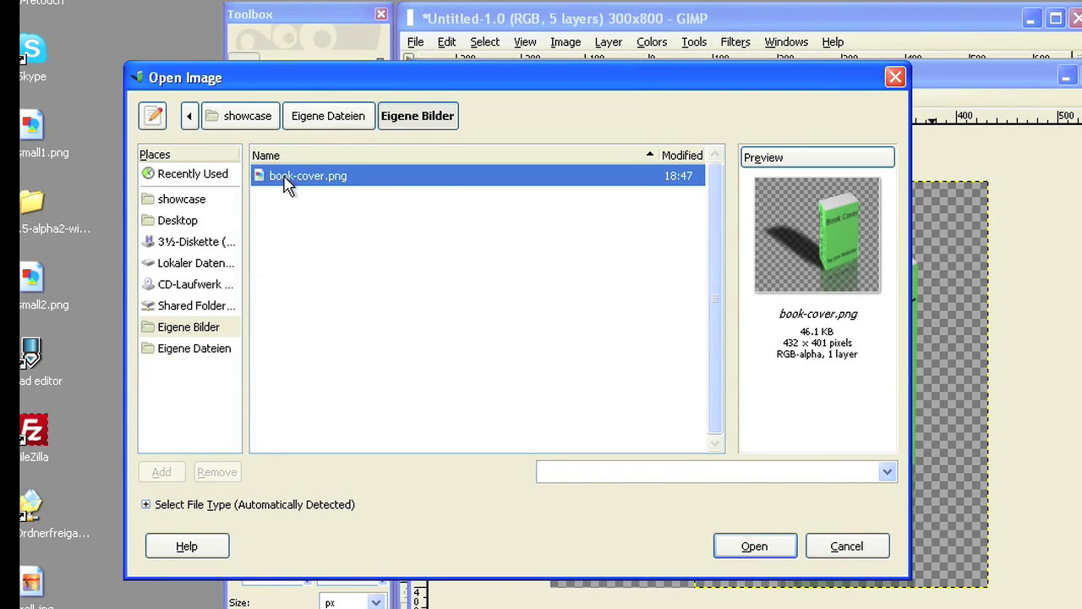
left_click(752, 548)
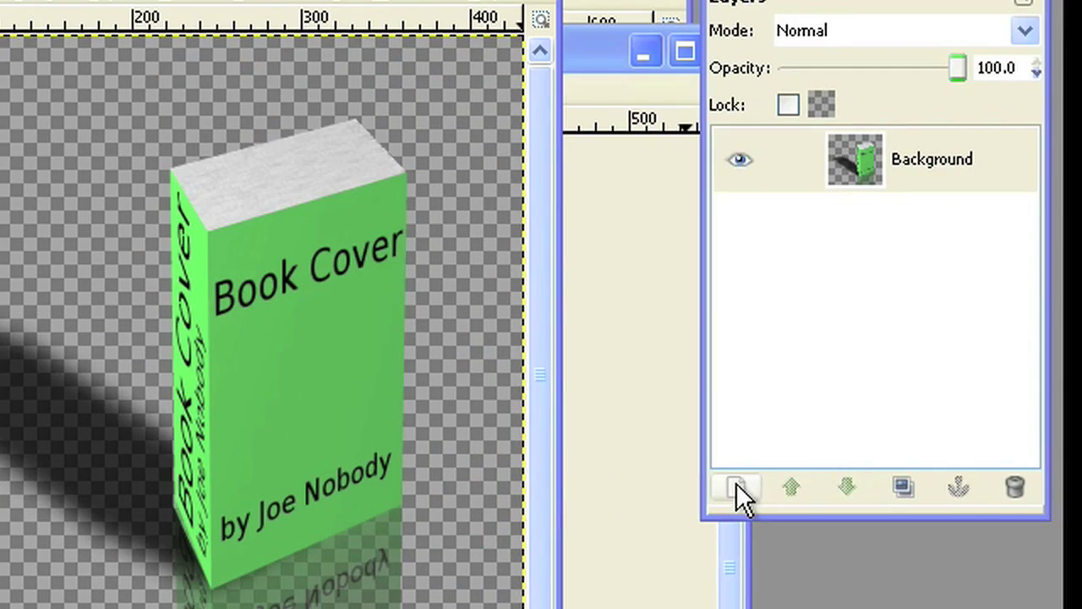
Add a white-filled layer and move it beneath the book layer.
left_click(735, 488)
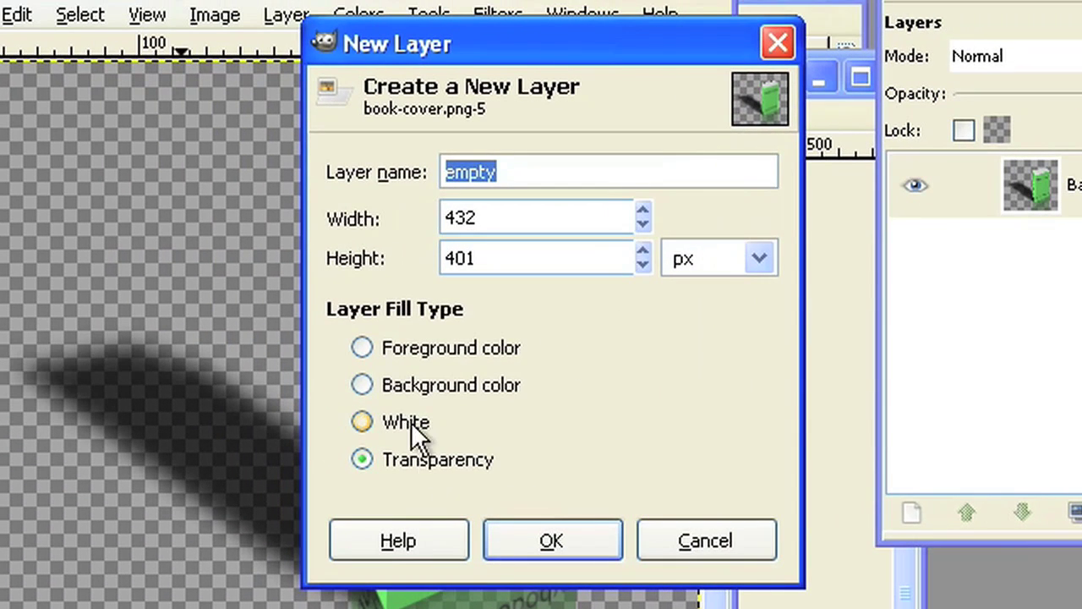
left_click(187, 396)
left_click(531, 537)
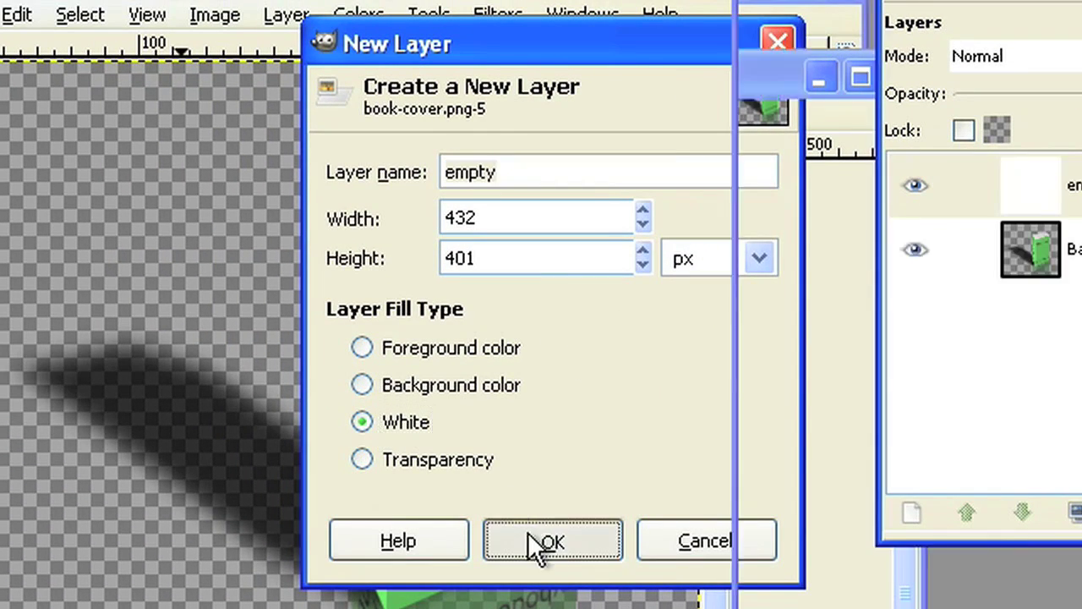
left_click_drag(871, 240, 841, 332)
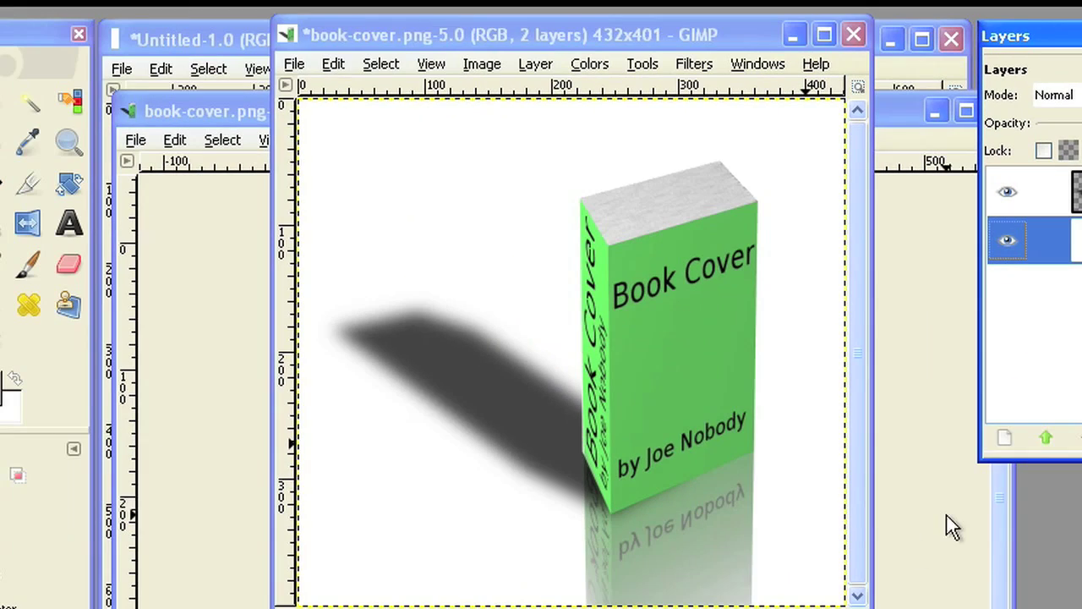
left_click(355, 31)
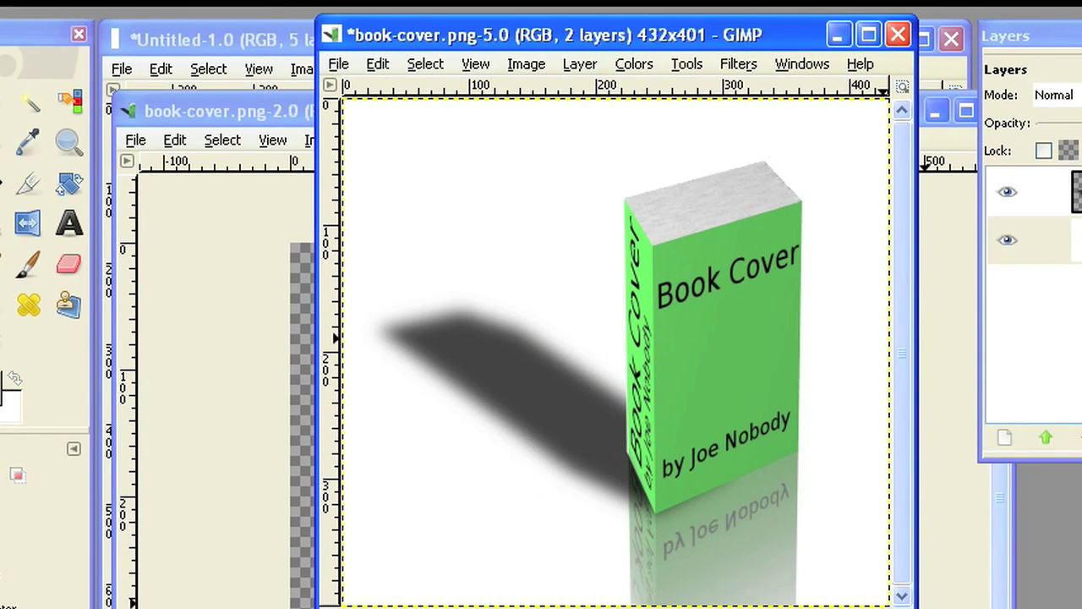